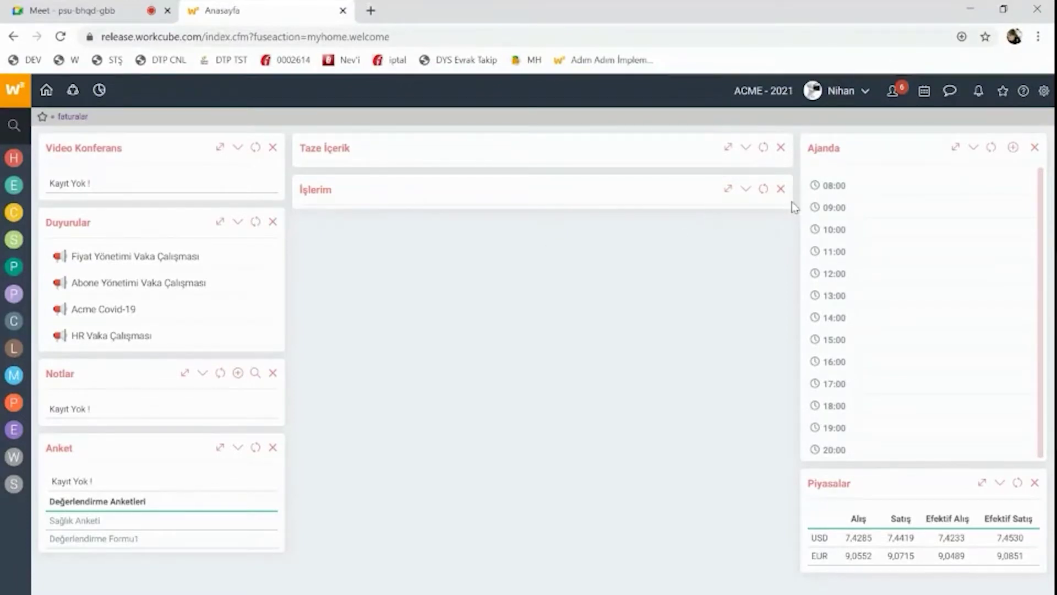
Open the Yetki Grupları (authorization groups) page from the system's Güvenlik (security) settings
click(1044, 93)
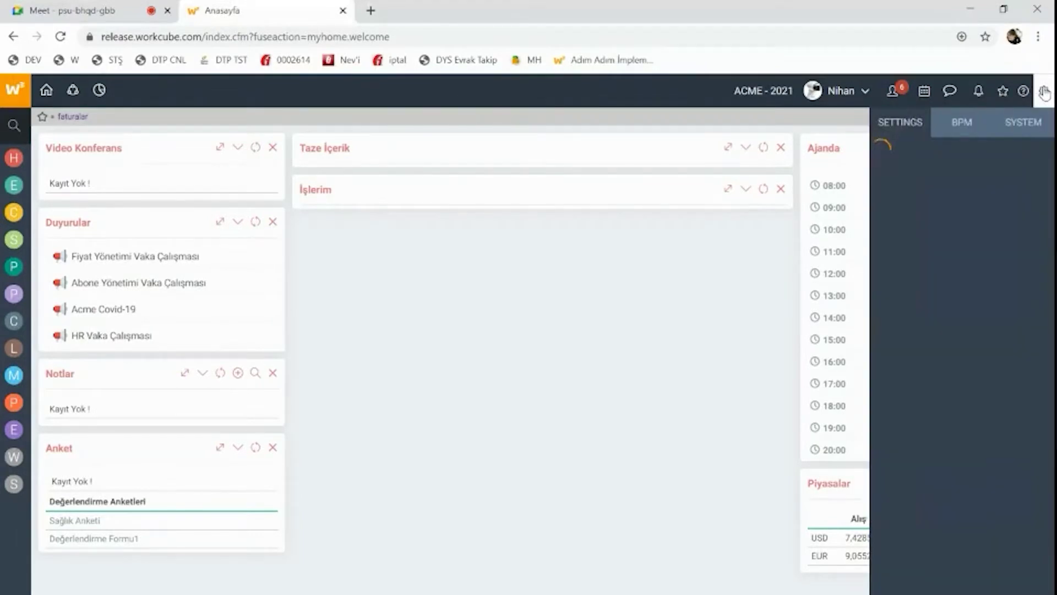
click(1028, 121)
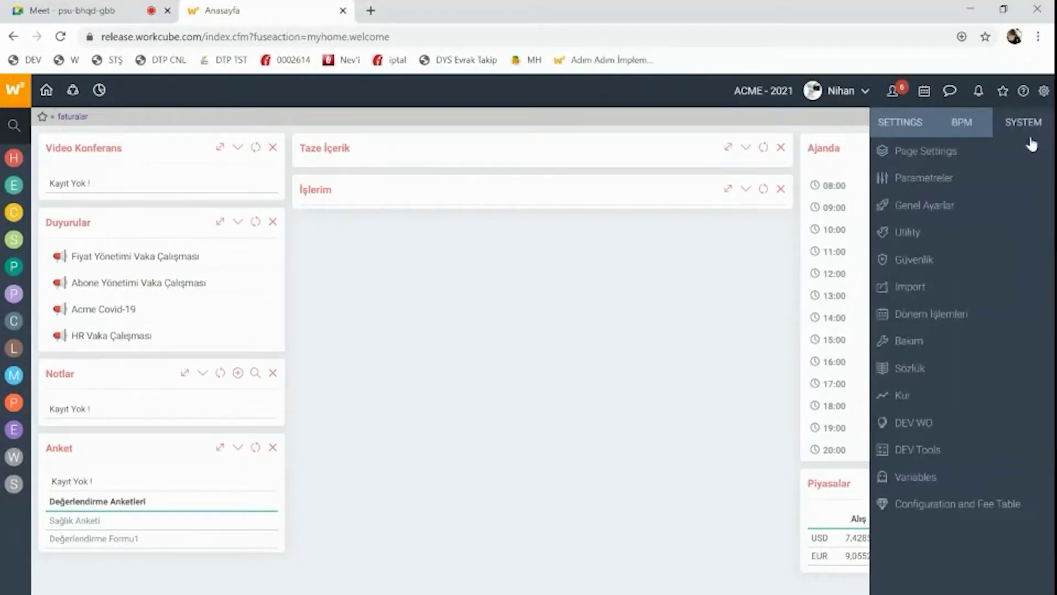
click(916, 265)
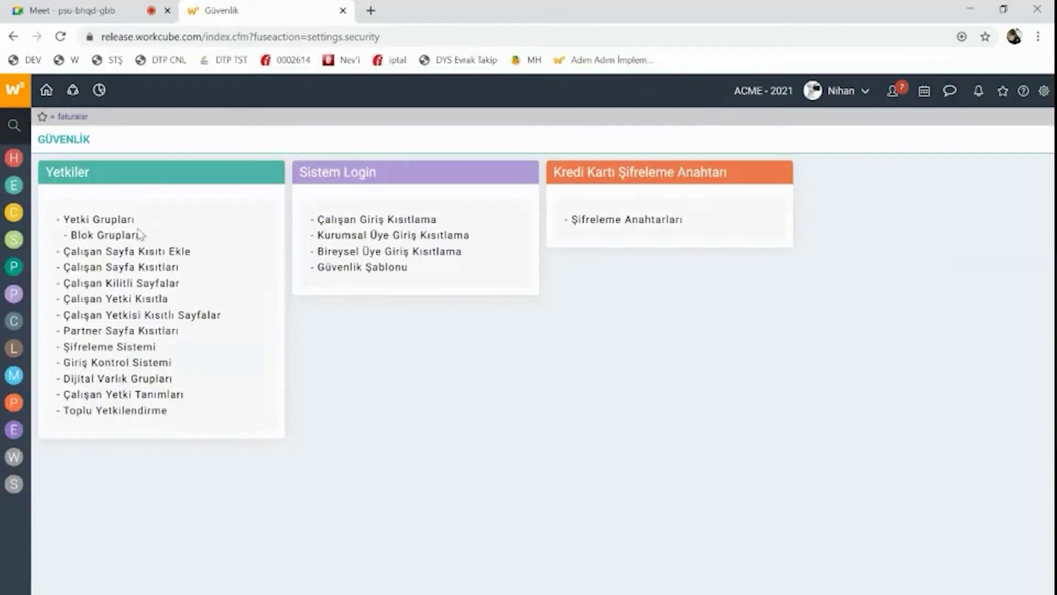
click(120, 223)
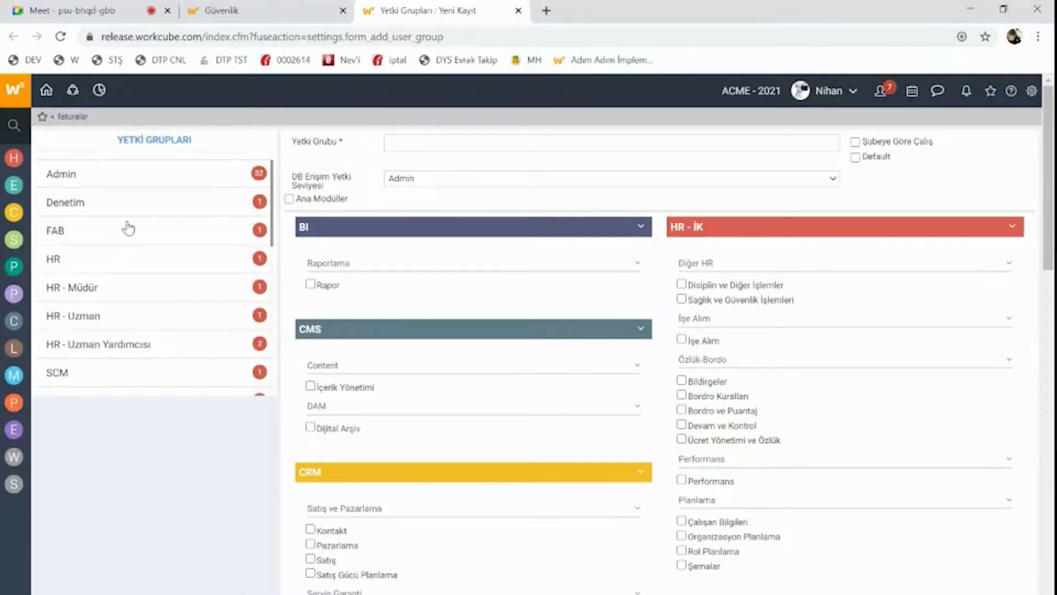
Mark the blank authorization group form as Default and look through the existing groups and the module list
click(857, 158)
scroll(198, 232, down, 6)
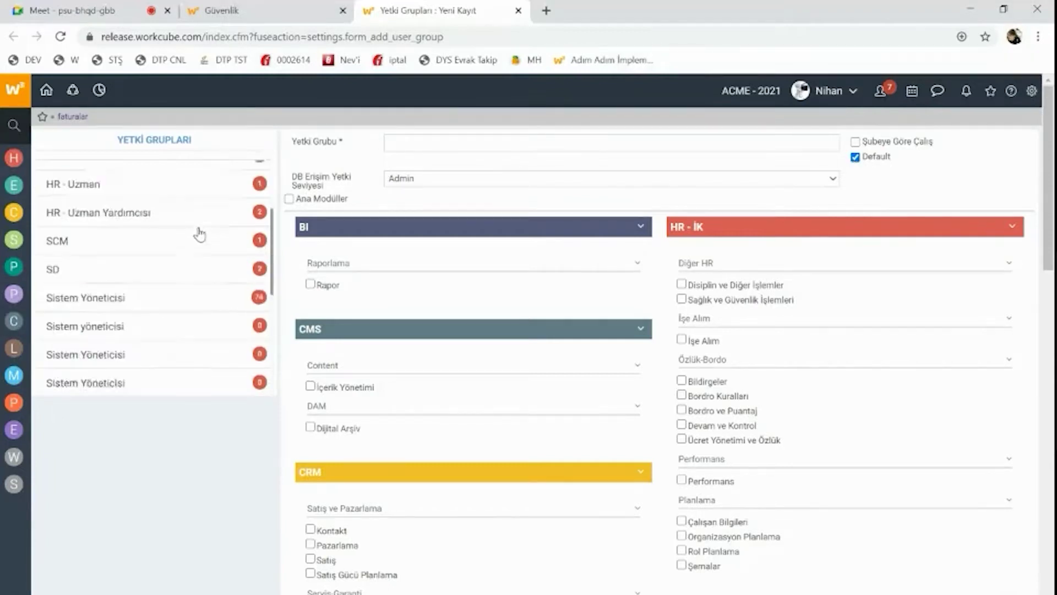
scroll(199, 234, up, 4)
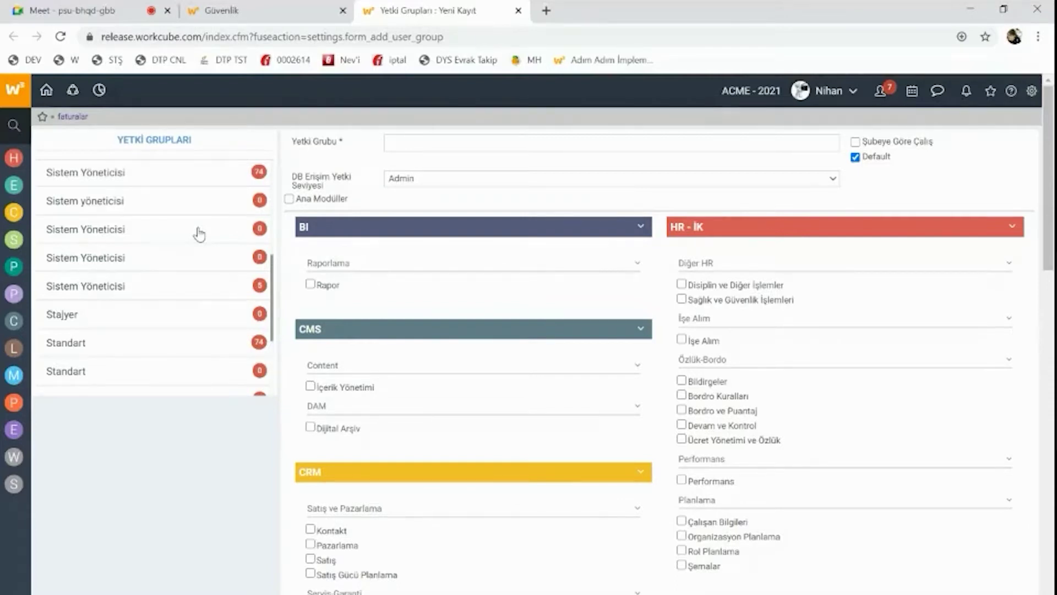
scroll(200, 235, down, 6)
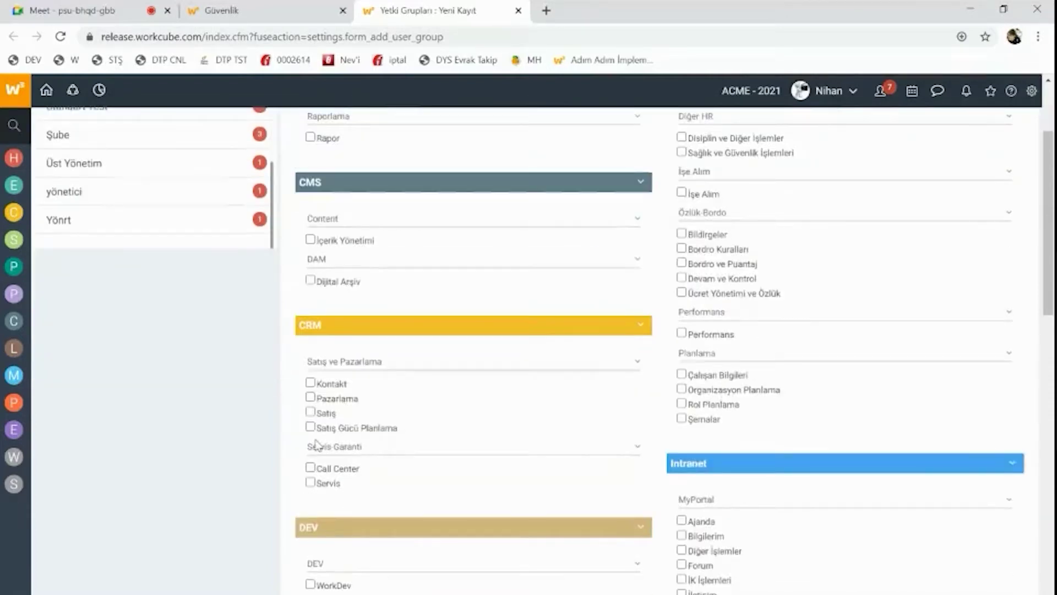
scroll(189, 378, up, 4)
scroll(850, 269, up, 3)
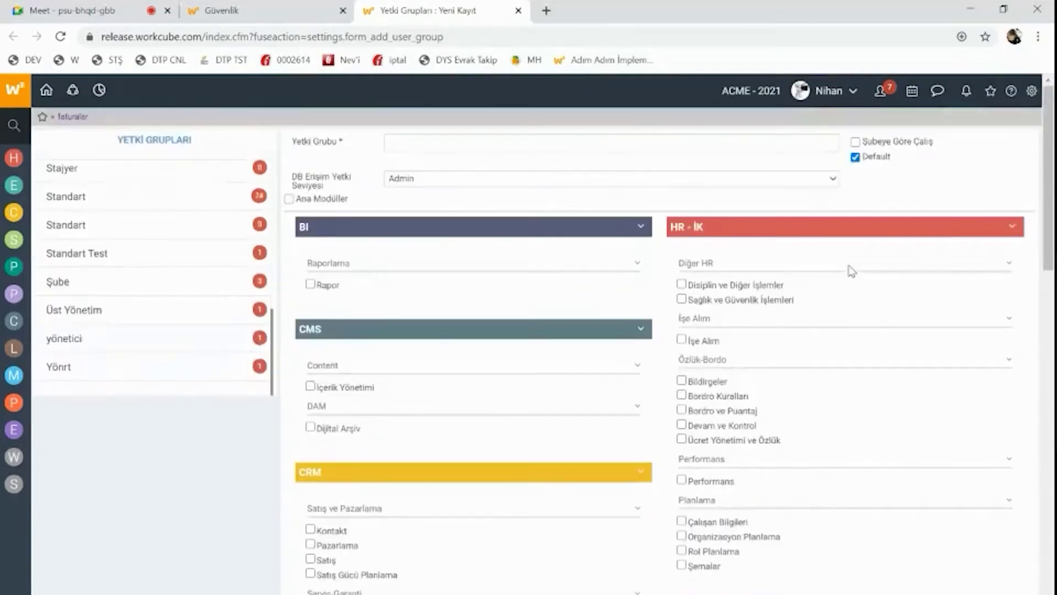
Open the second Standart authorization group in the list and select its group name
click(76, 232)
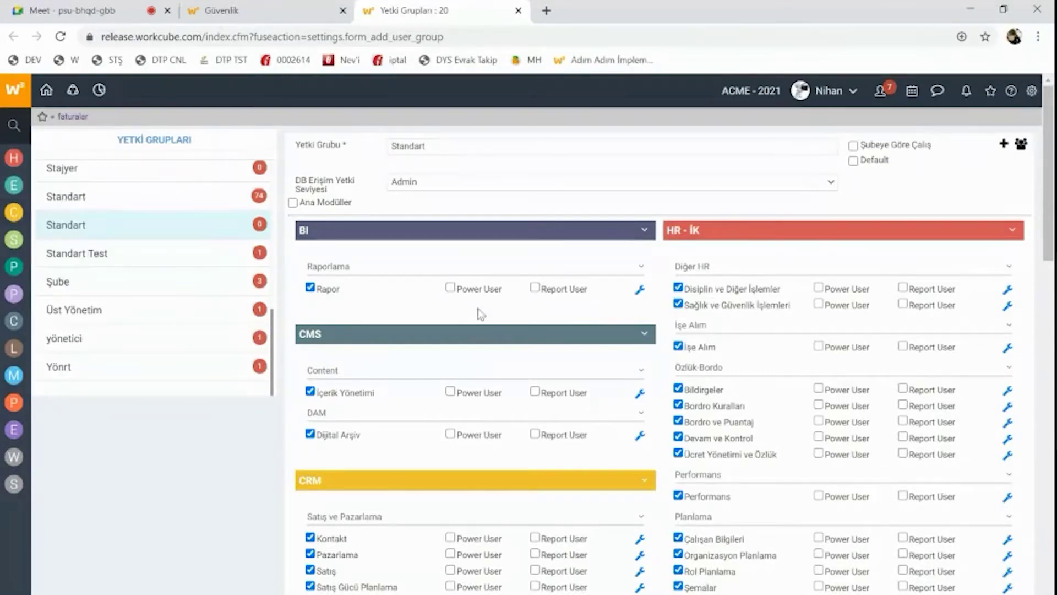
double_click(463, 149)
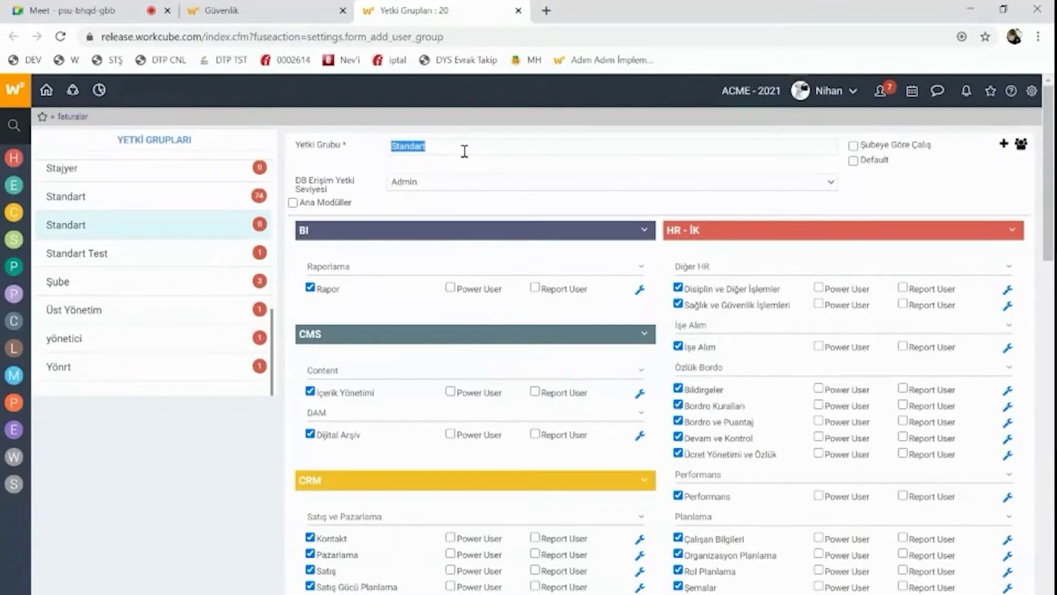
Set the group's DB access level (DB Erişim Yetki Seviyesi) to Kullanıcı and return it to Admin
click(454, 184)
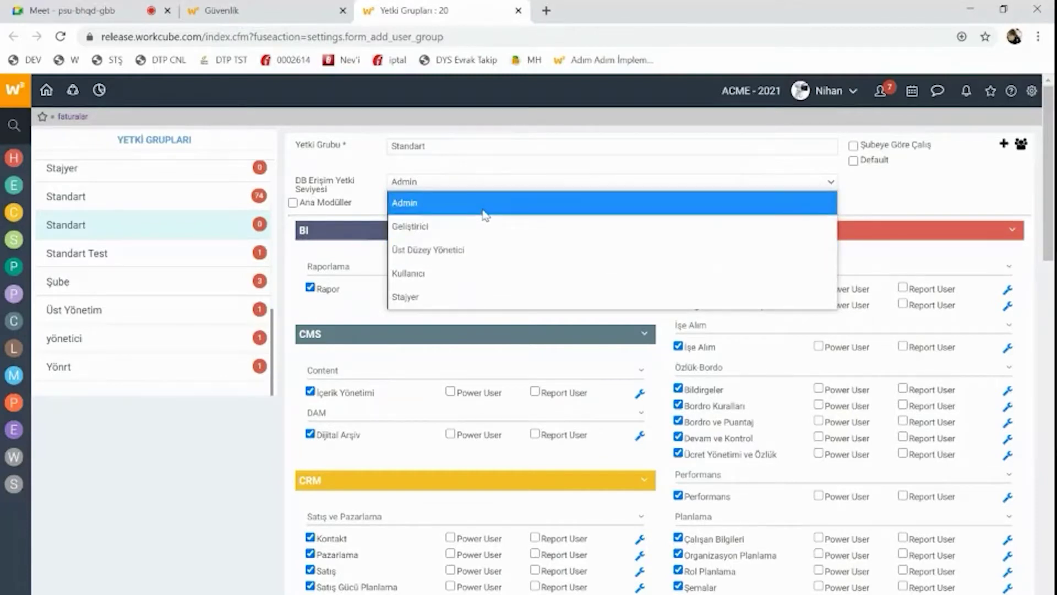
click(460, 273)
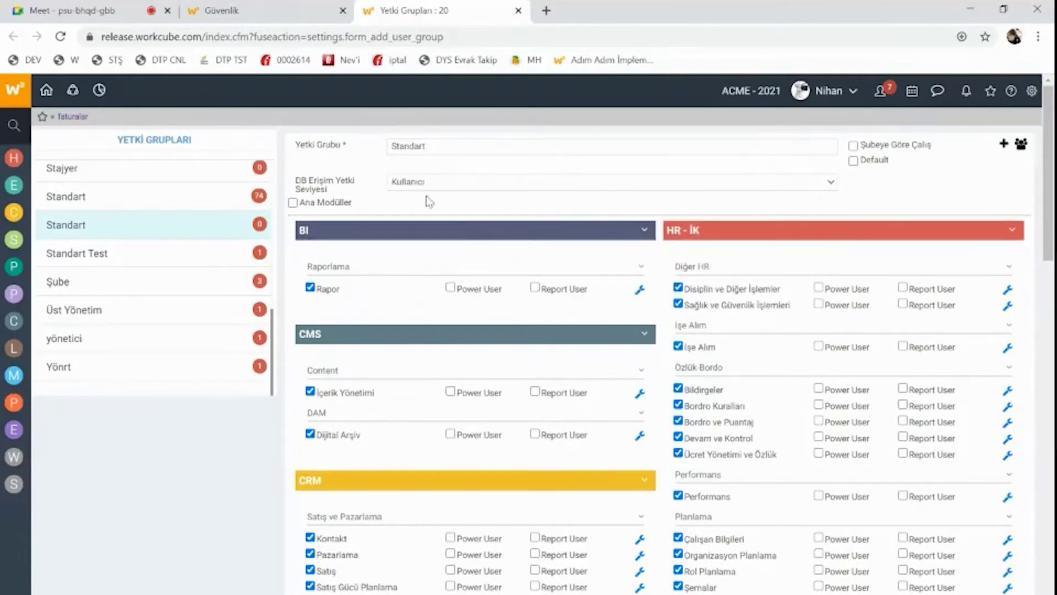
click(490, 186)
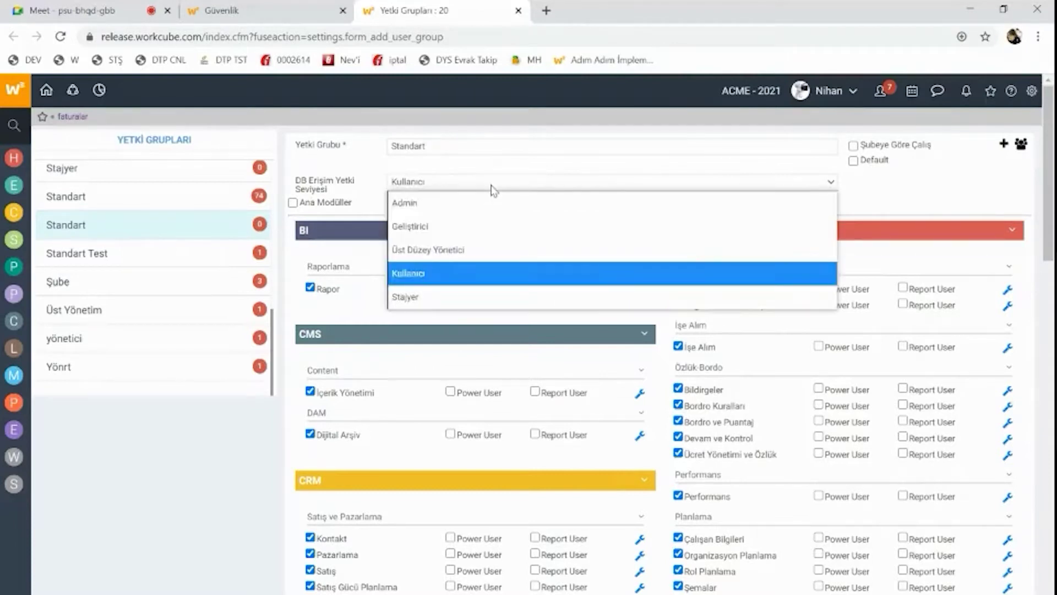
click(490, 205)
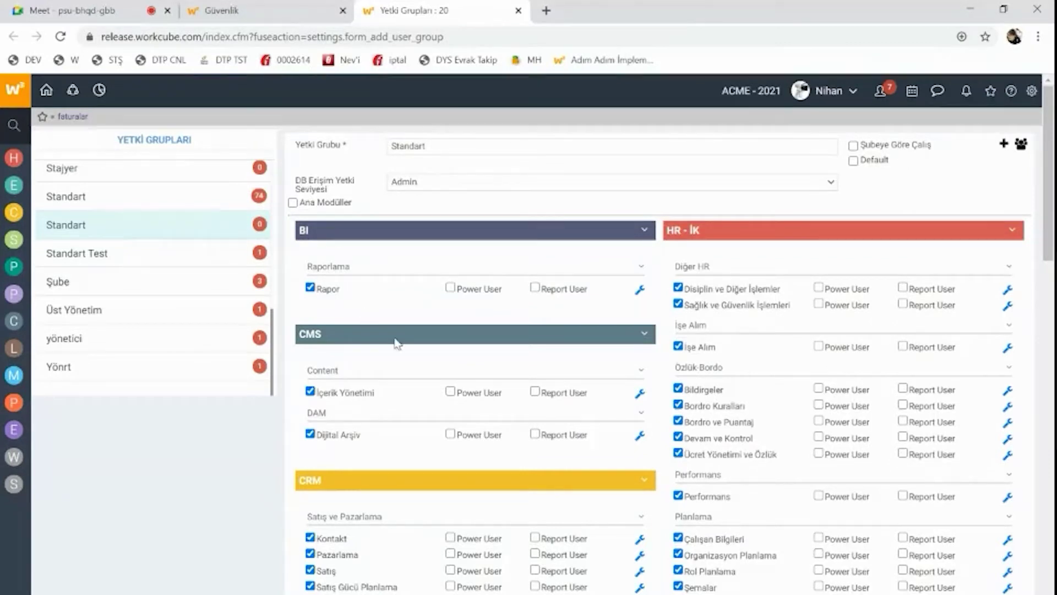
Expand and collapse the detailed permissions of Disiplin ve Diğer İşlemler under HR - İK, and toggle its module access off and back on
scroll(434, 265, down, 3)
scroll(435, 264, up, 3)
click(751, 290)
click(751, 289)
click(1008, 290)
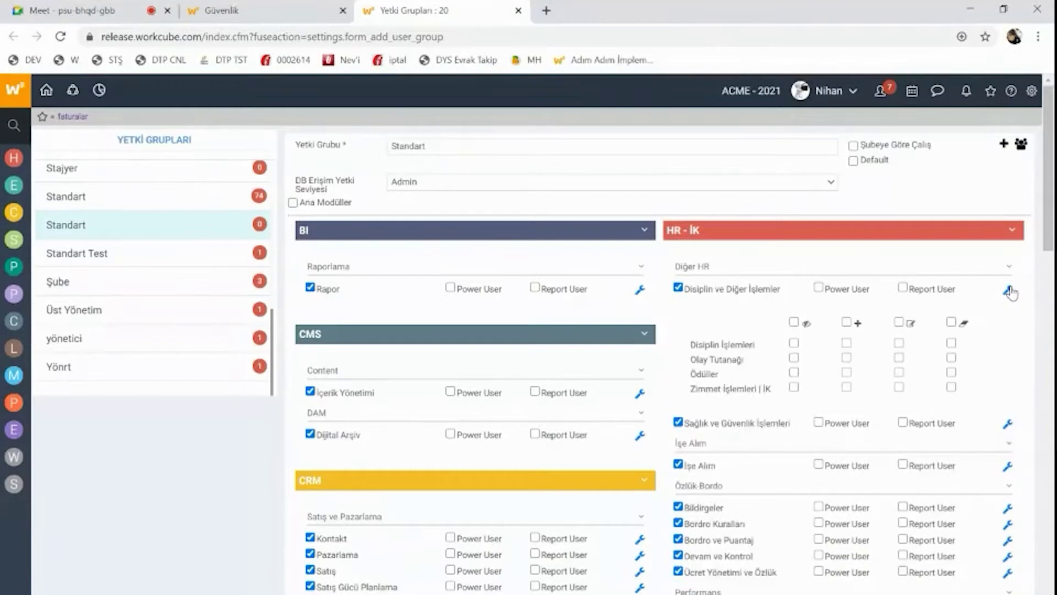
click(1008, 290)
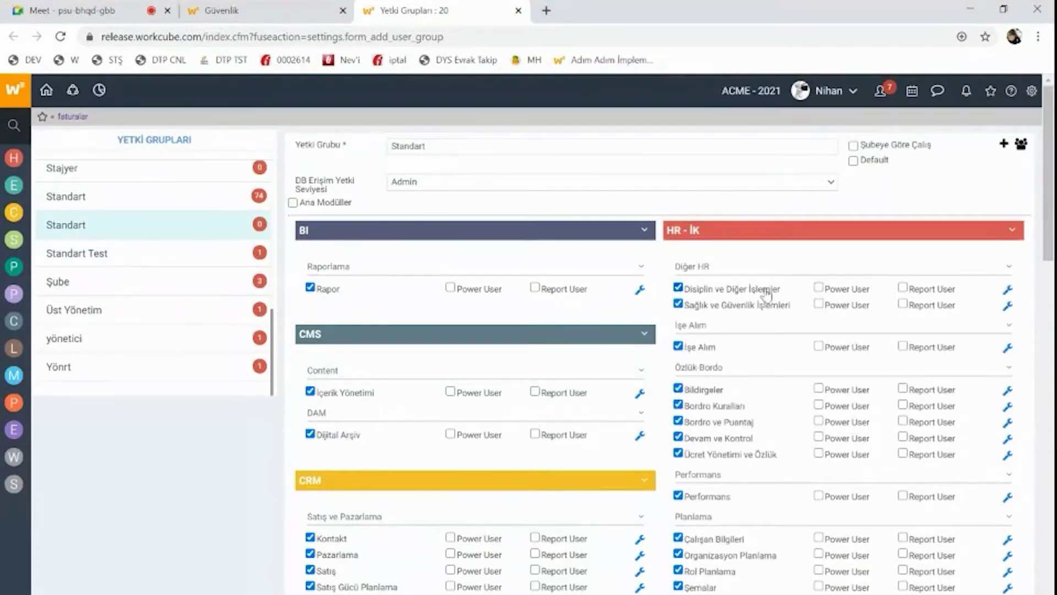
click(678, 287)
click(679, 288)
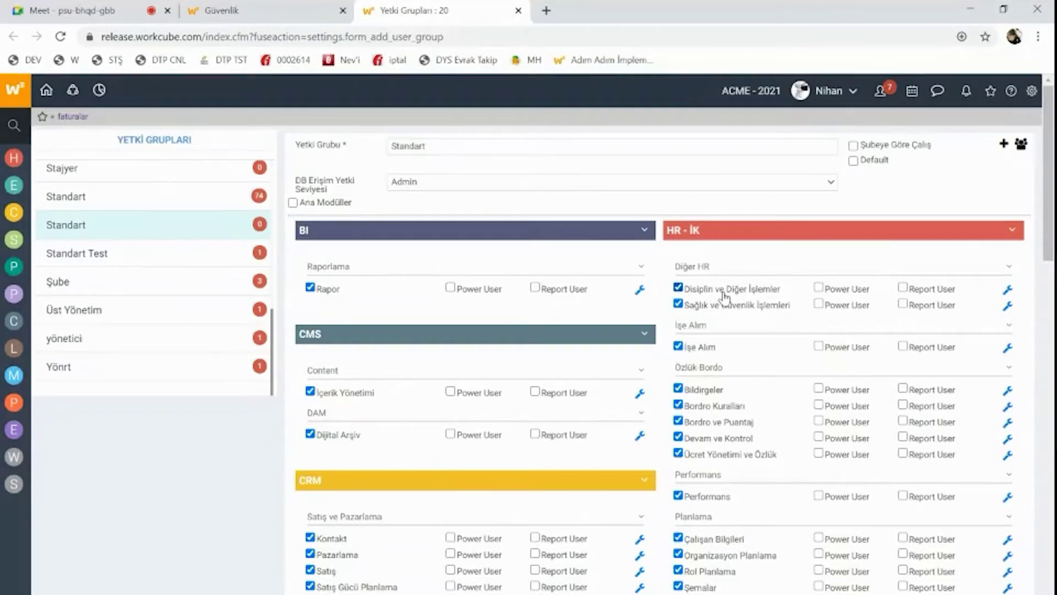
Enable Power User and Report User for the Disiplin ve Diğer İşlemler module
click(822, 289)
click(903, 288)
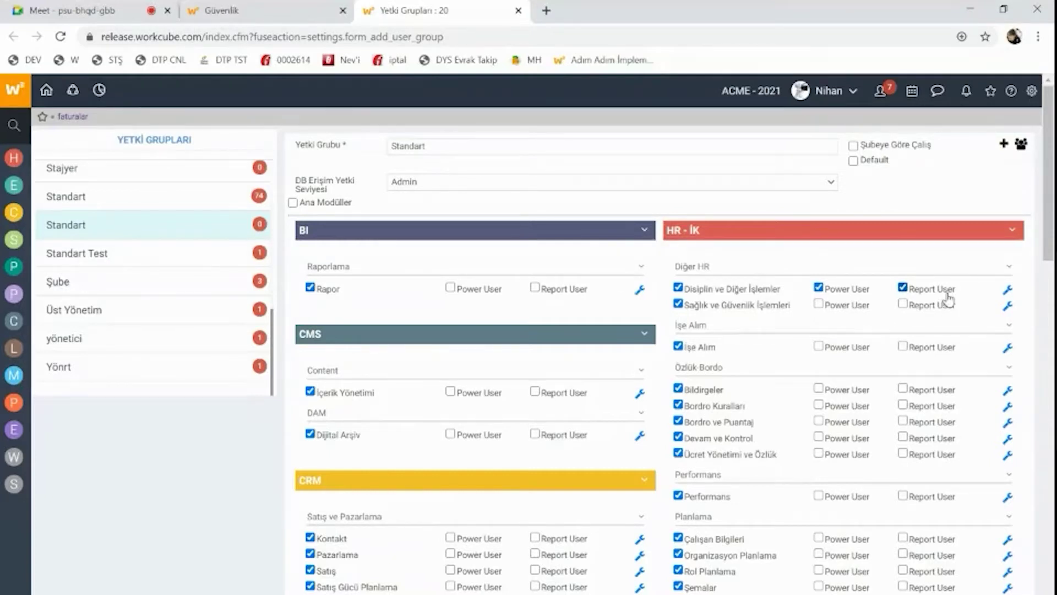
In the Disiplin ve Diğer İşlemler details, tick view for Ödüller, add for Olay Tutanağı, edit for Disiplin İşlemleri and delete for Zimmet İşlemleri
click(1008, 291)
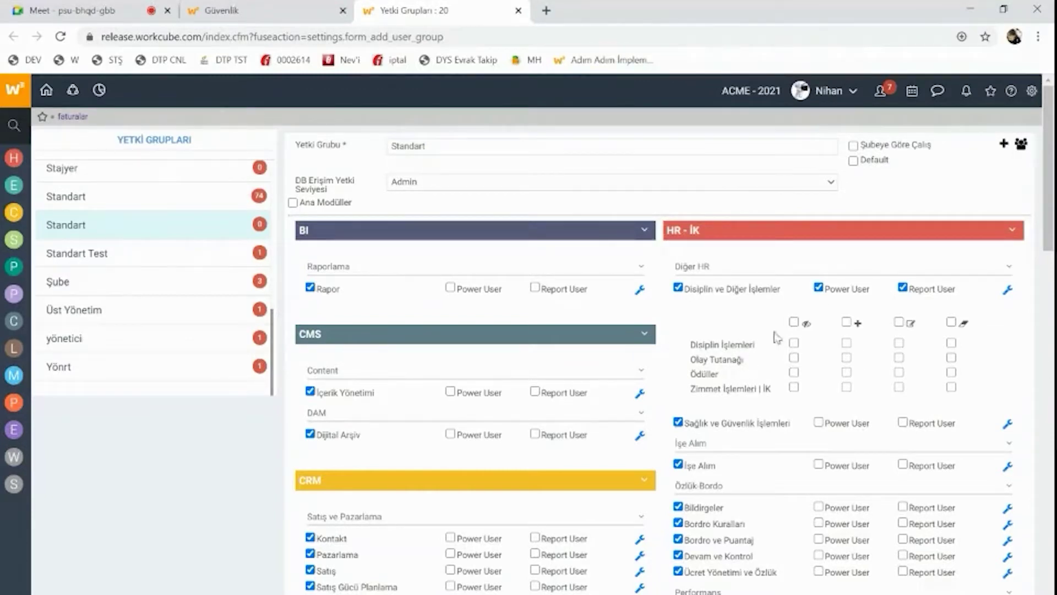
click(794, 374)
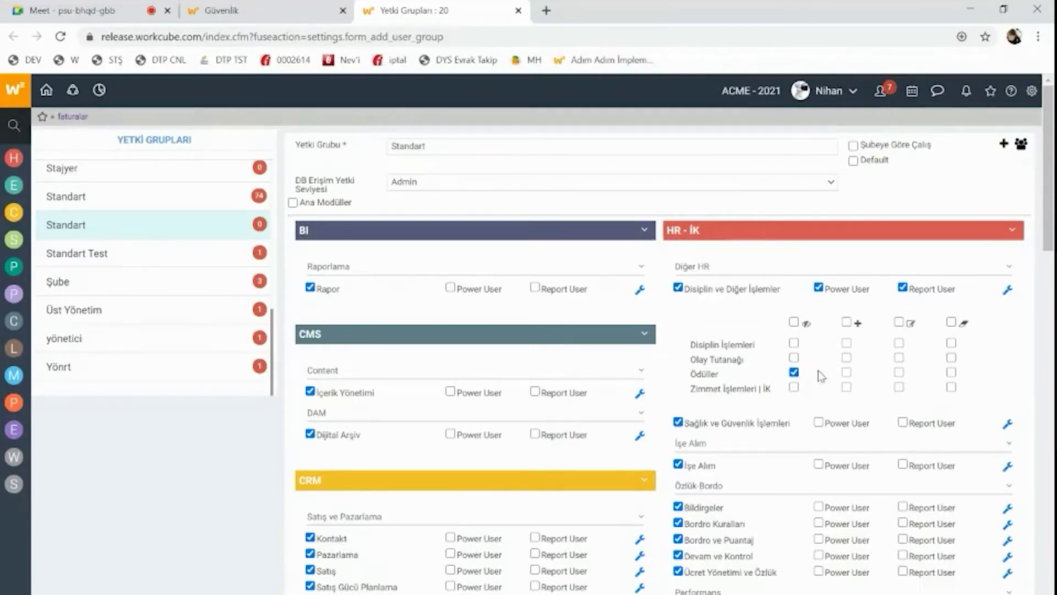
click(846, 358)
click(900, 343)
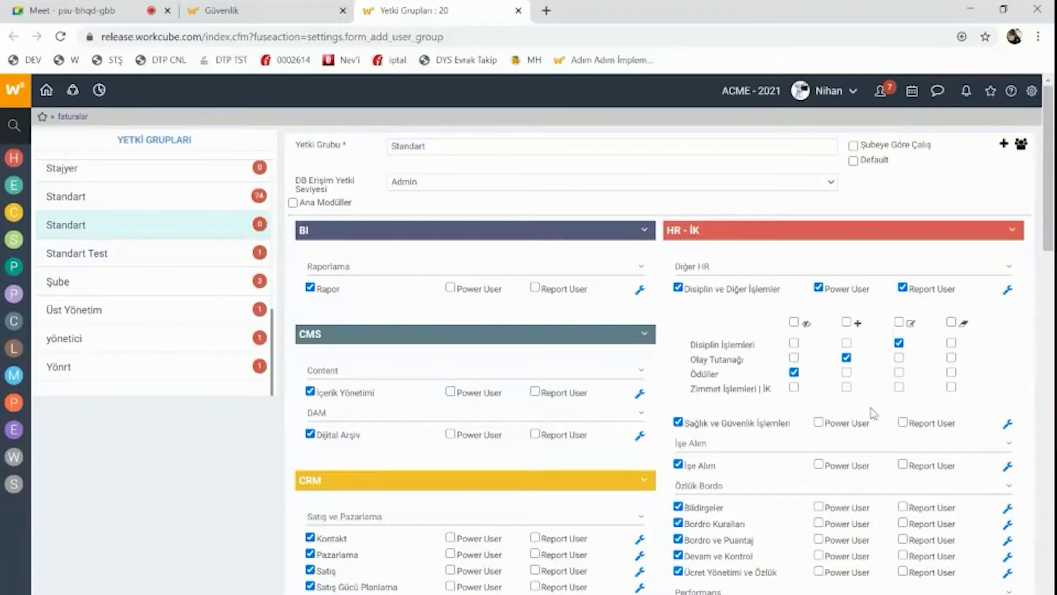
click(951, 387)
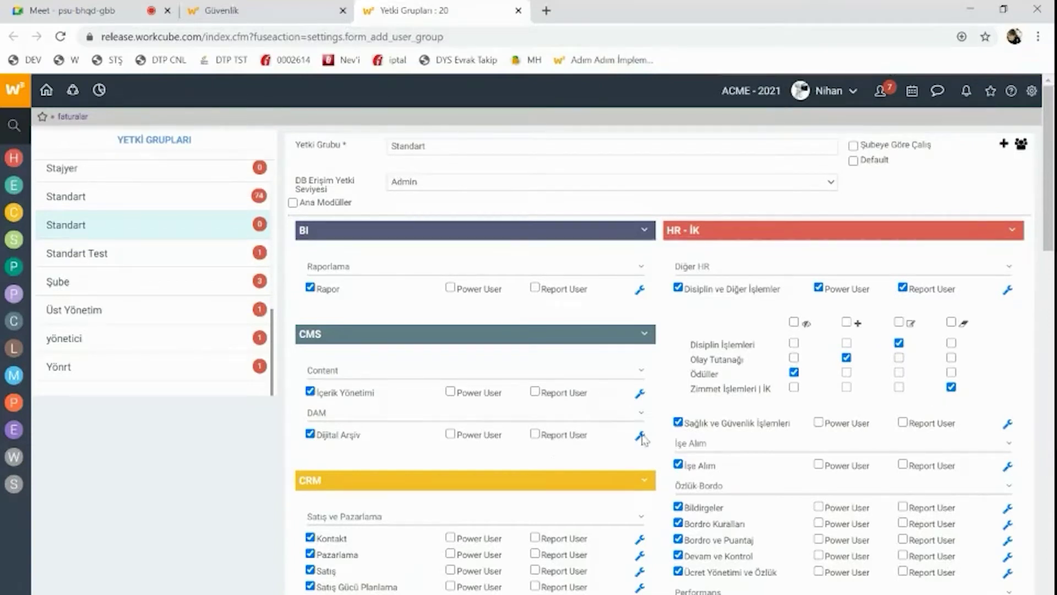
In the detailed permissions of the ERP Banka module, tick view for Banka Hesapları and delete for Giden Havale
scroll(503, 496, down, 6)
scroll(506, 499, down, 5)
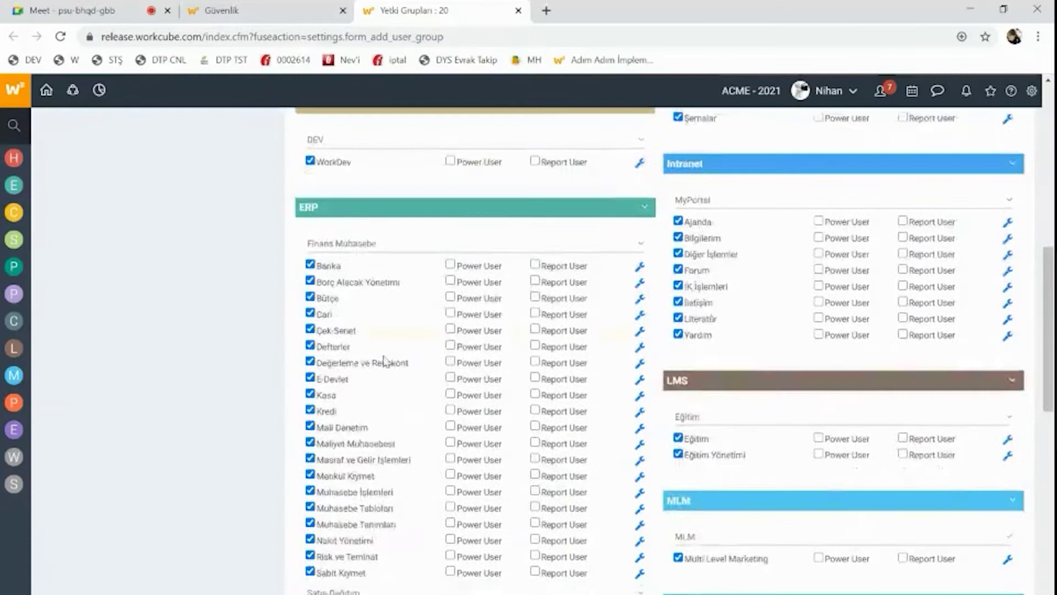
click(317, 268)
click(317, 267)
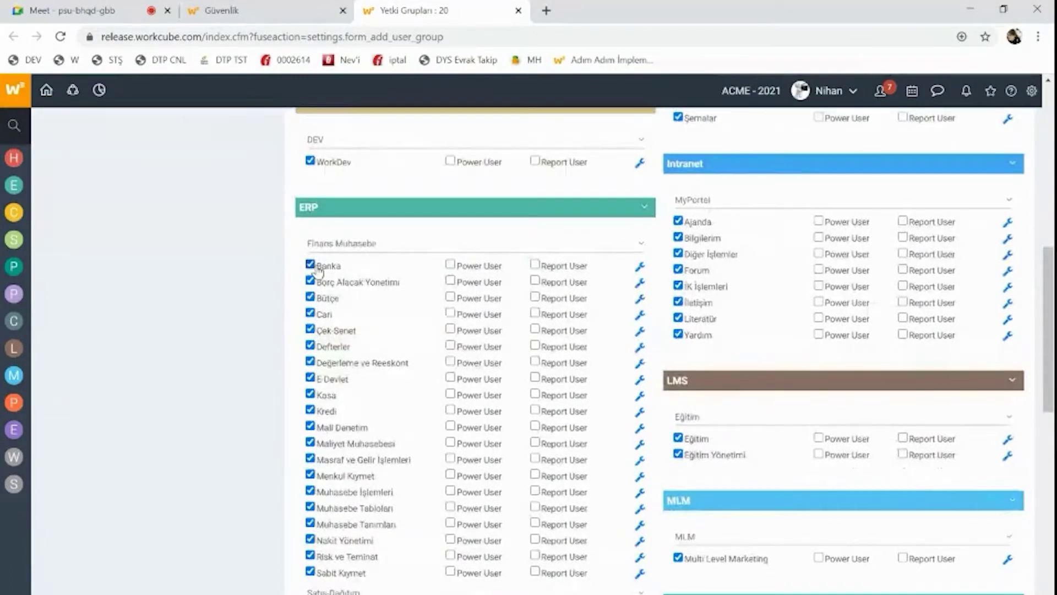
click(640, 267)
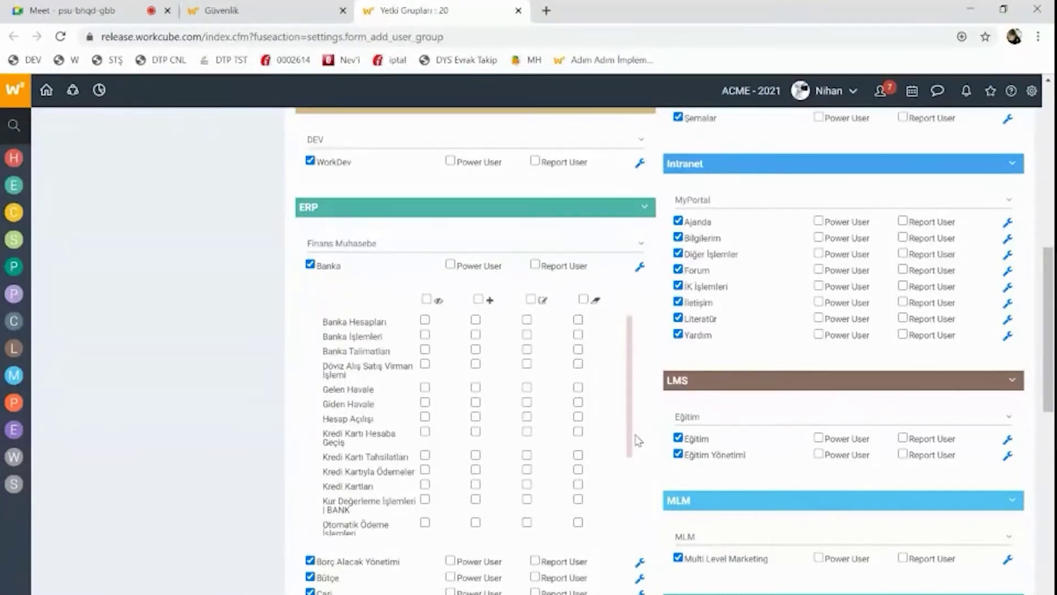
scroll(635, 437, down, 1)
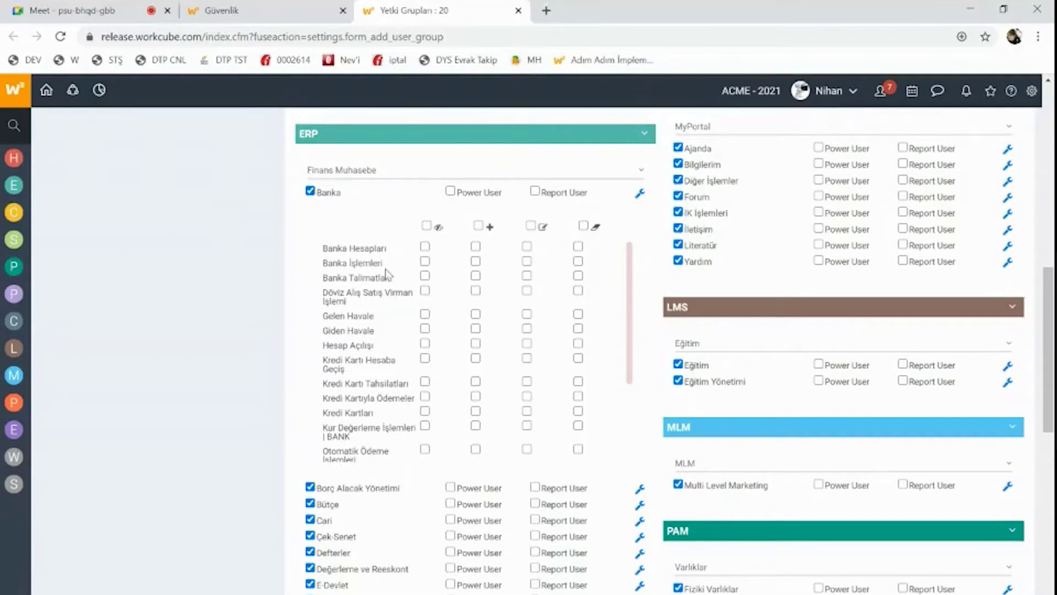
click(424, 246)
click(578, 329)
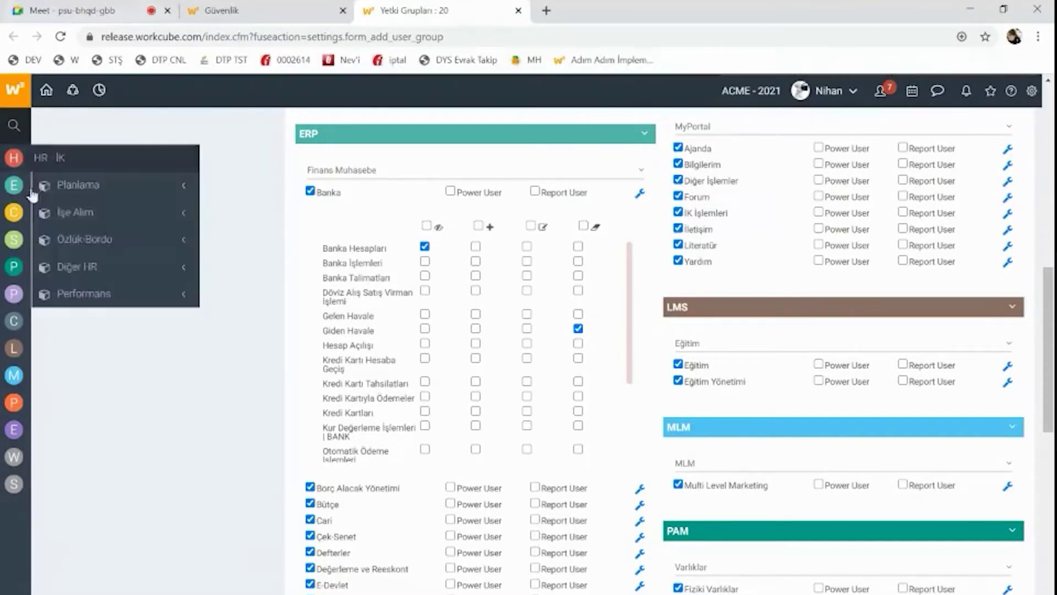
Open the home page in a separate tab, look up Banka İşlemleri by searching functions for "banka", and return to the home page
click(49, 97)
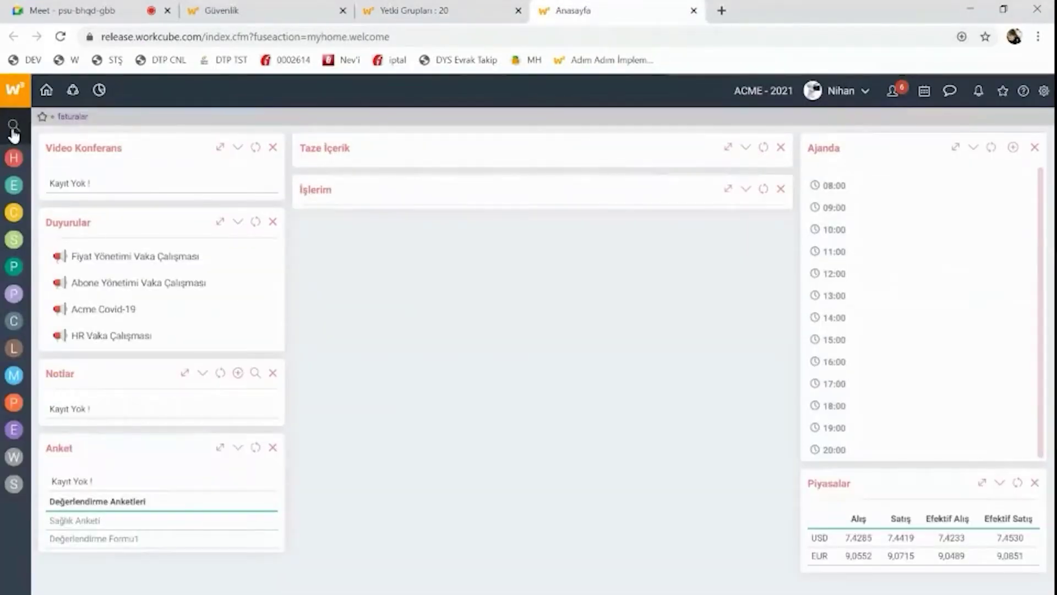
click(11, 128)
text(banka)
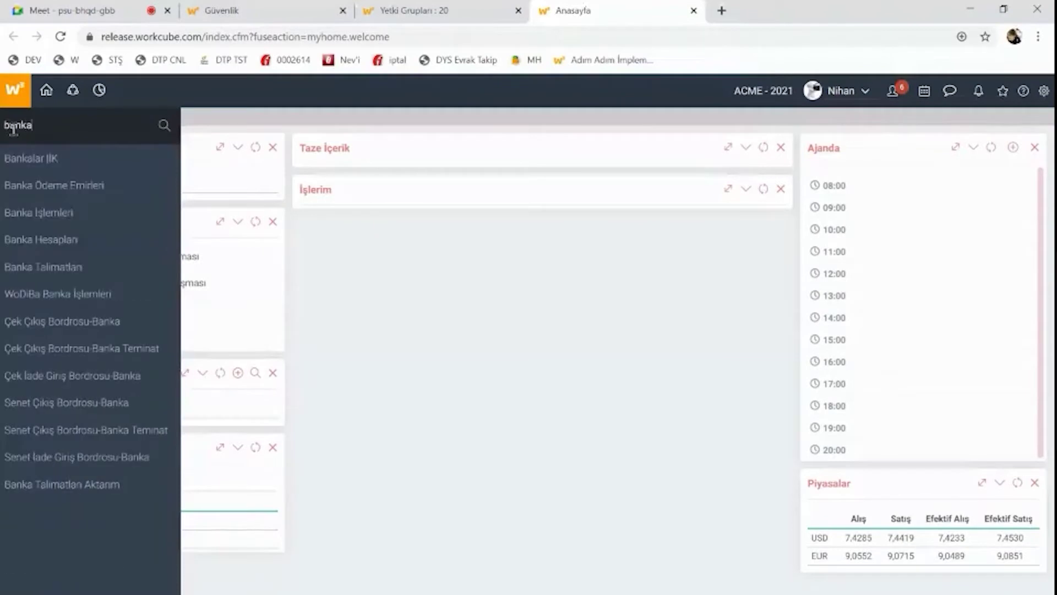
click(70, 217)
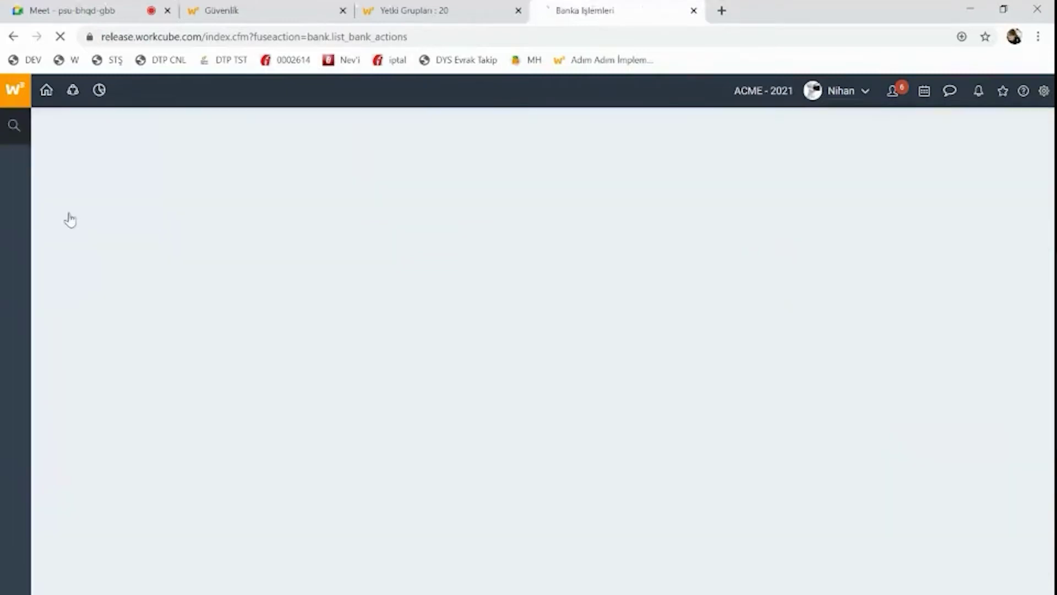
click(526, 182)
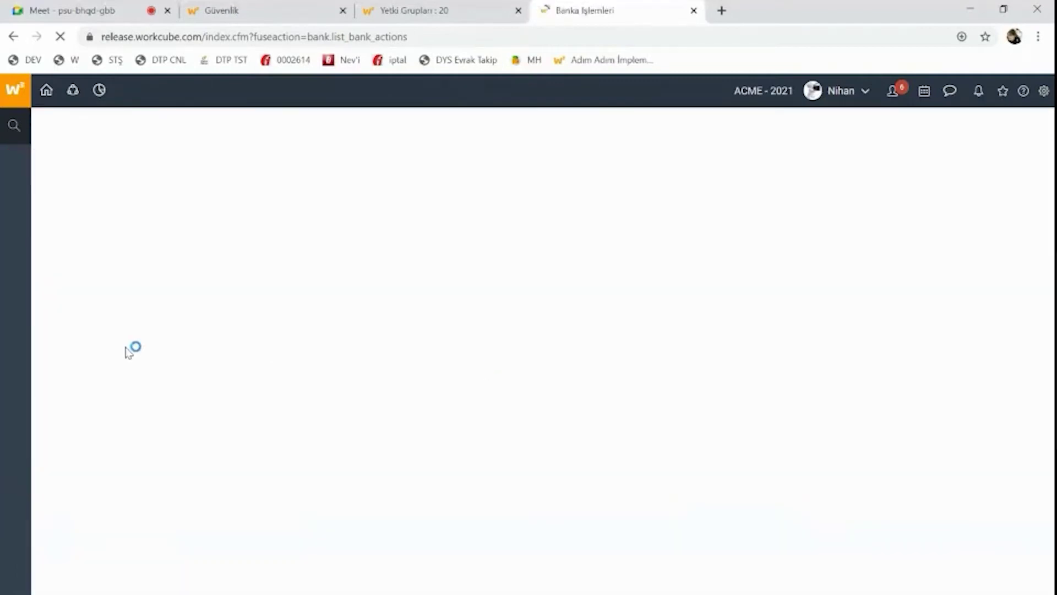
click(15, 38)
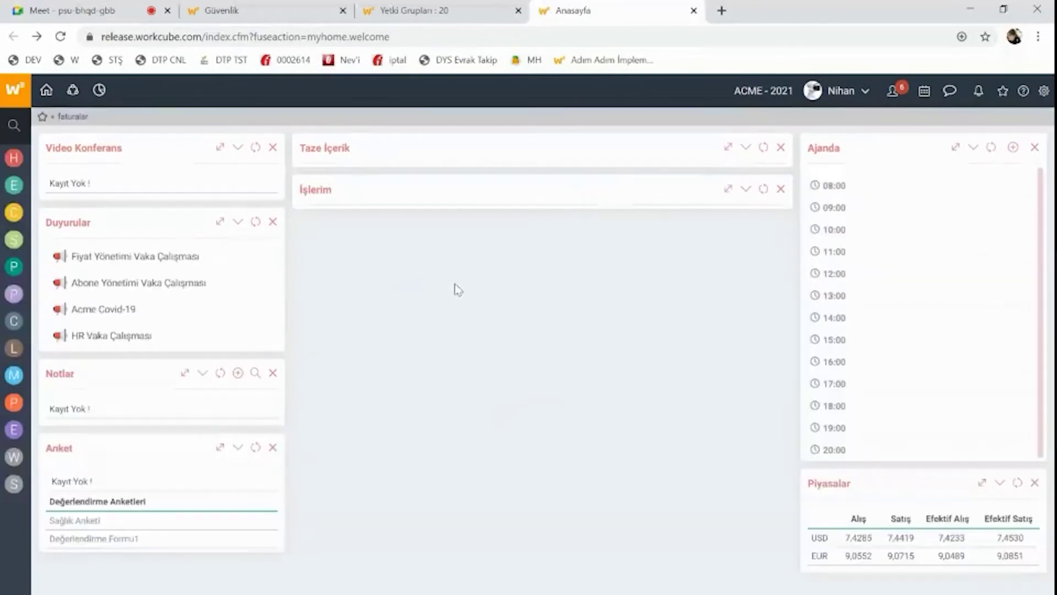
Search the functions for the order pages and open the Satış Siparişleri (sales orders) list
click(14, 126)
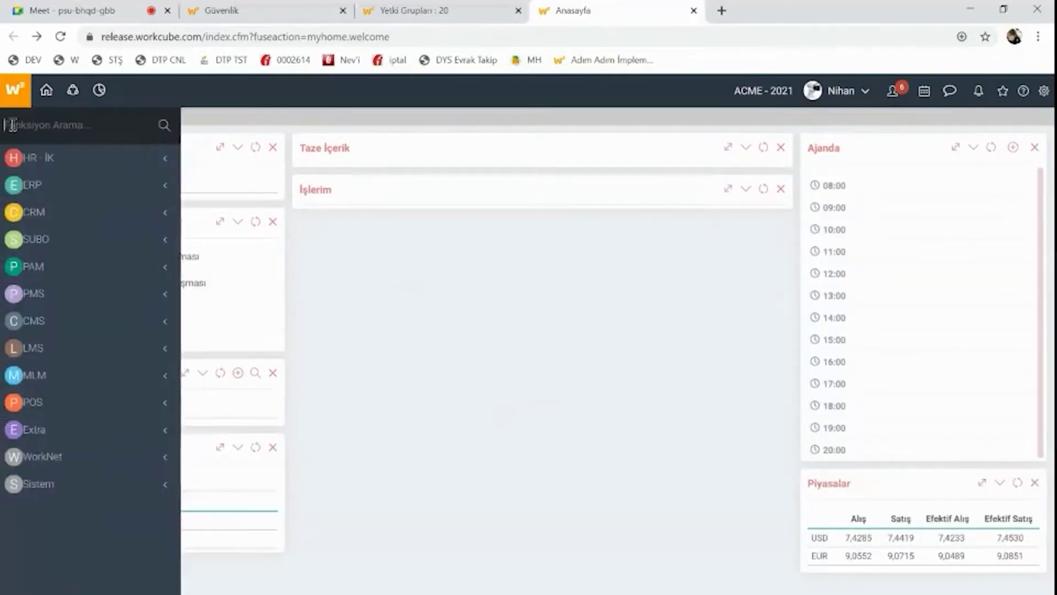
text(sipoar)
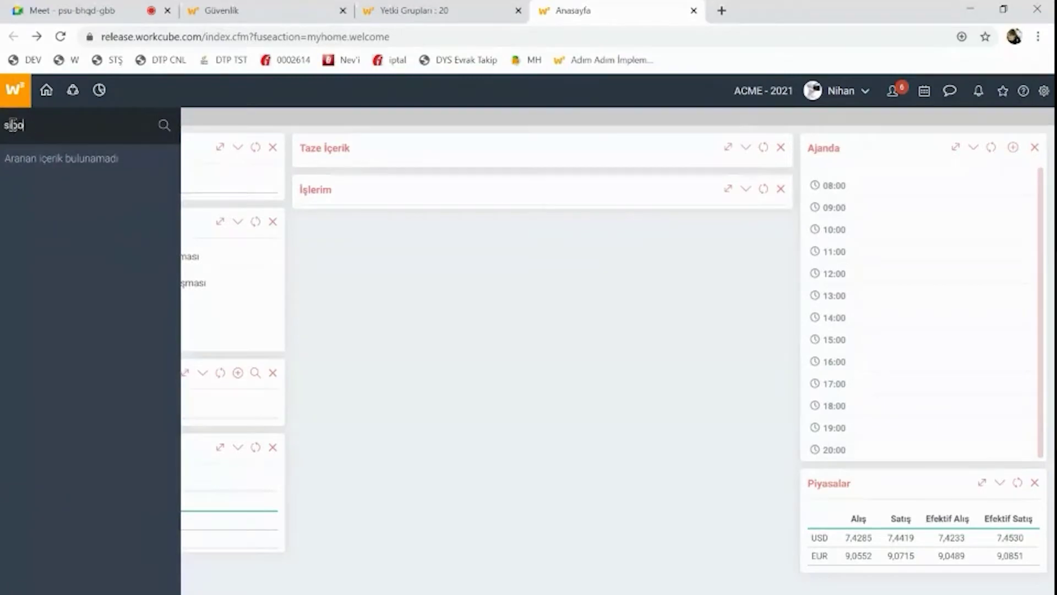
key(BackSpace)
click(55, 197)
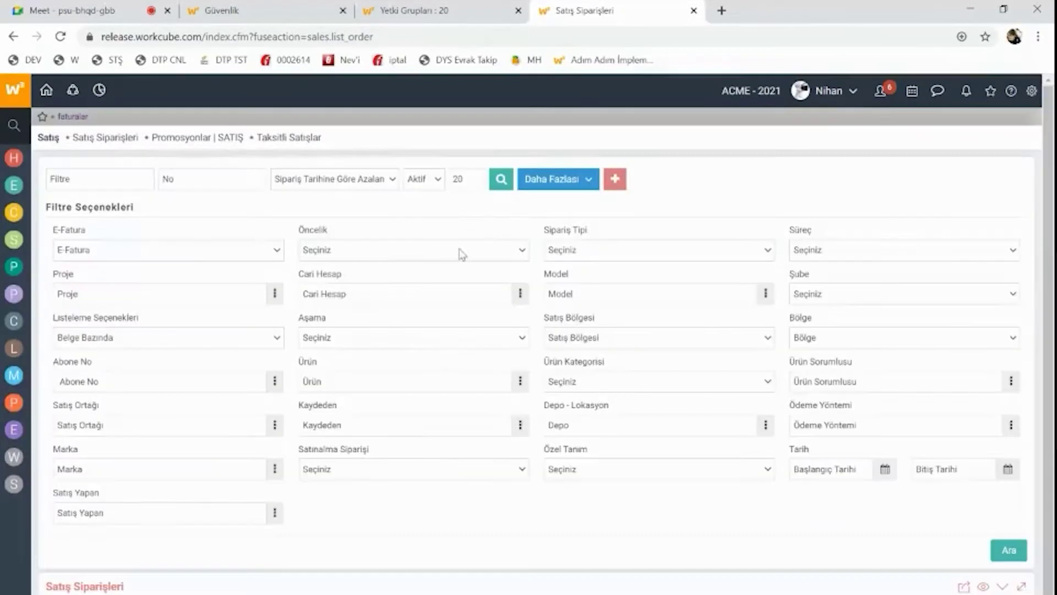
Run the sales order search, open an order from the results, and accept the due-date message
click(500, 179)
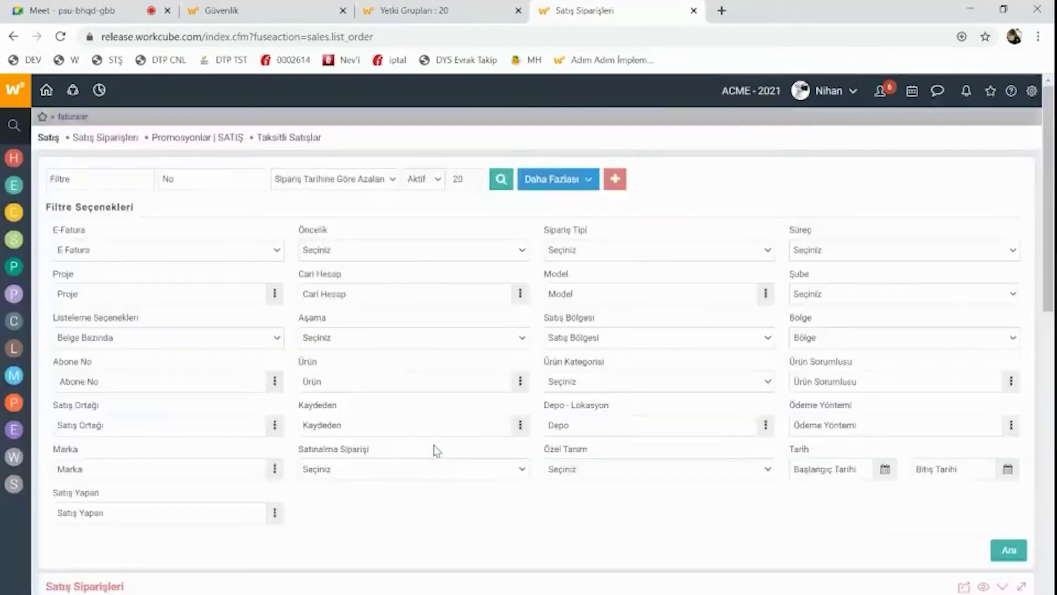
scroll(431, 448, down, 7)
click(91, 292)
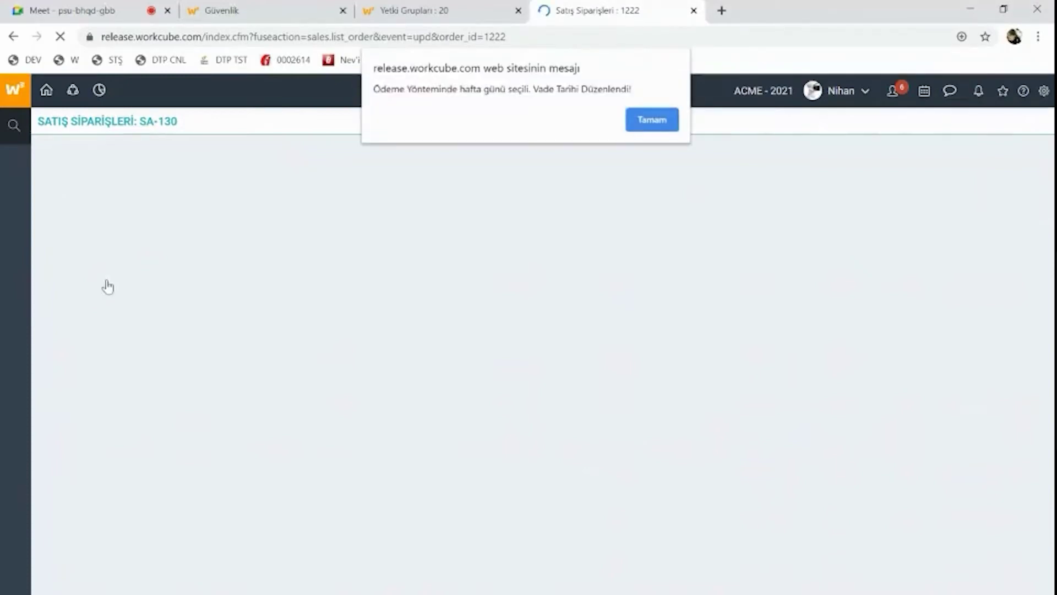
key(Return)
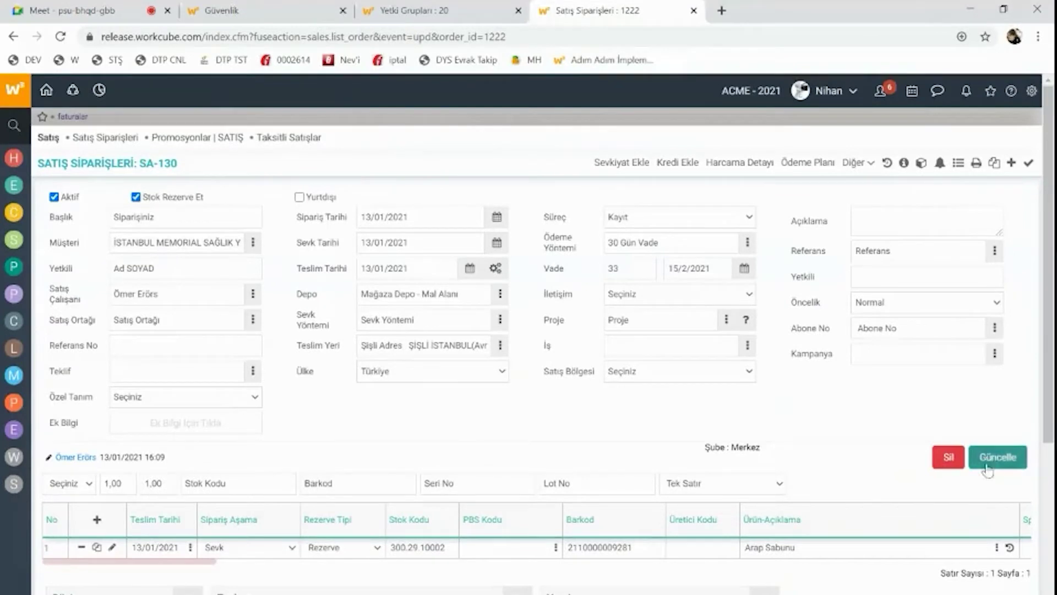
Revisit the authorization group page, return to the open order, and check the current user's Yetki Grubu in the personal settings
click(475, 7)
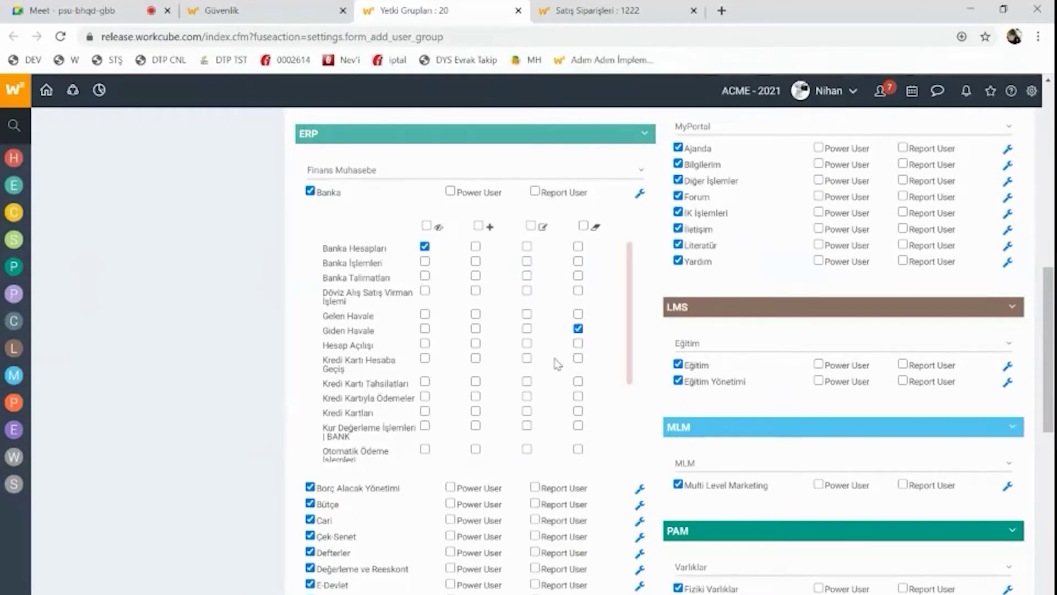
click(596, 9)
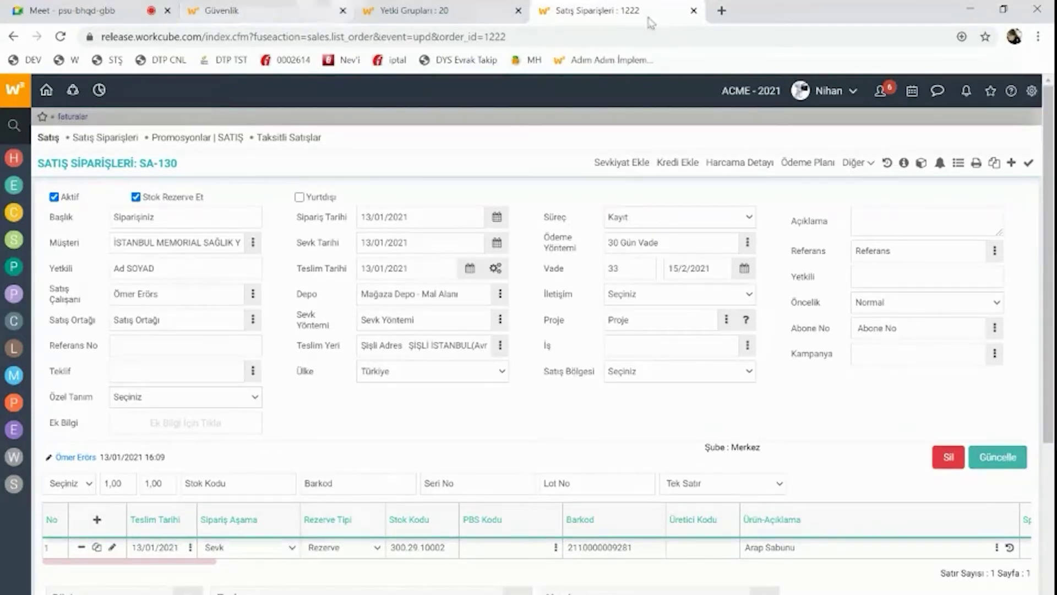
click(1031, 91)
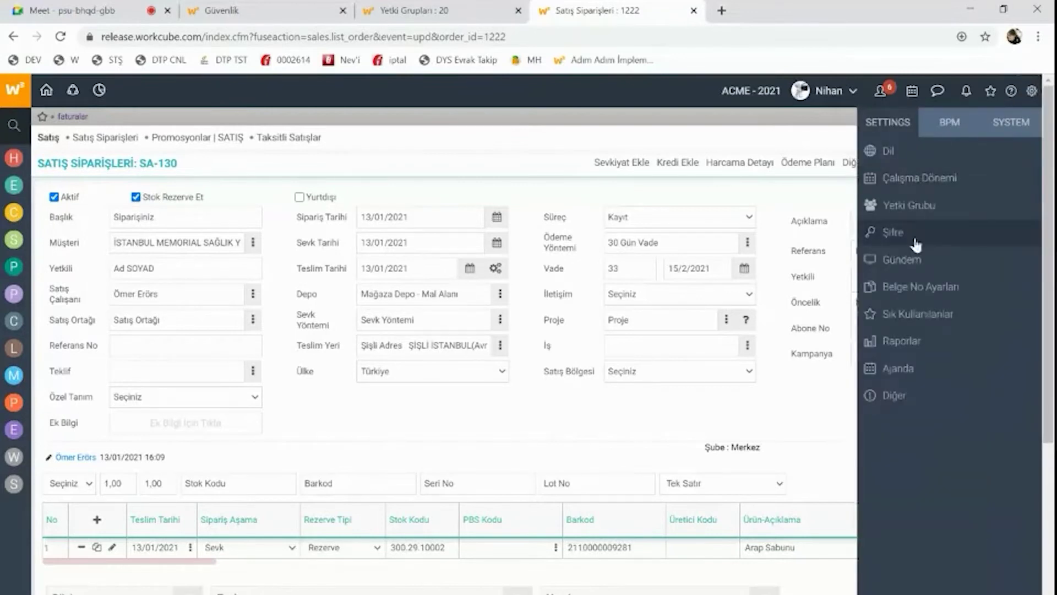
click(913, 206)
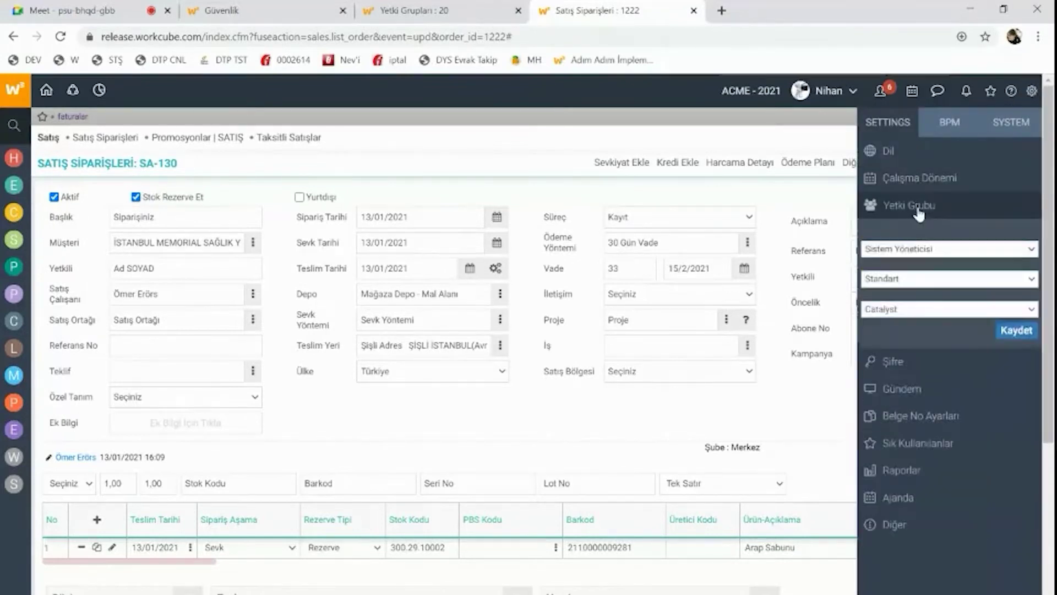
Back in Yetki Grupları, open the Sistem Yöneticisi group with 5 users and view its user list
click(435, 10)
scroll(176, 264, up, 10)
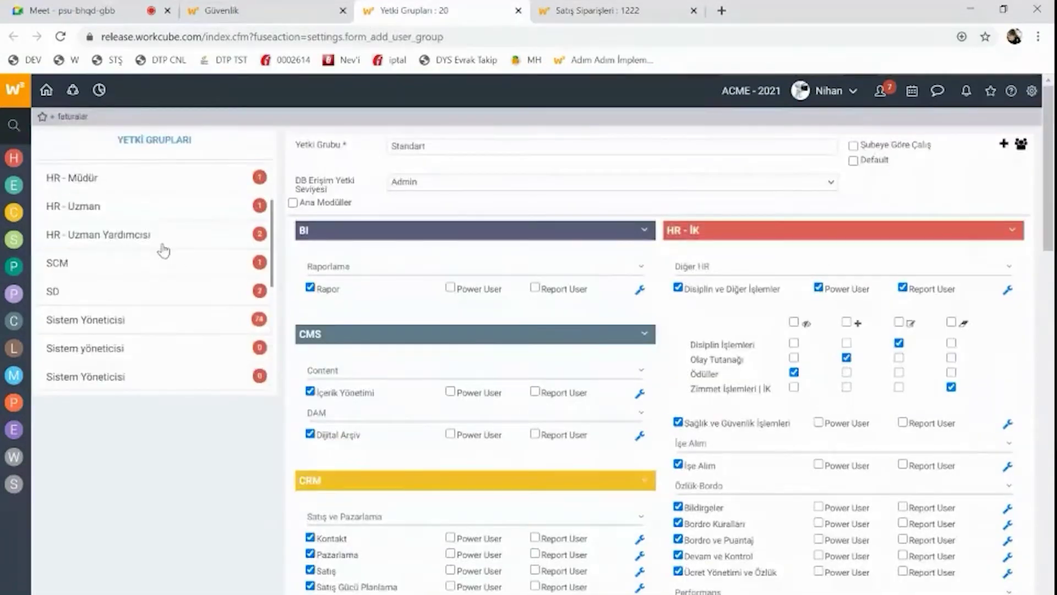
scroll(164, 251, down, 8)
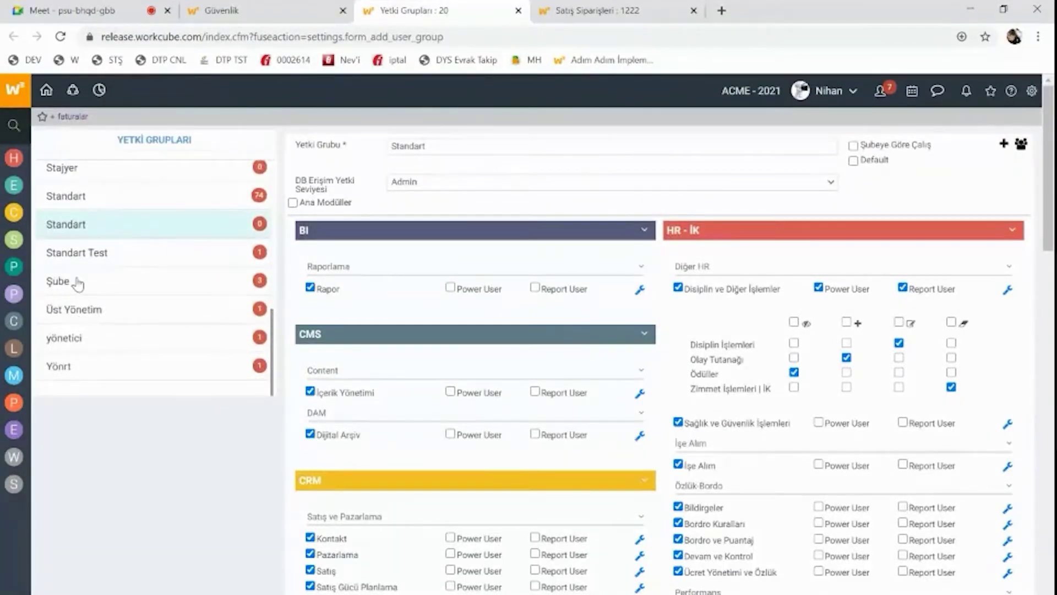
scroll(78, 284, up, 2)
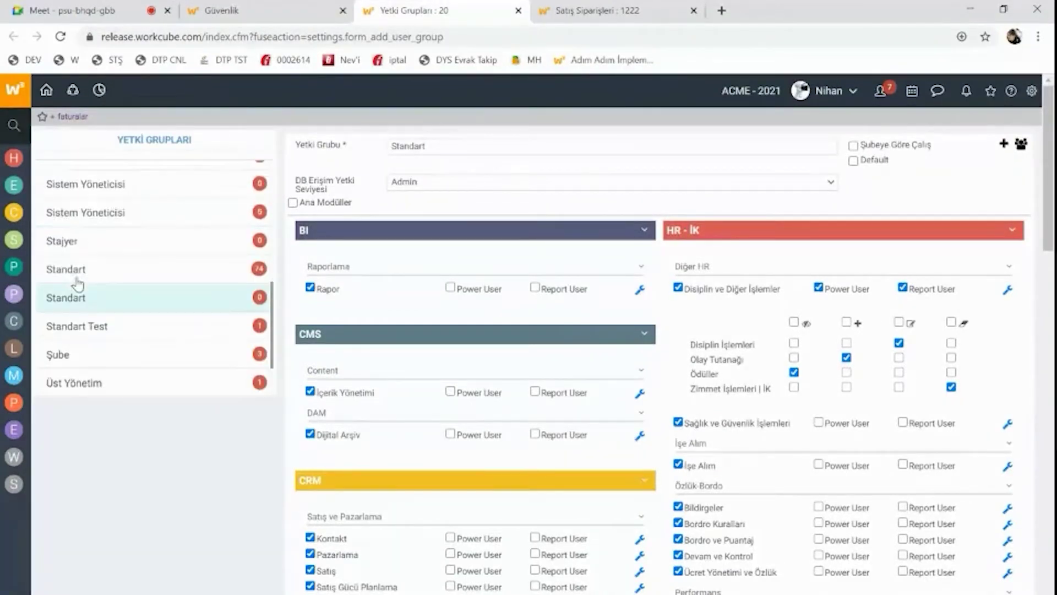
click(108, 218)
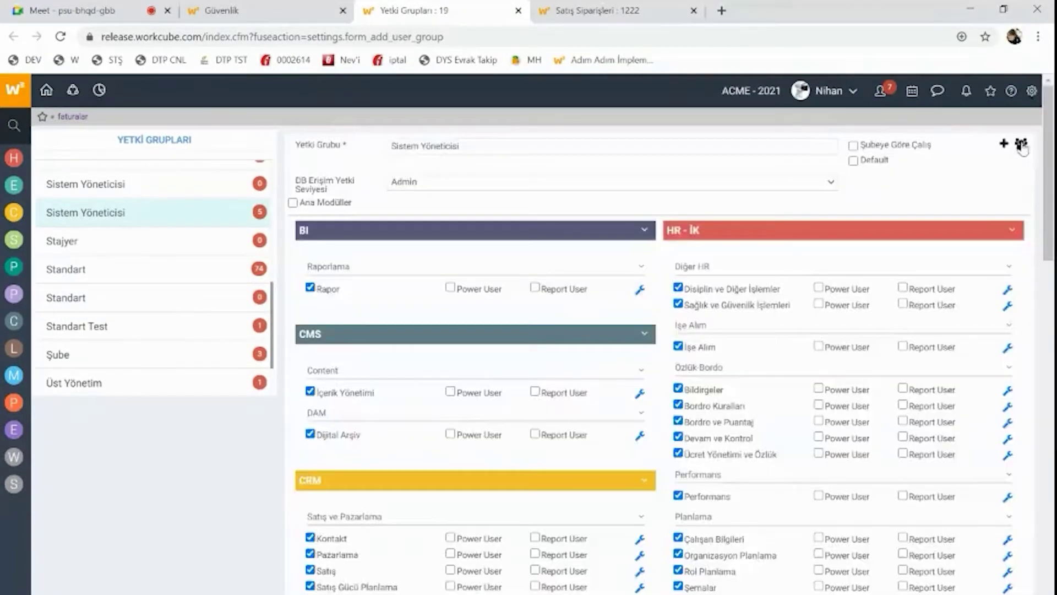
click(1024, 146)
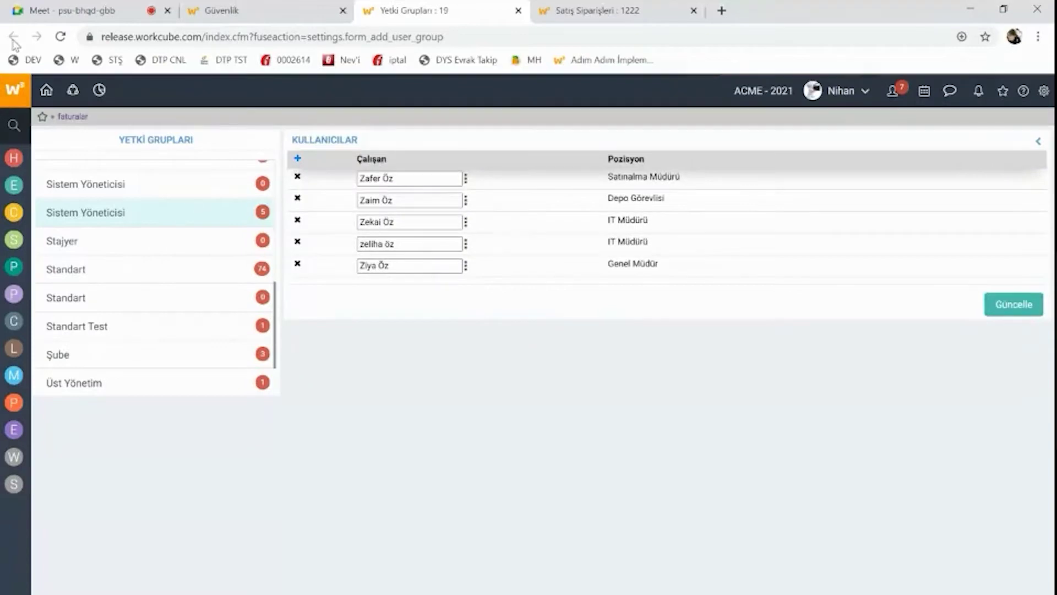
Open the Sistem Yöneticisi group with 74 users, locate the current user in its user list, and return to the group's permissions
scroll(108, 275, up, 3)
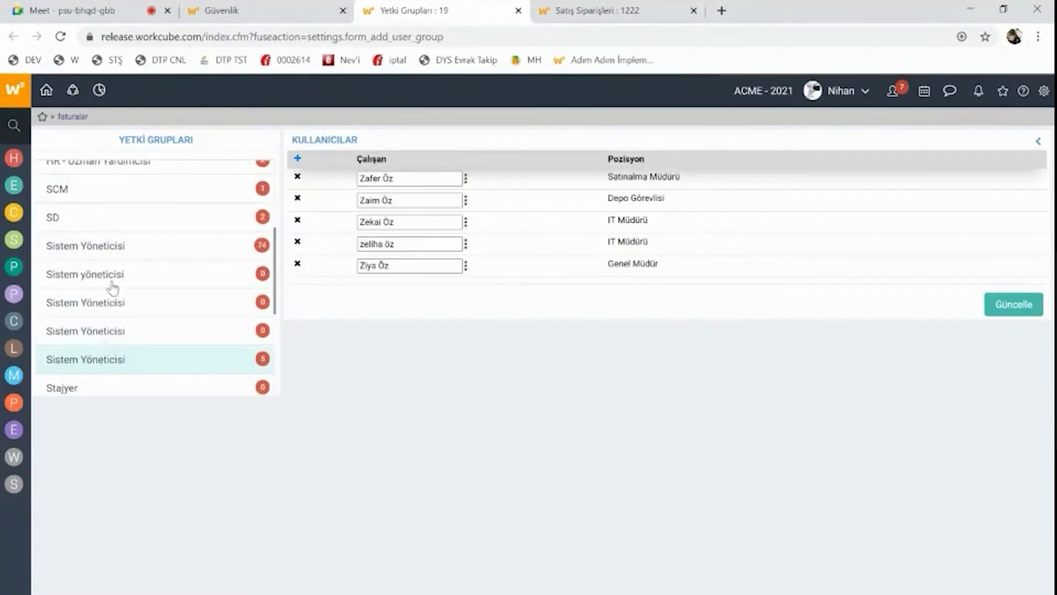
click(105, 246)
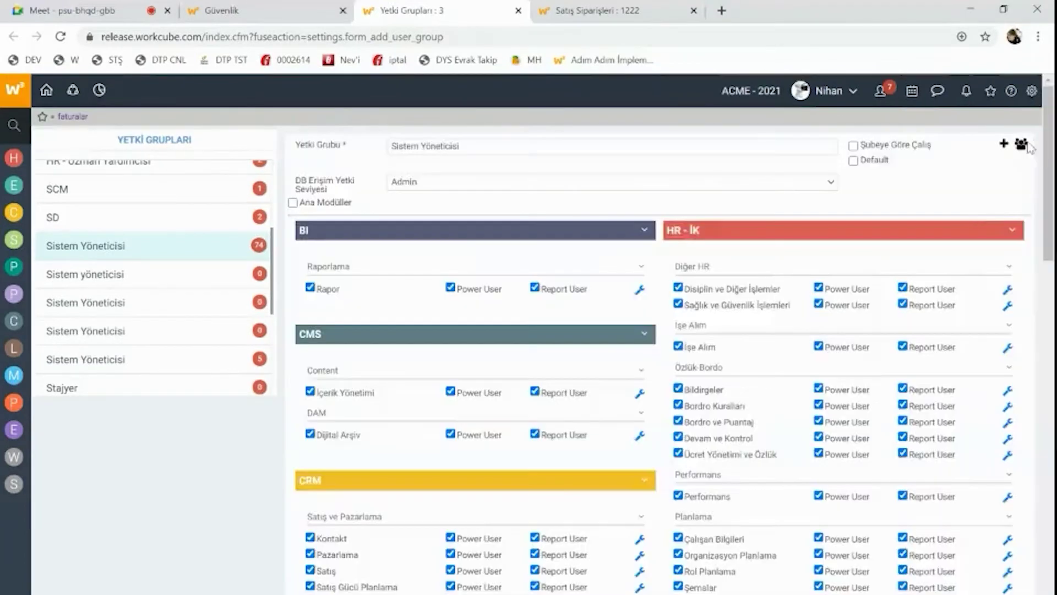
click(1021, 144)
scroll(380, 283, down, 10)
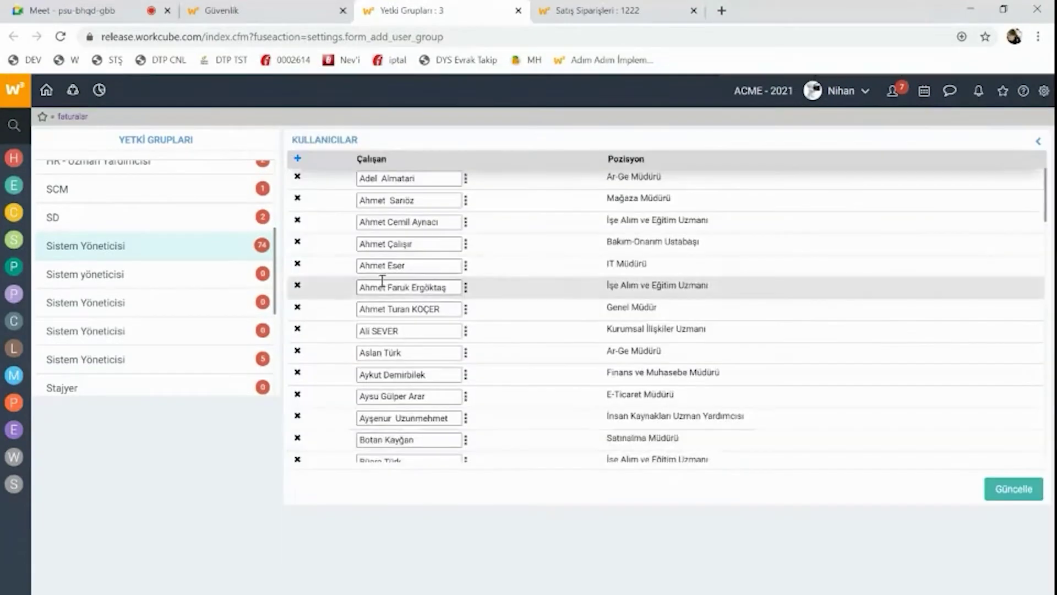
scroll(379, 282, down, 15)
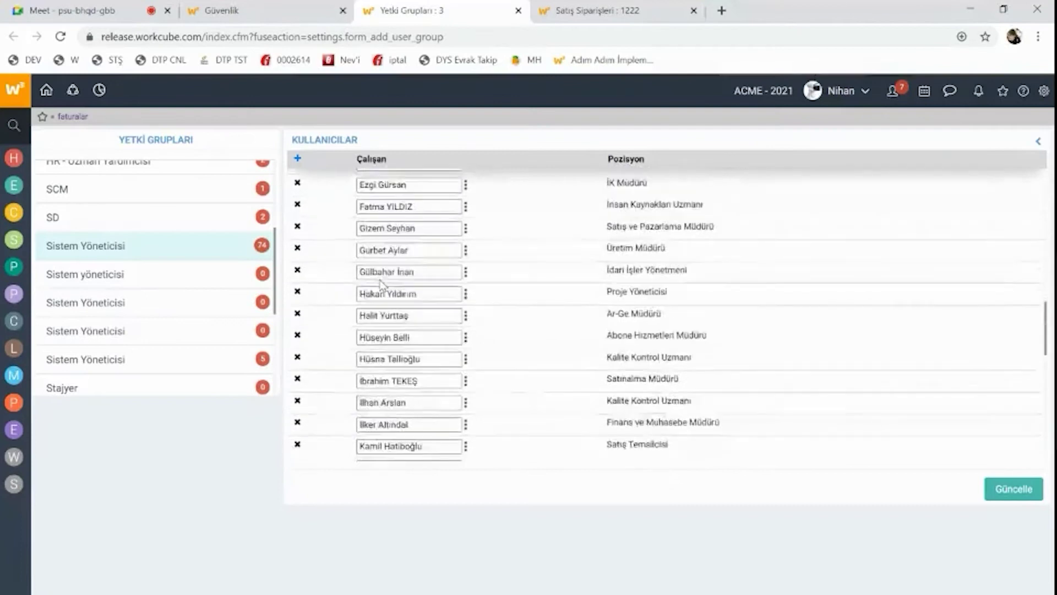
scroll(381, 279, up, 3)
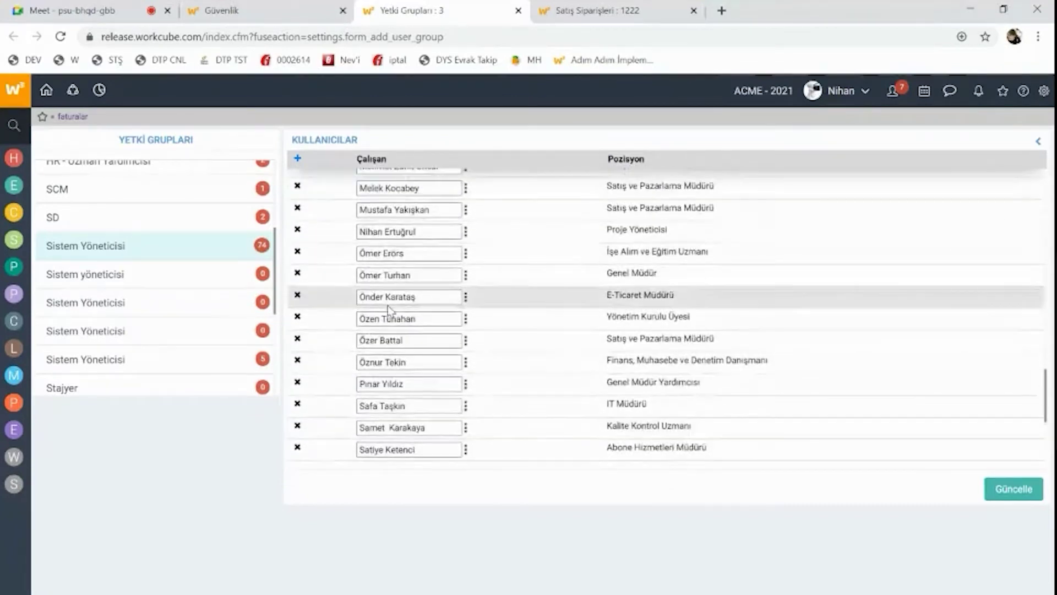
double_click(370, 231)
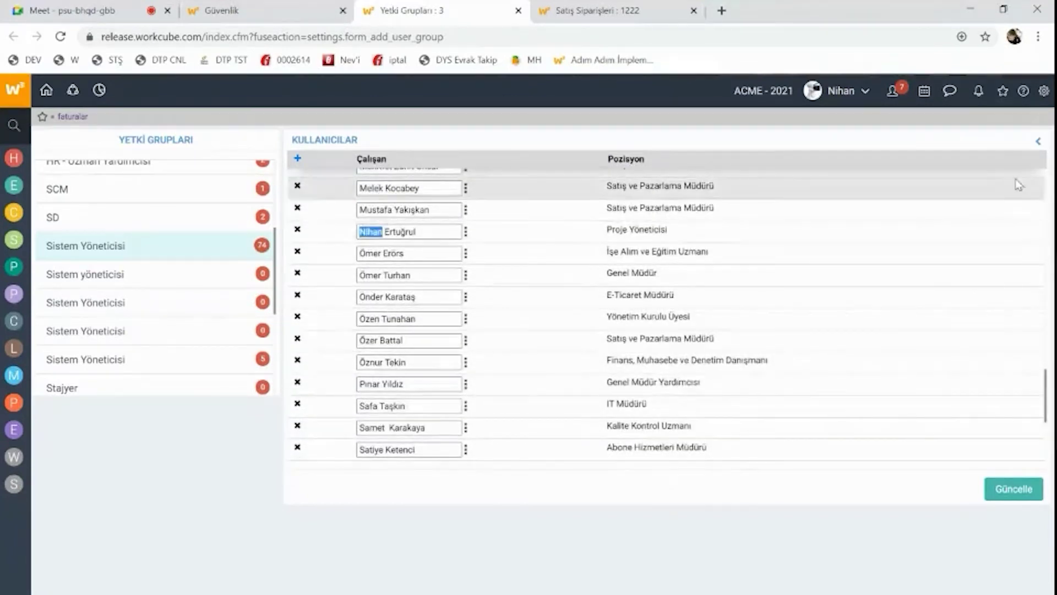
click(1037, 144)
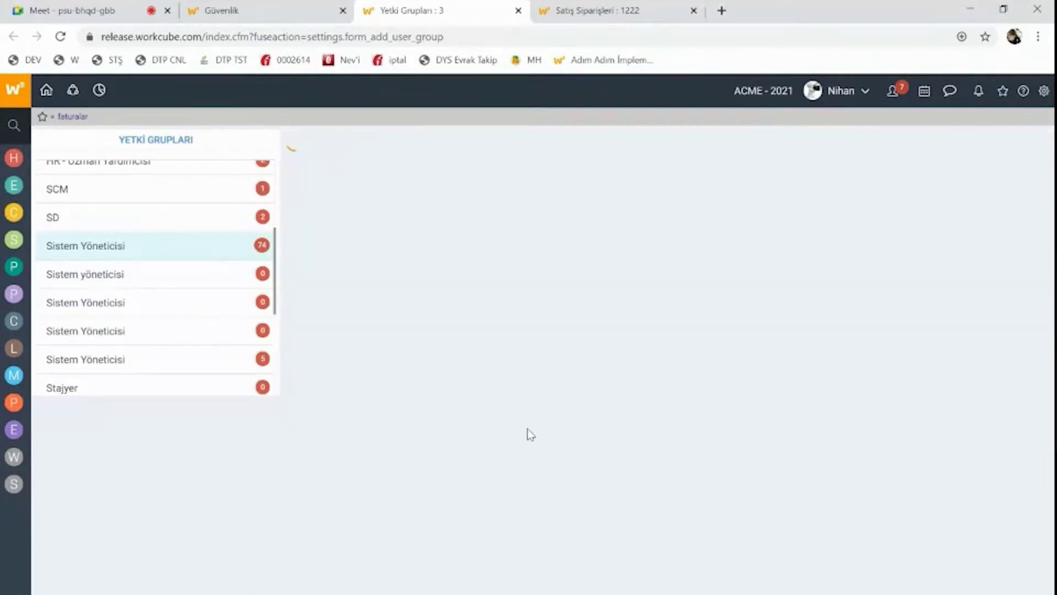
Expand the page-level permissions of the Satış module under CRM
scroll(530, 435, down, 1)
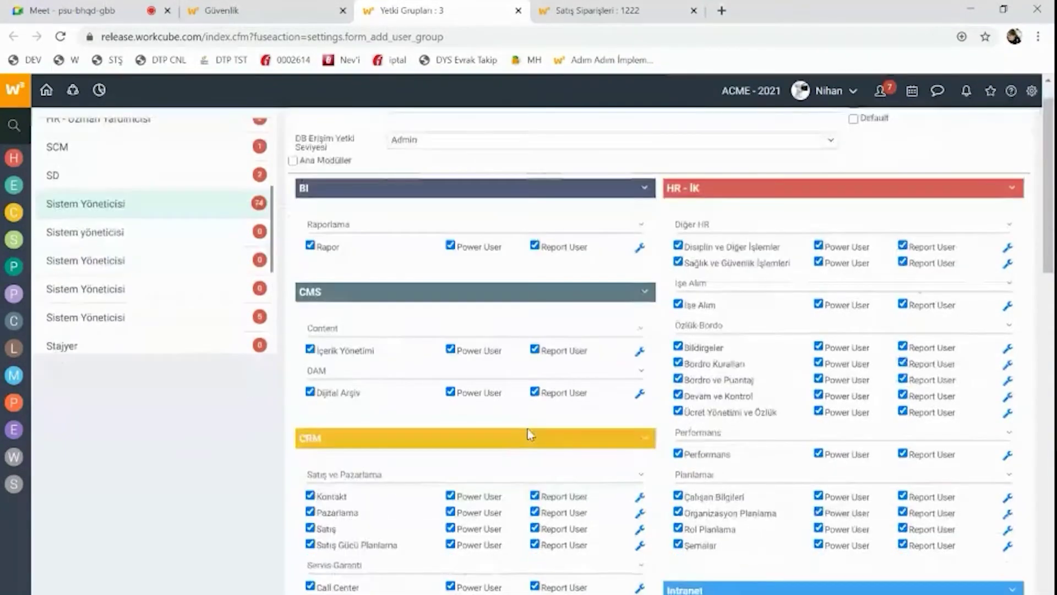
scroll(528, 434, down, 6)
scroll(527, 435, up, 3)
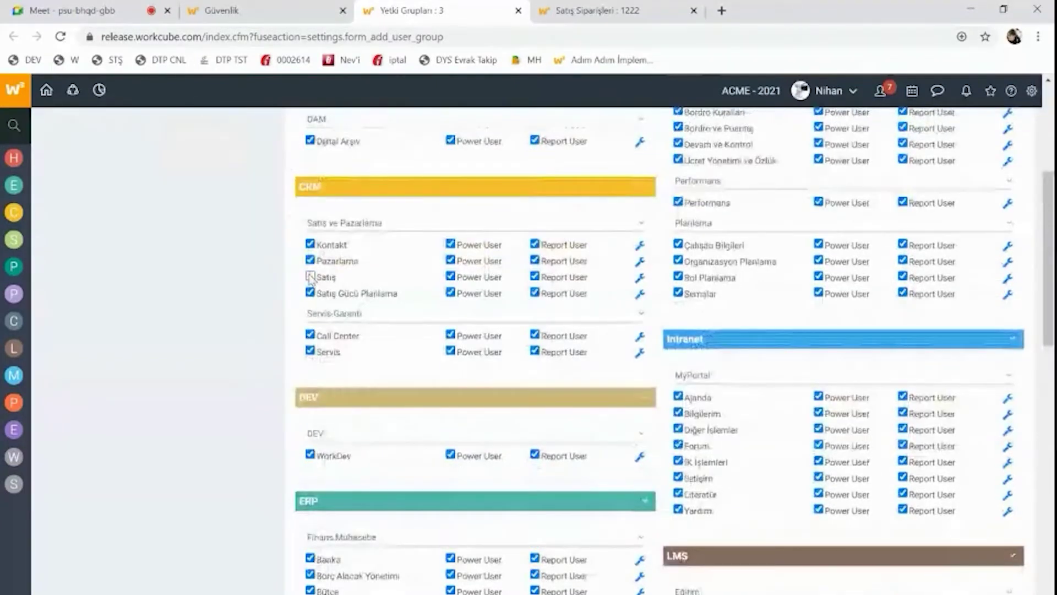
click(640, 279)
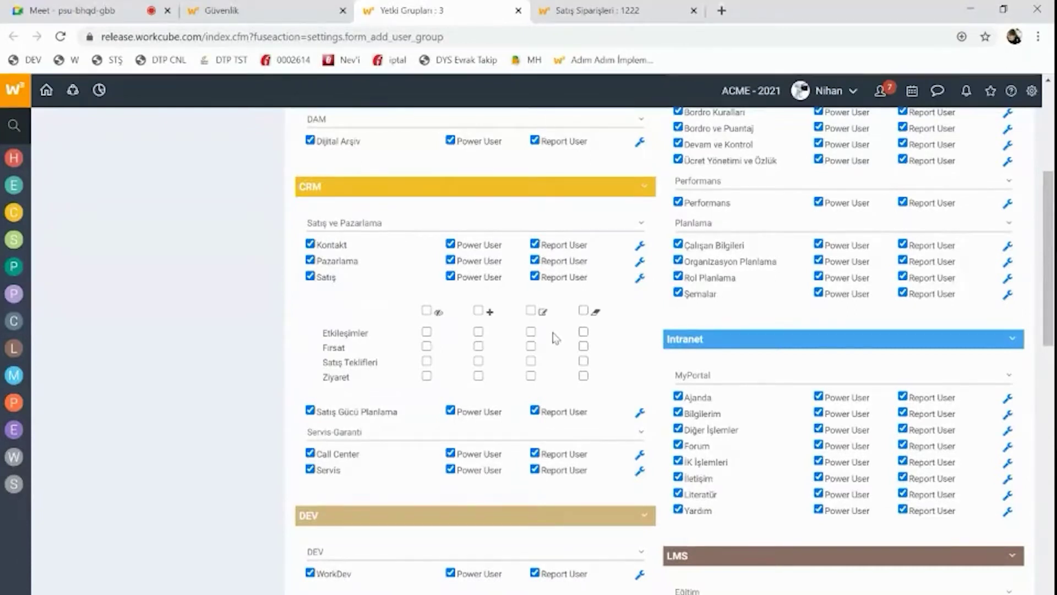
Look through the group's other modules for the one that covers sales orders
scroll(555, 338, down, 3)
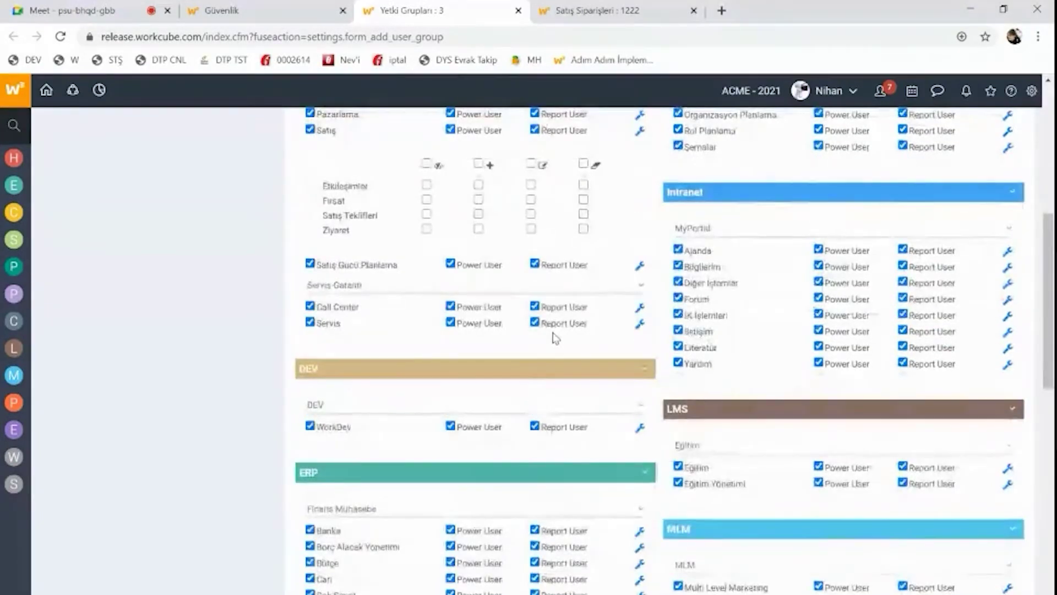
scroll(555, 338, up, 3)
scroll(599, 358, up, 3)
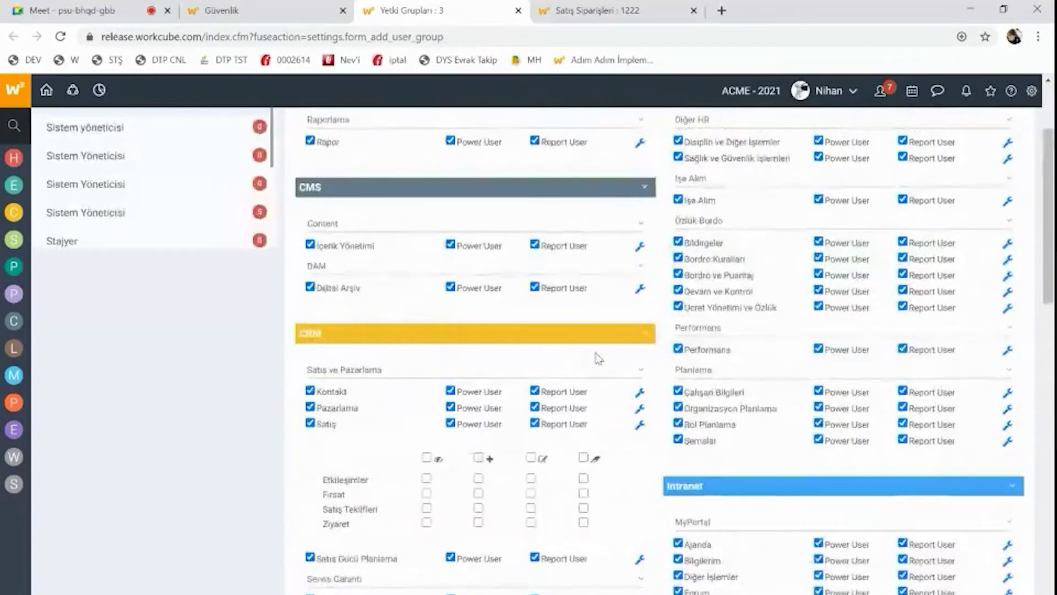
scroll(599, 359, down, 1)
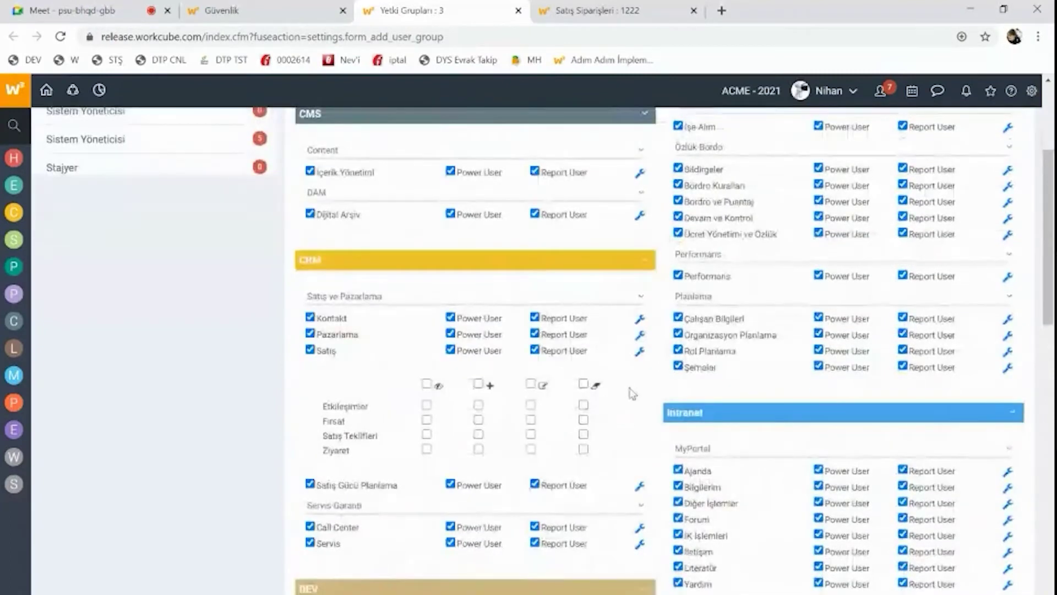
scroll(632, 389, down, 2)
scroll(632, 393, down, 1)
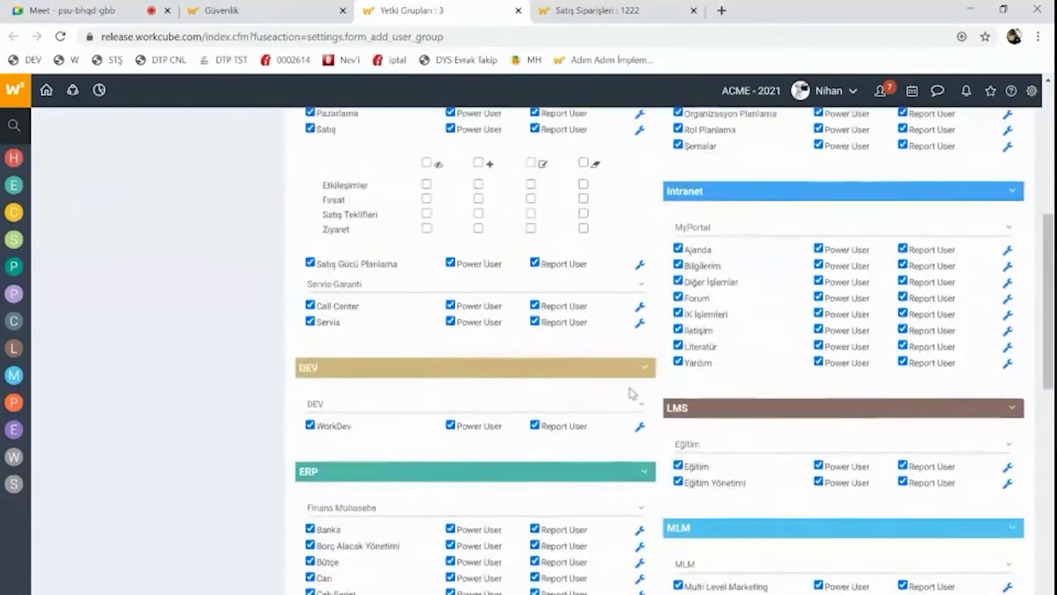
scroll(632, 393, down, 8)
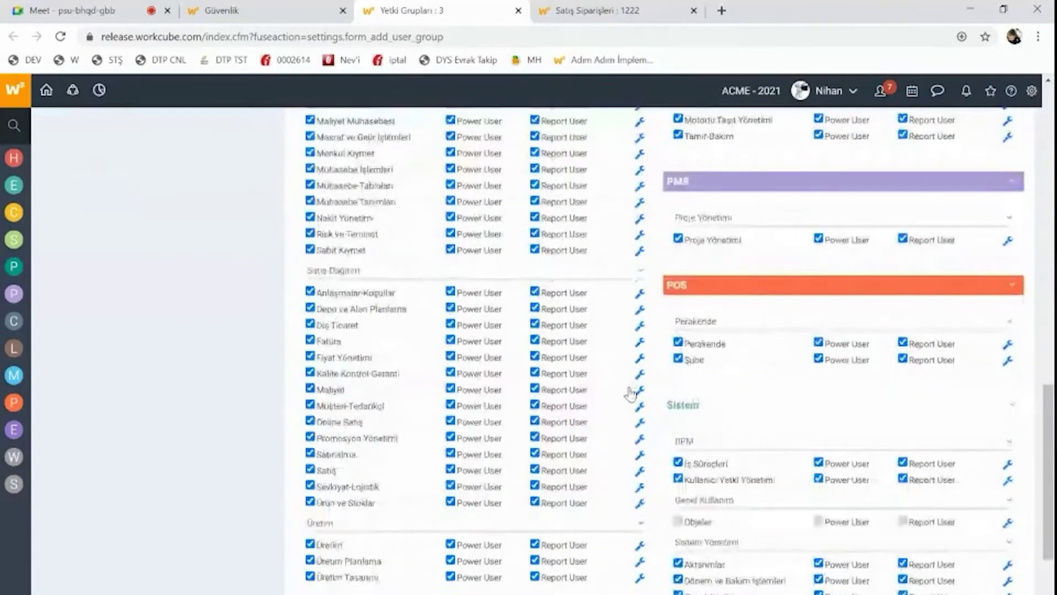
scroll(631, 393, up, 10)
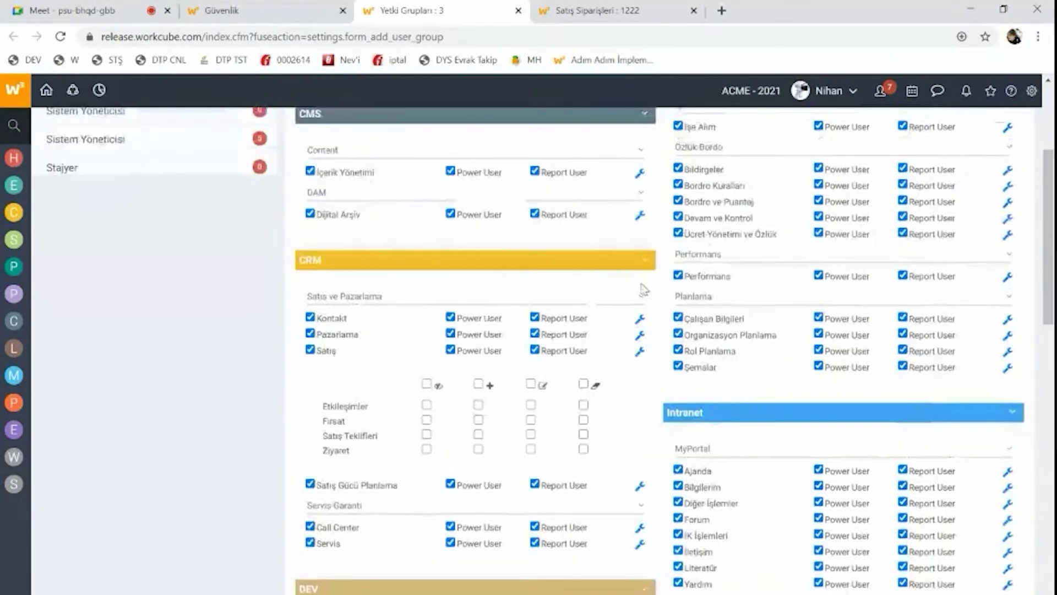
Search the authorization group page for "sipariş"
key(ctrl+f)
text(sipariş)
key(BackSpace)
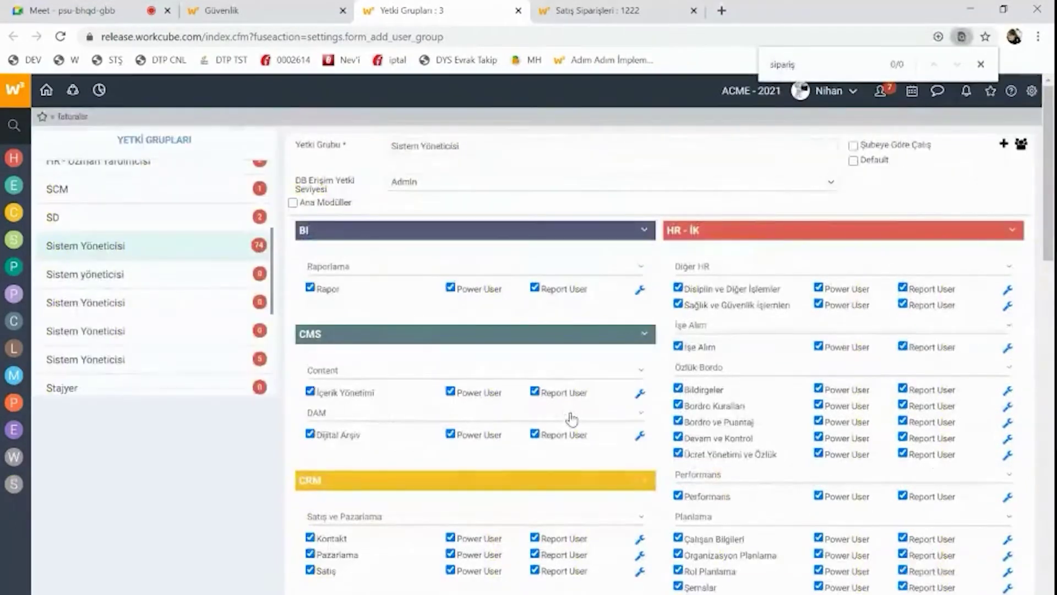
Search the page for "satış" instead and go through the matches to the Satış module under Satış-Dağıtım
key(BackSpace)
key(BackSpace)
key(BackSpace)
key(BackSpace)
key(BackSpace)
text(atış)
key(Return)
key(Return)
key(Return)
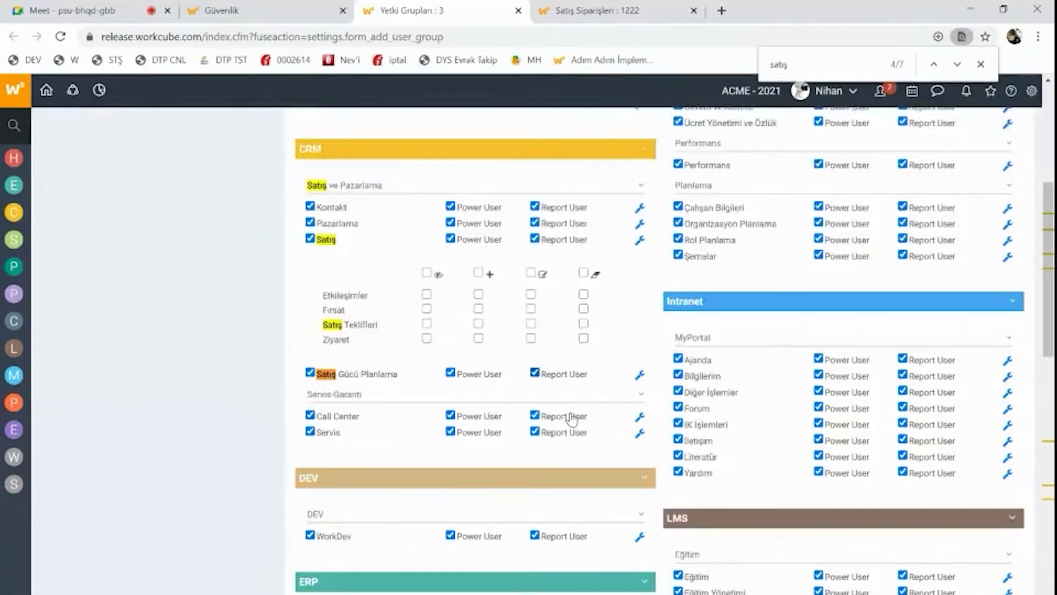
scroll(584, 457, down, 15)
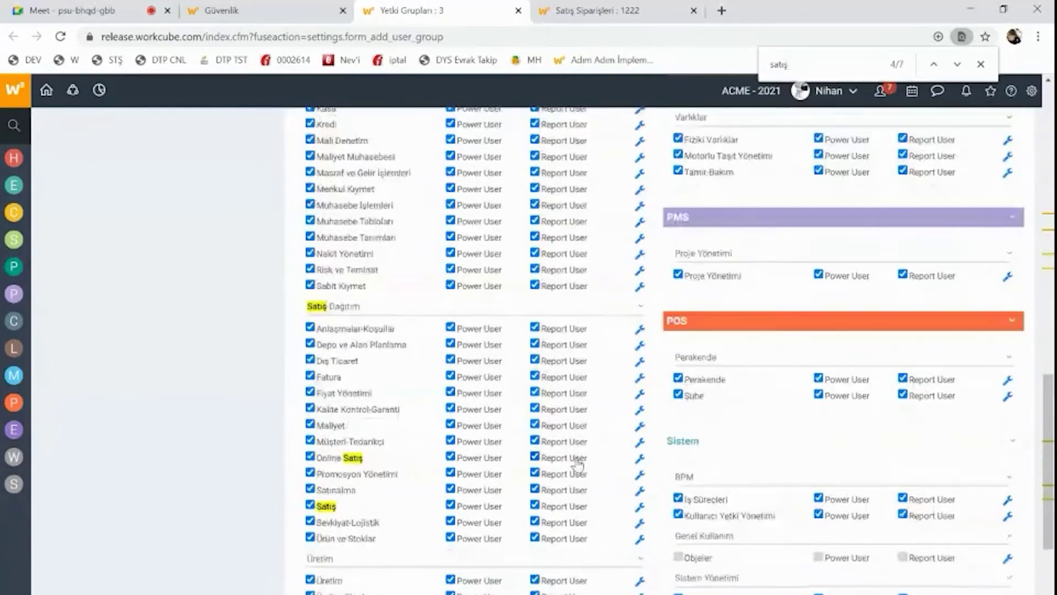
scroll(367, 328, down, 3)
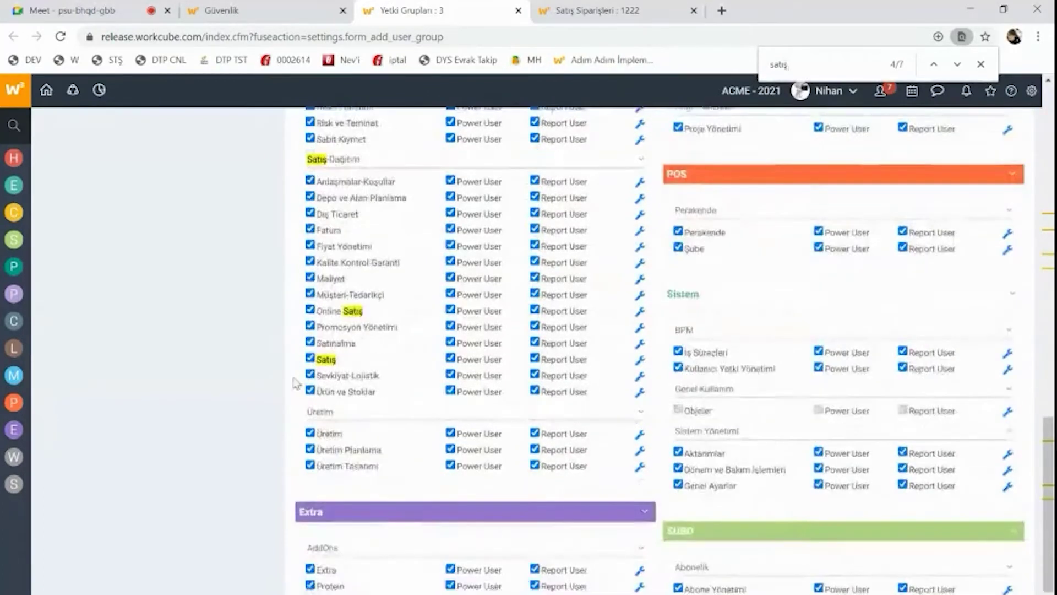
In the Satış module's details under Satış-Dağıtım, tick edit and delete for Satış Siparişleri, then update the group and confirm
click(640, 360)
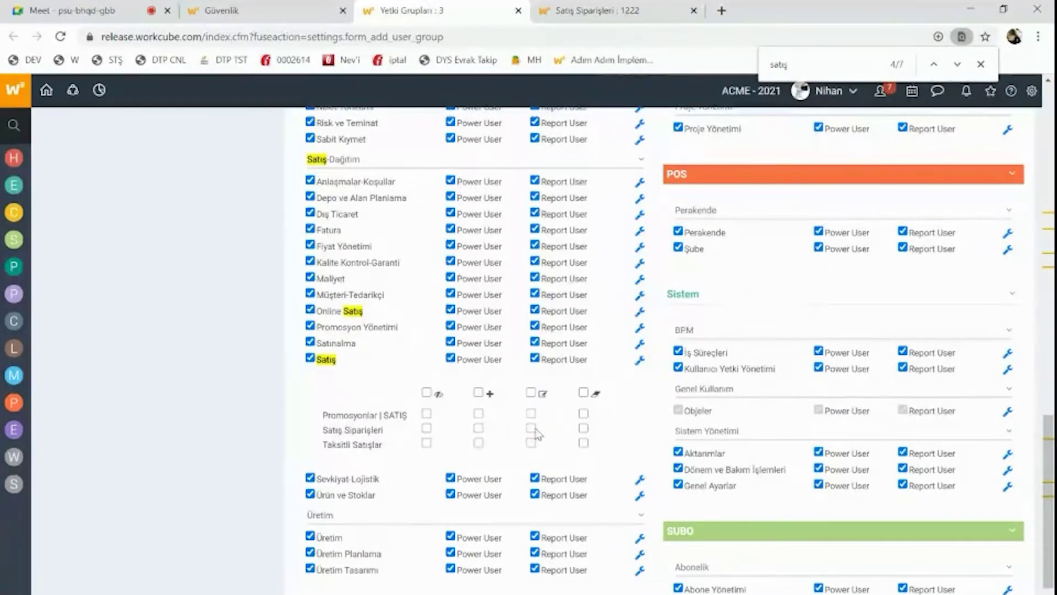
click(583, 428)
scroll(835, 574, down, 5)
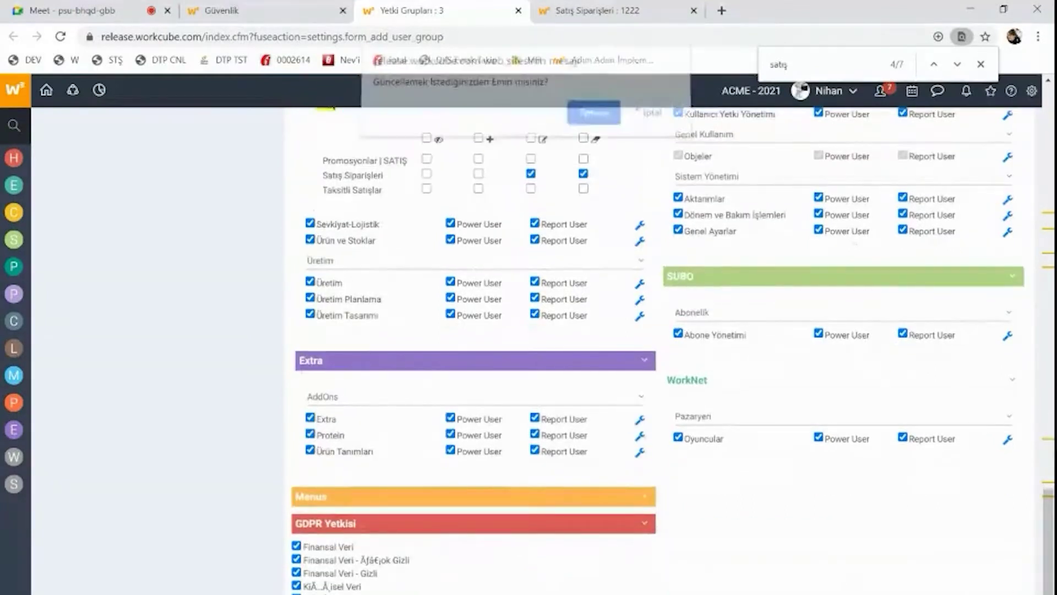
click(593, 120)
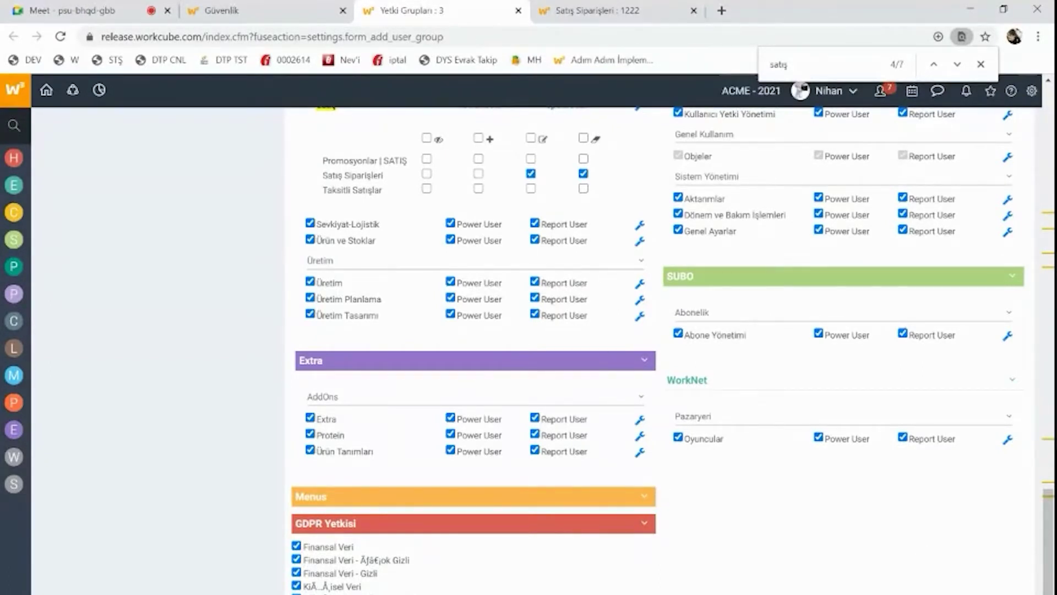
Sign in again with the saved credentials, then switch to the open sales order and reload it
key(F5)
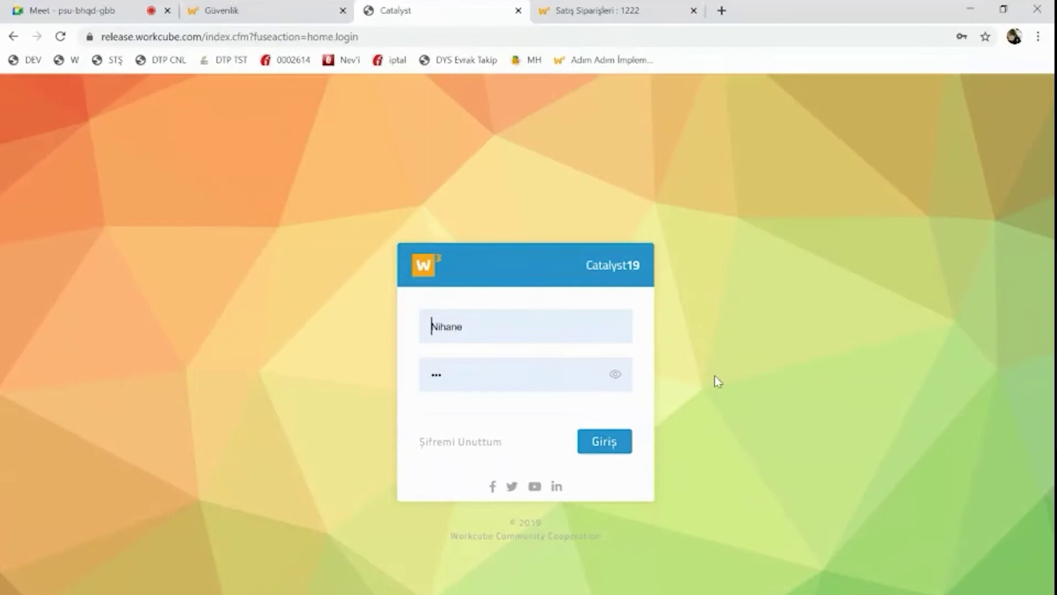
click(614, 454)
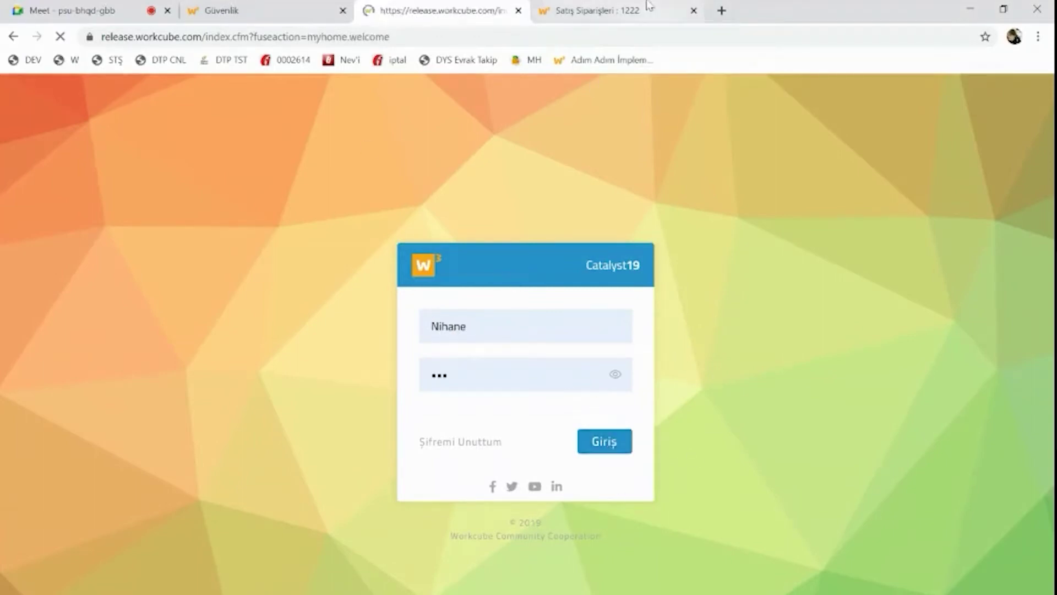
click(648, 6)
right_click(560, 150)
click(583, 191)
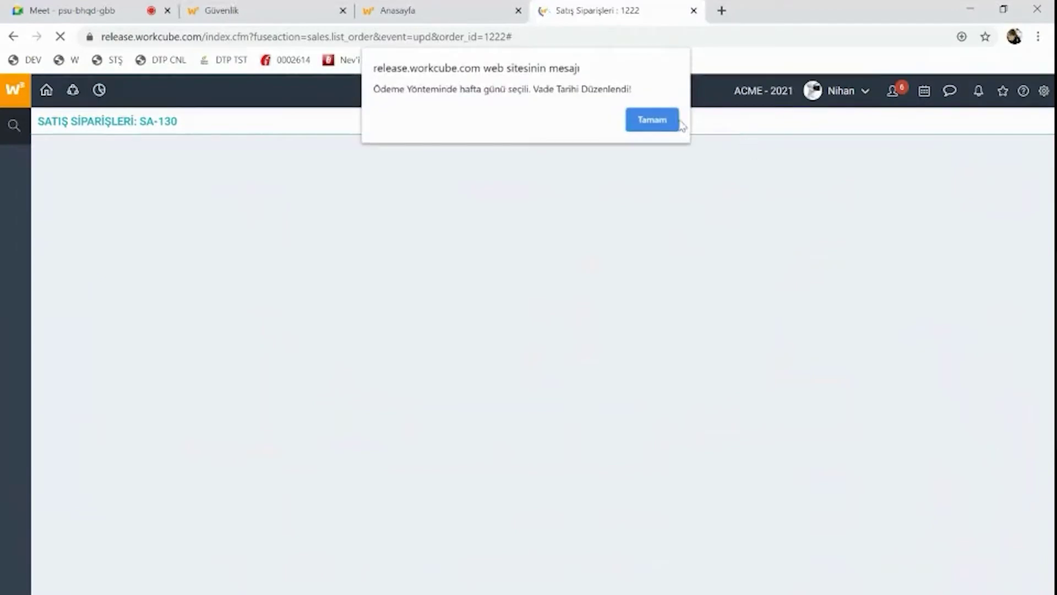
Dismiss the due-date notice and try to delete the sales order to test the restriction
click(666, 122)
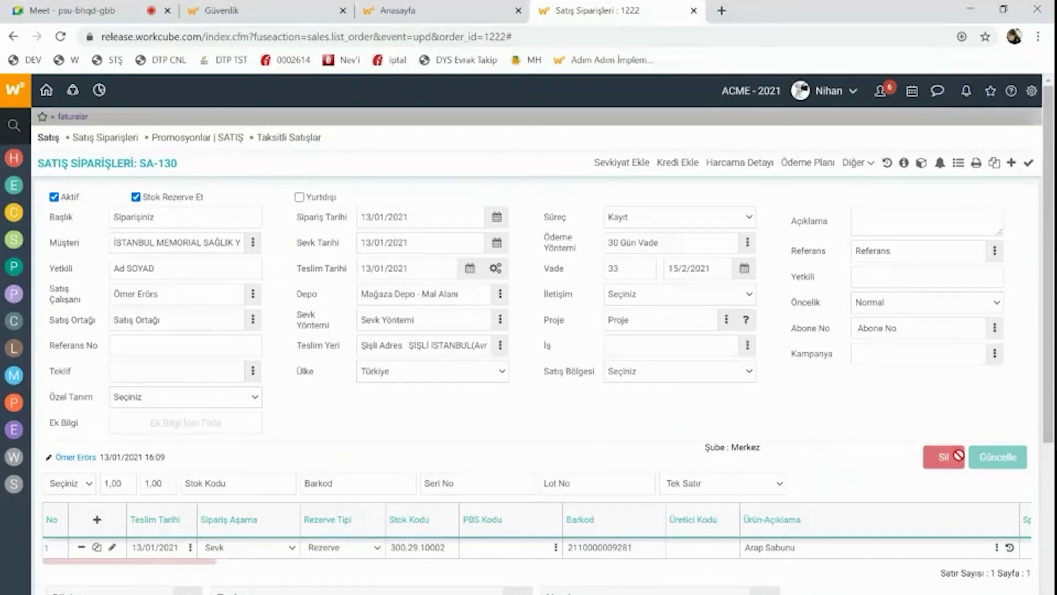
click(942, 454)
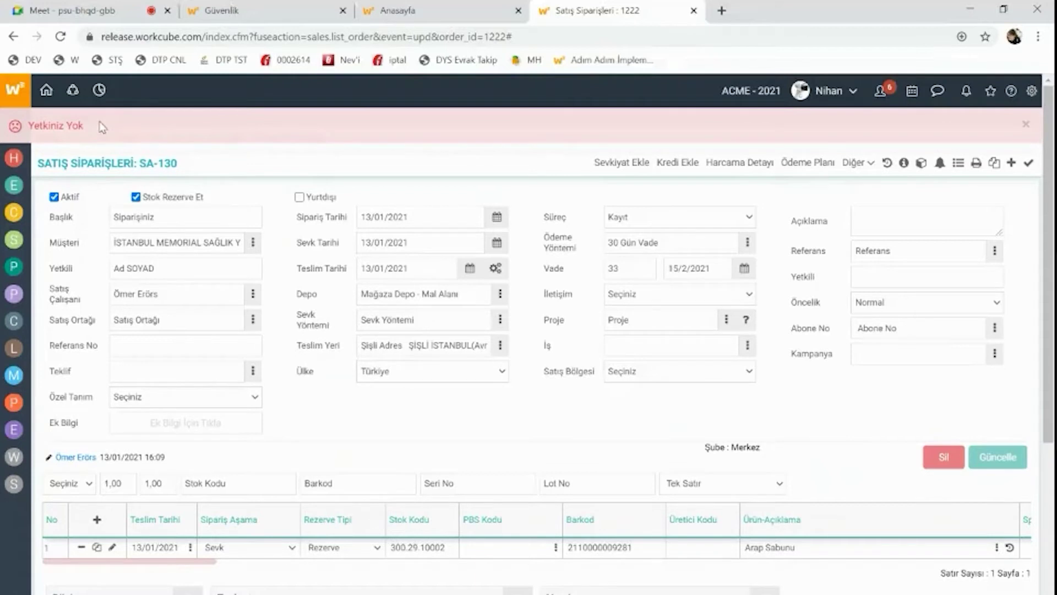
click(944, 457)
From the home page, open the system's Güvenlik settings and bring up the Yetki Grupları page
click(419, 10)
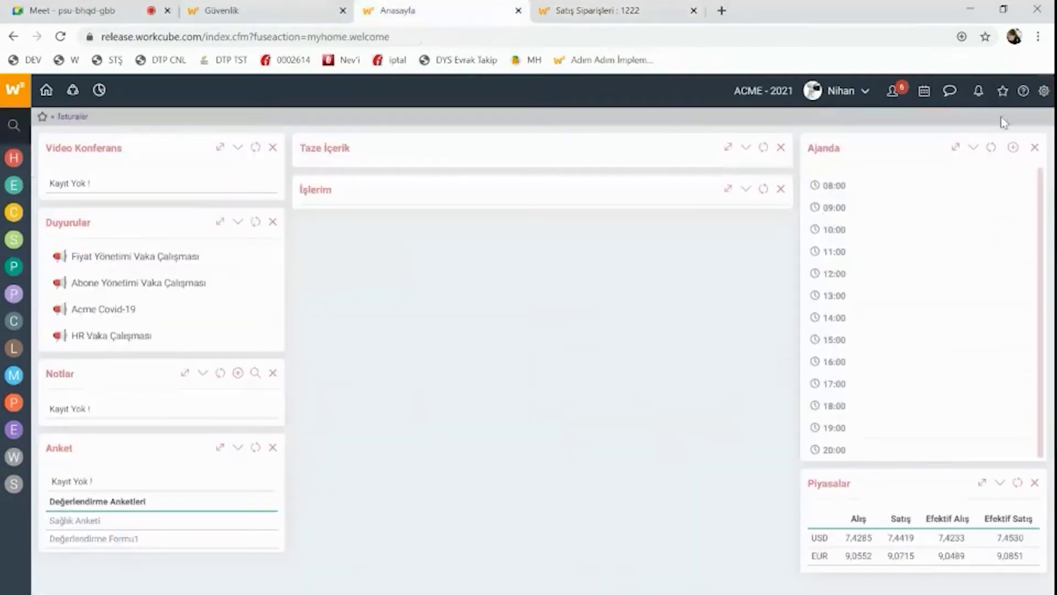
click(1043, 90)
click(1043, 128)
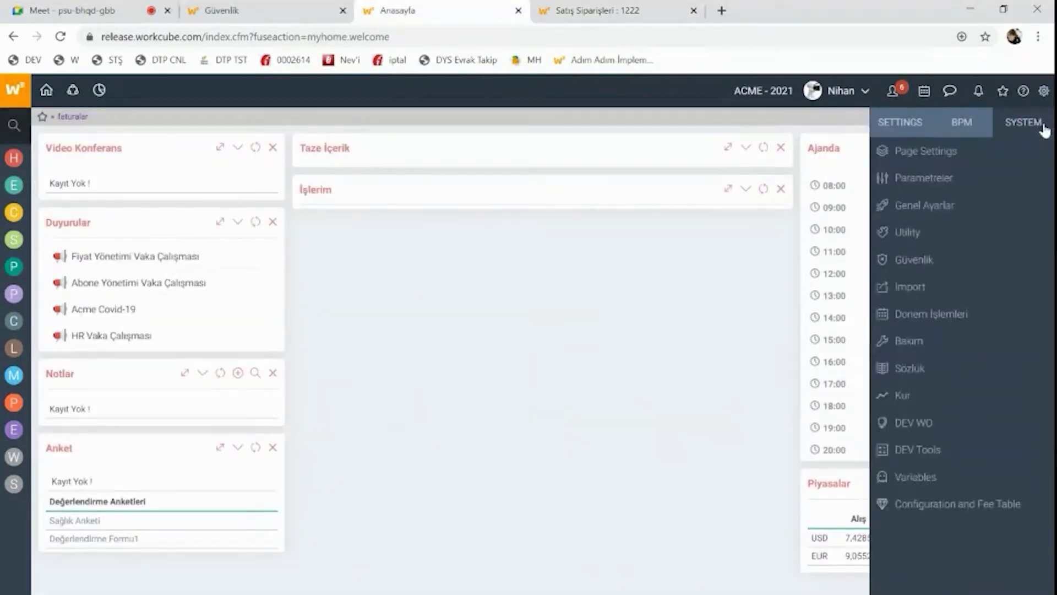
click(913, 259)
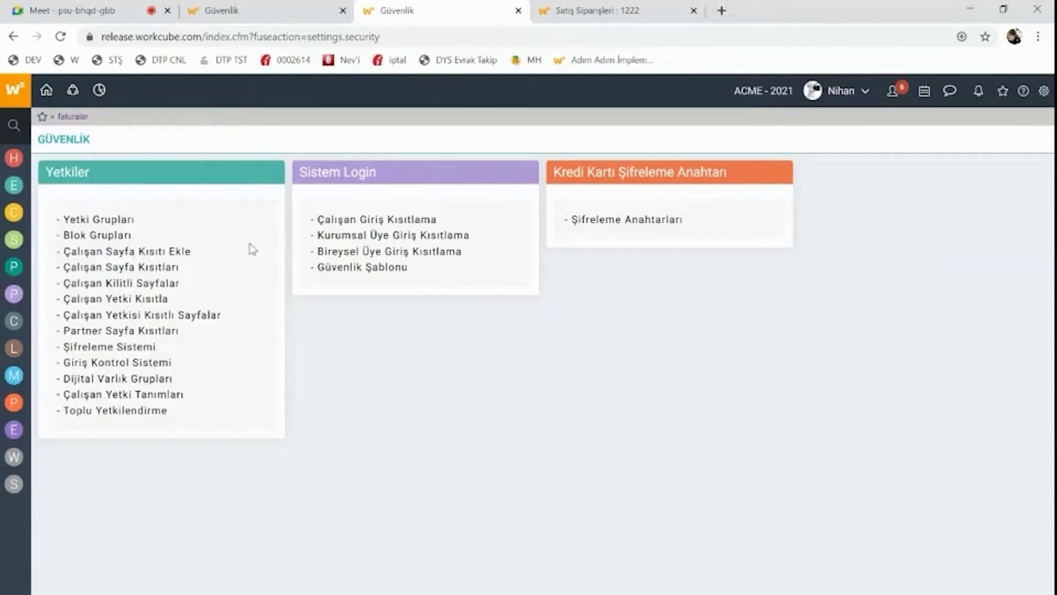
click(120, 221)
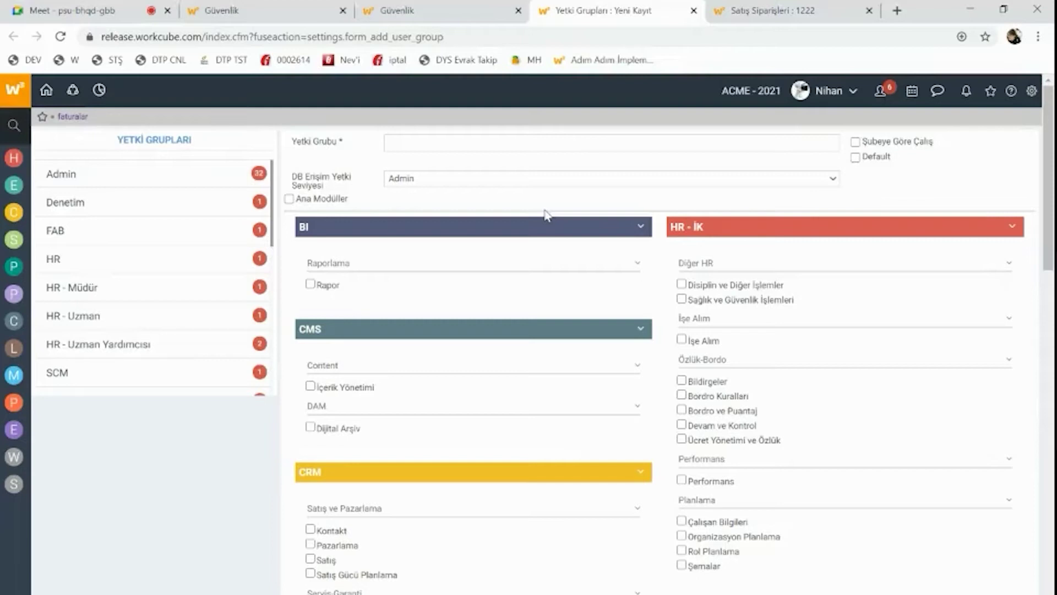
Search the navigation for "çalışan", open the Çalışanlar page and close the leftover browser tabs
mouse_move(14, 118)
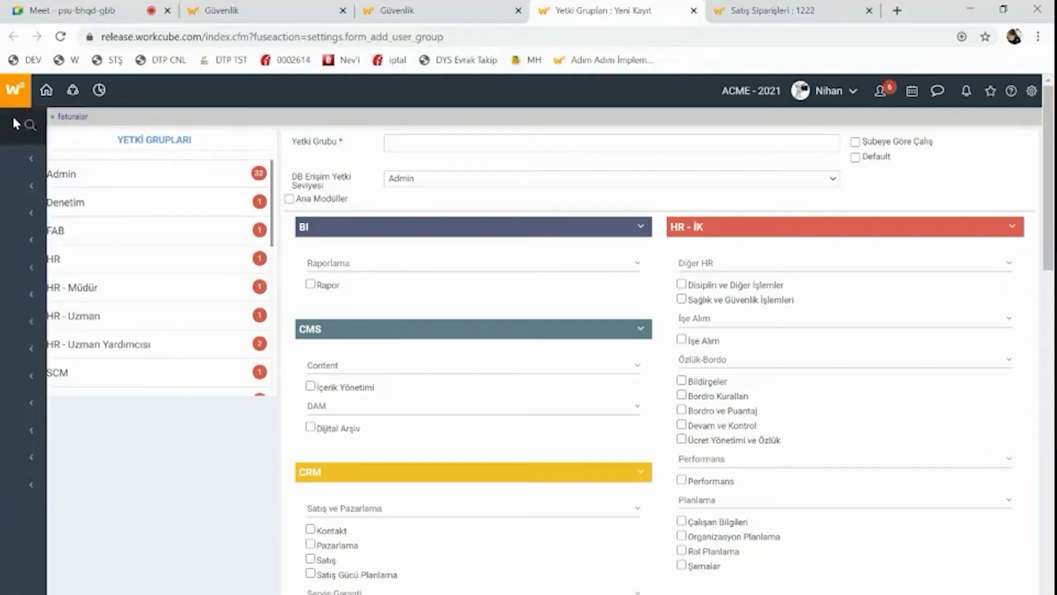
text(çalışan)
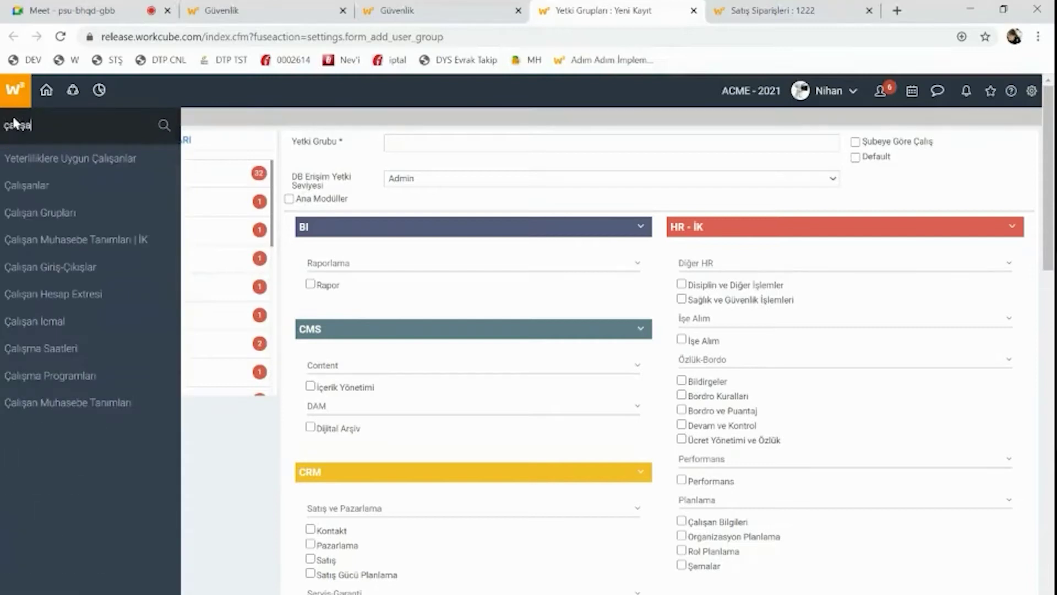
click(40, 186)
click(518, 11)
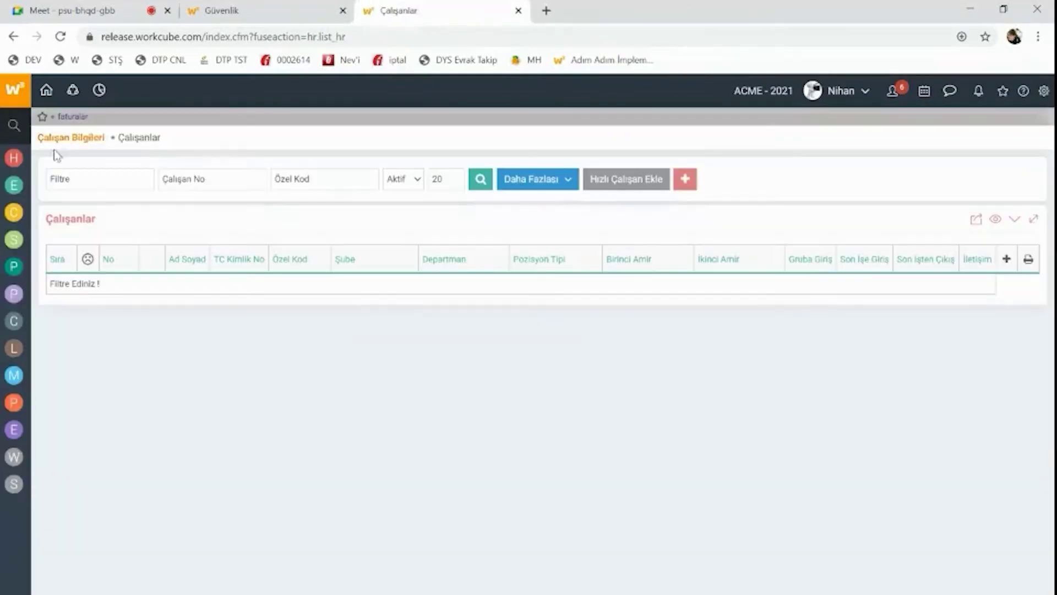
Filter the Çalışanlar list by the employee's first name
click(134, 176)
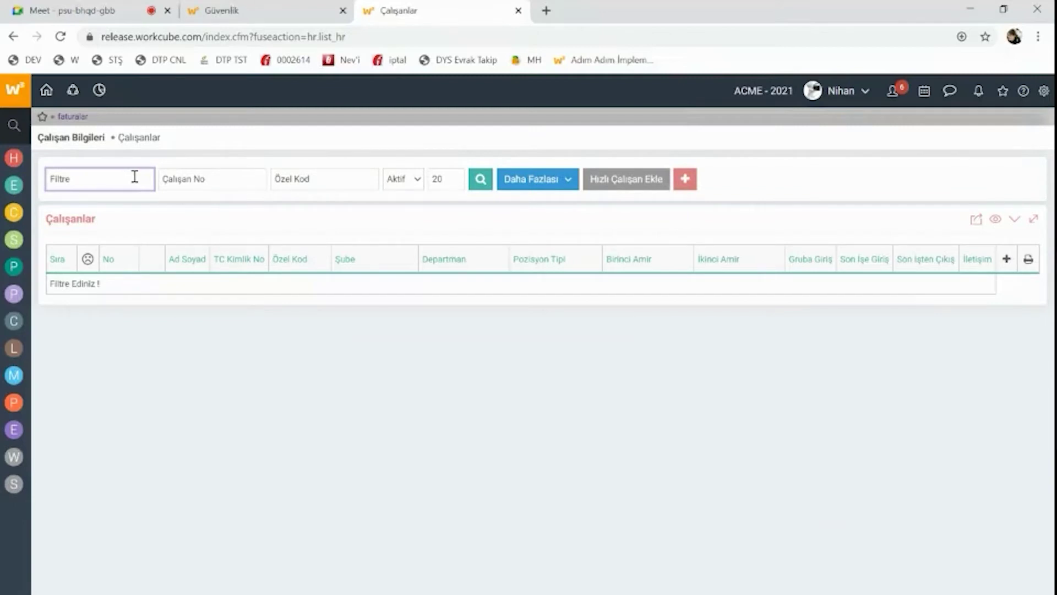
click(134, 176)
text(nihan)
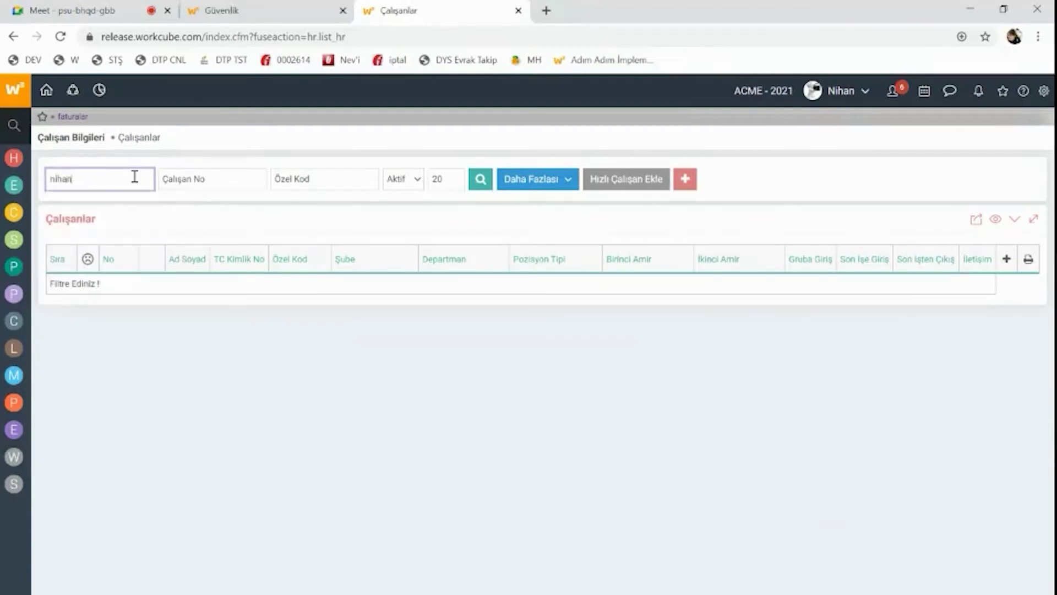
key(Return)
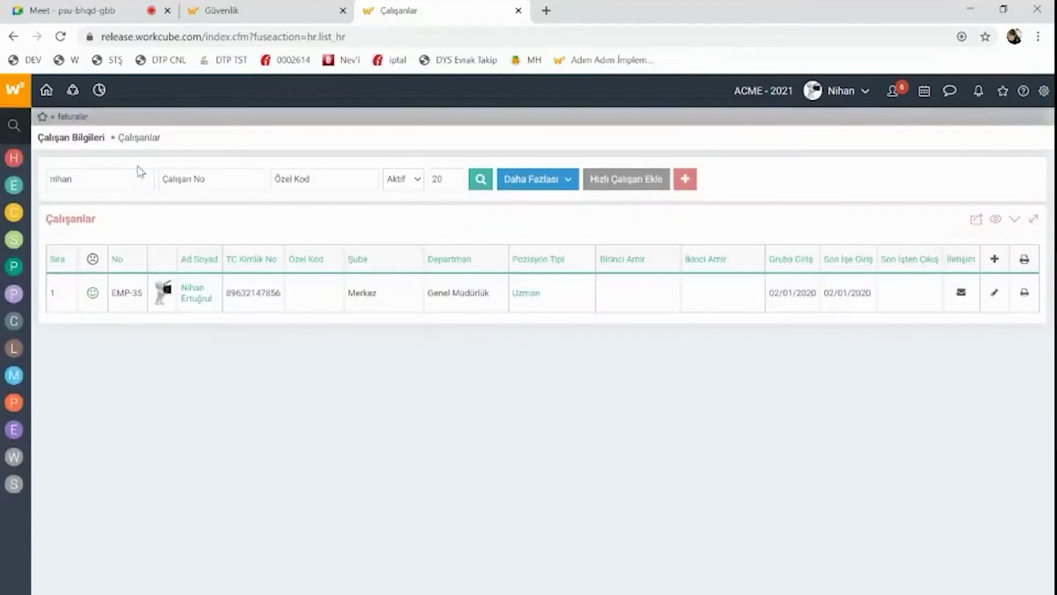
Open the employee's Uzman position and its Ayarlar window, and look through the Kullanıcı Grubu options without changing the selection
click(530, 295)
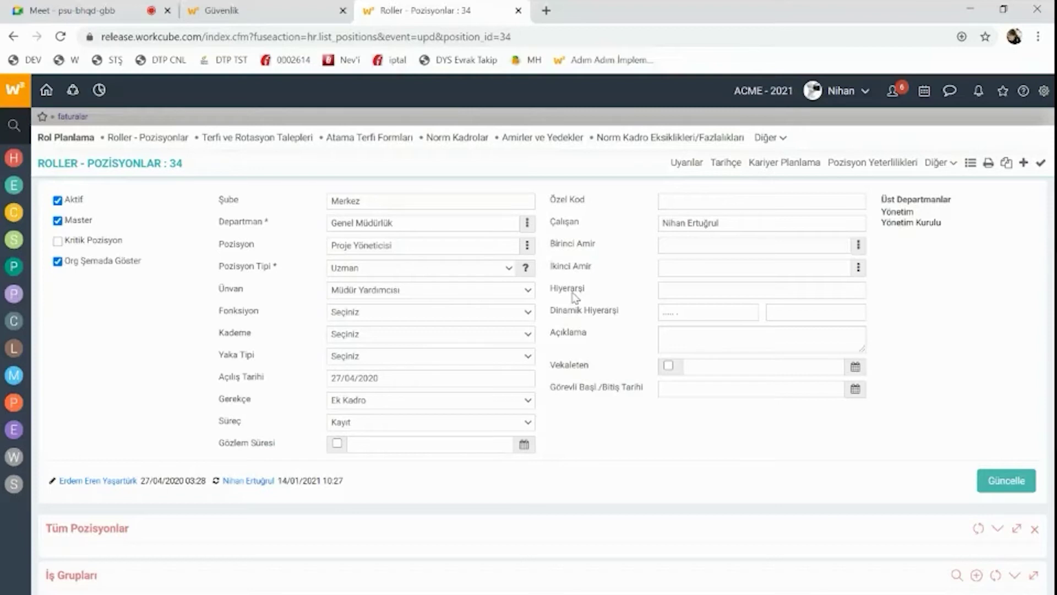
click(937, 162)
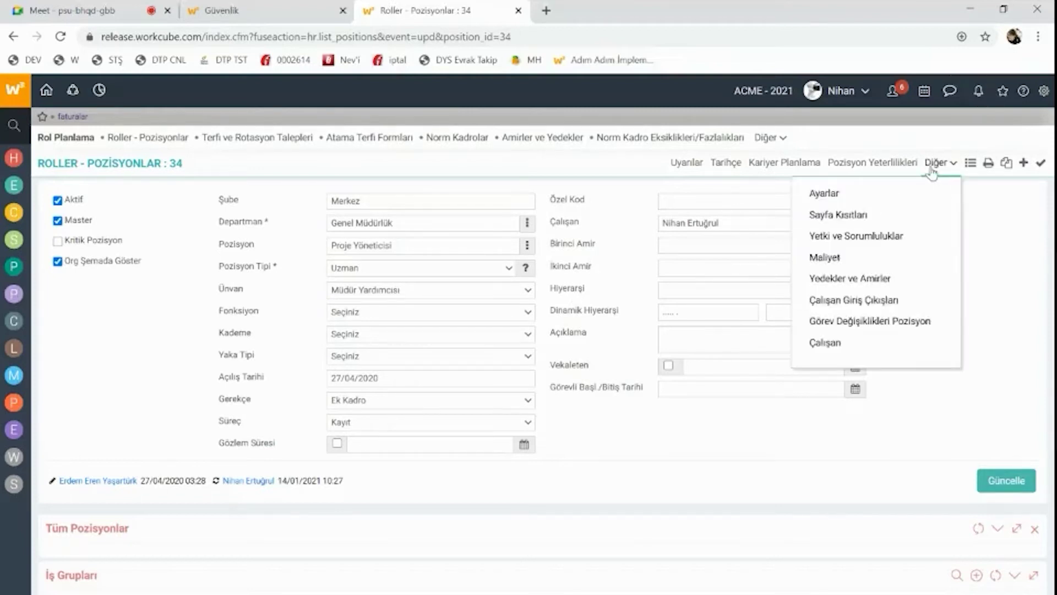
click(888, 195)
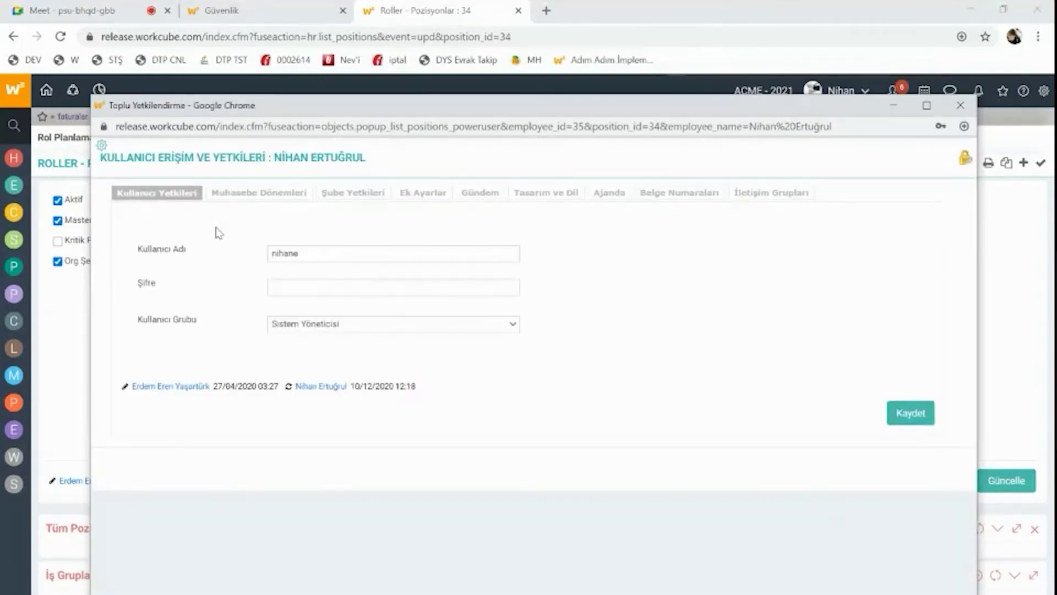
click(330, 324)
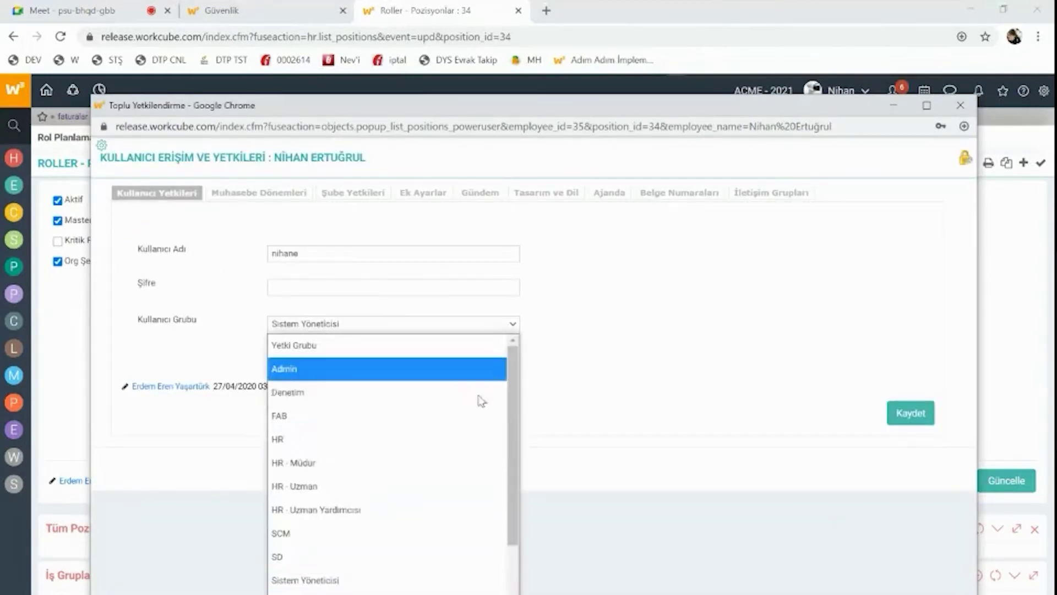
click(746, 351)
Review the employee's Muhasebe Dönemleri, and under Şube Yetkileri expand the depots of ACME's Merkez branch
click(257, 195)
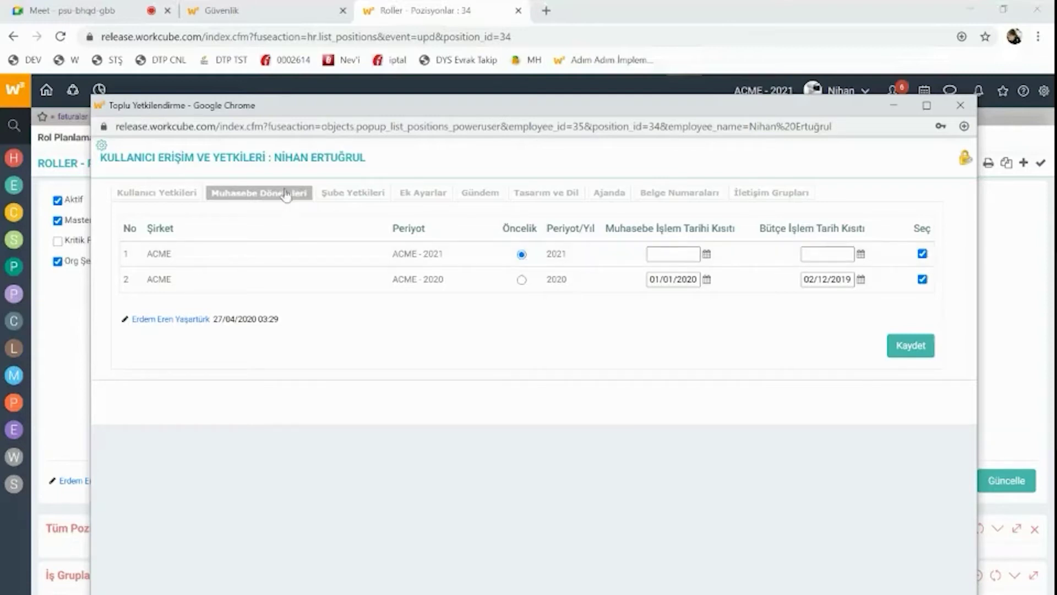
double_click(339, 202)
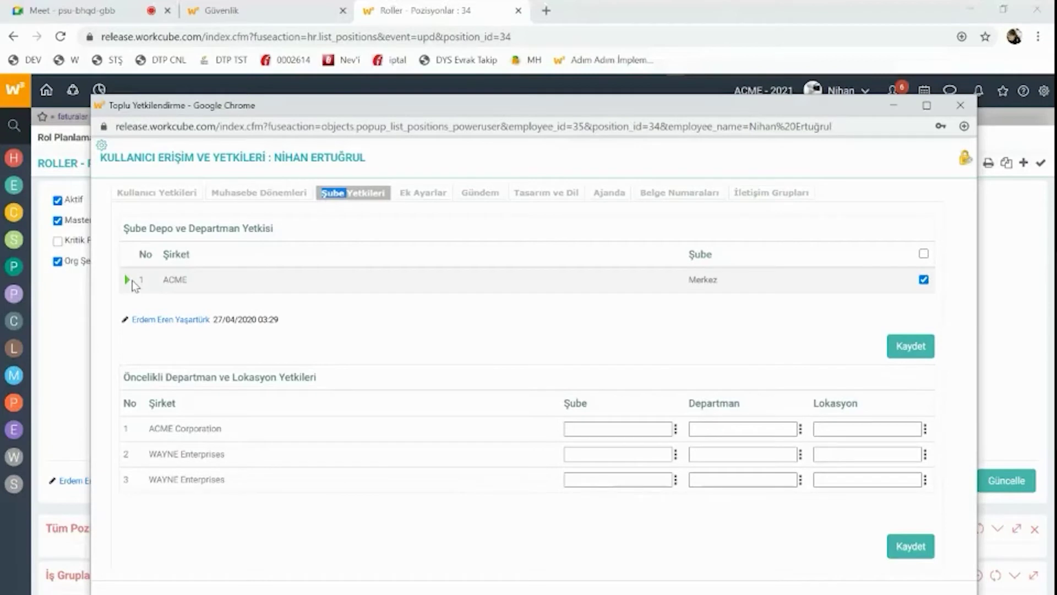
click(132, 280)
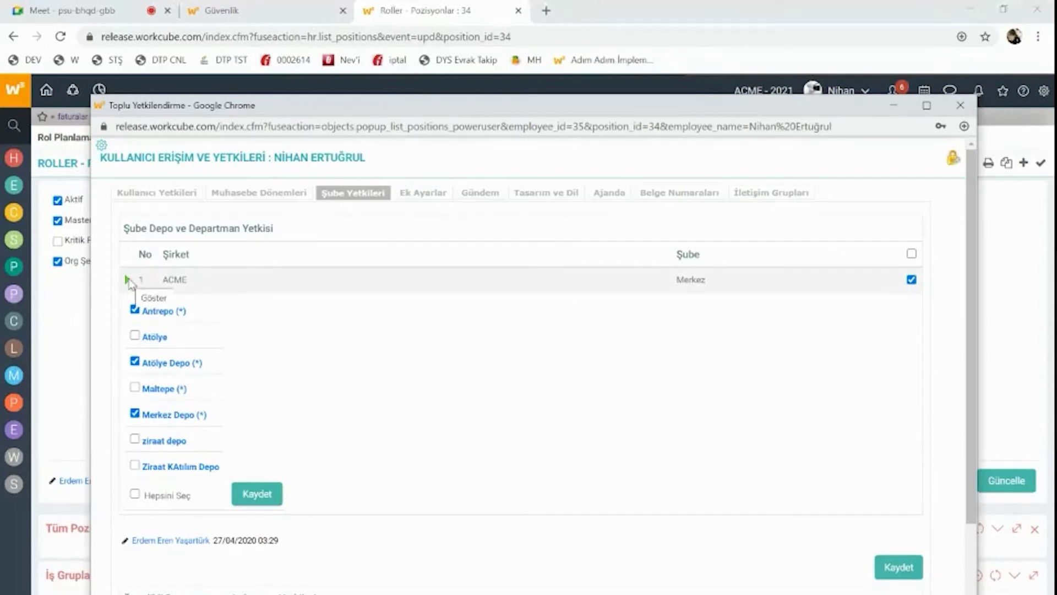
click(130, 281)
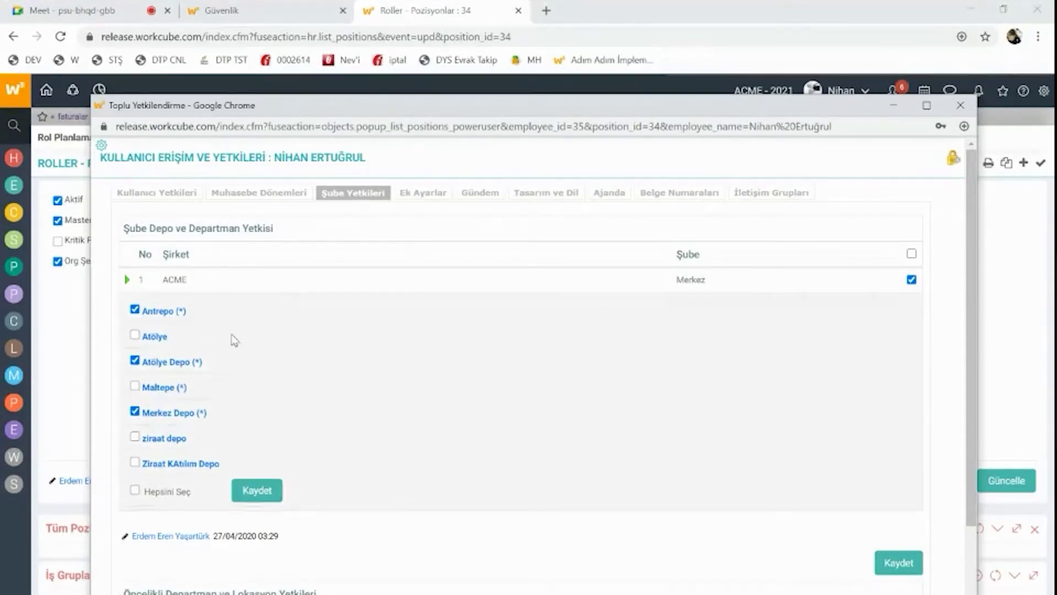
Review the employee's Ek Ayarlar restrictions, such as the basket discount and price options, and close the permissions window
click(425, 194)
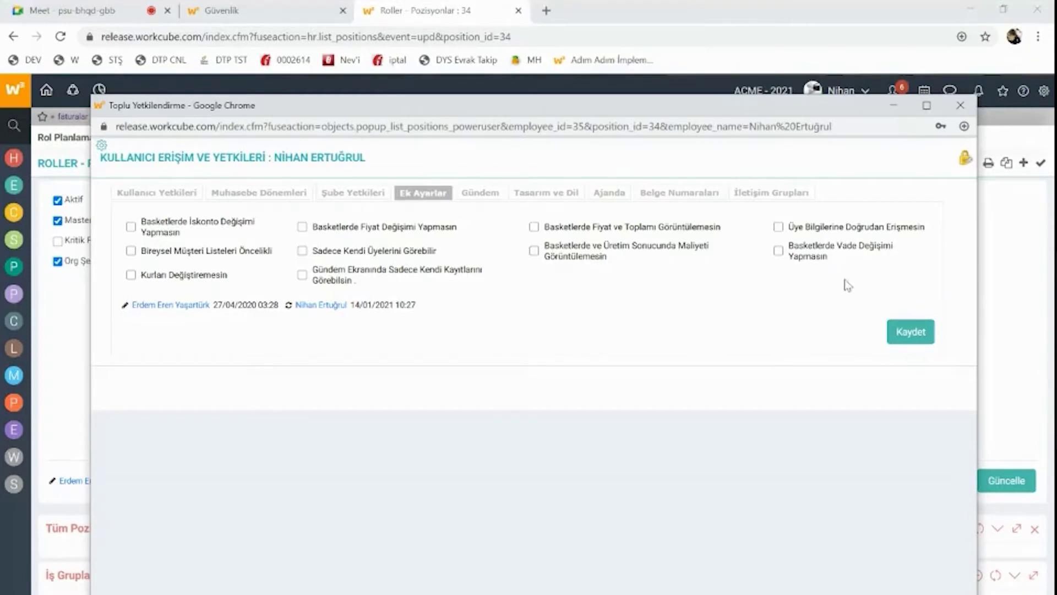
drag(607, 257, 165, 221)
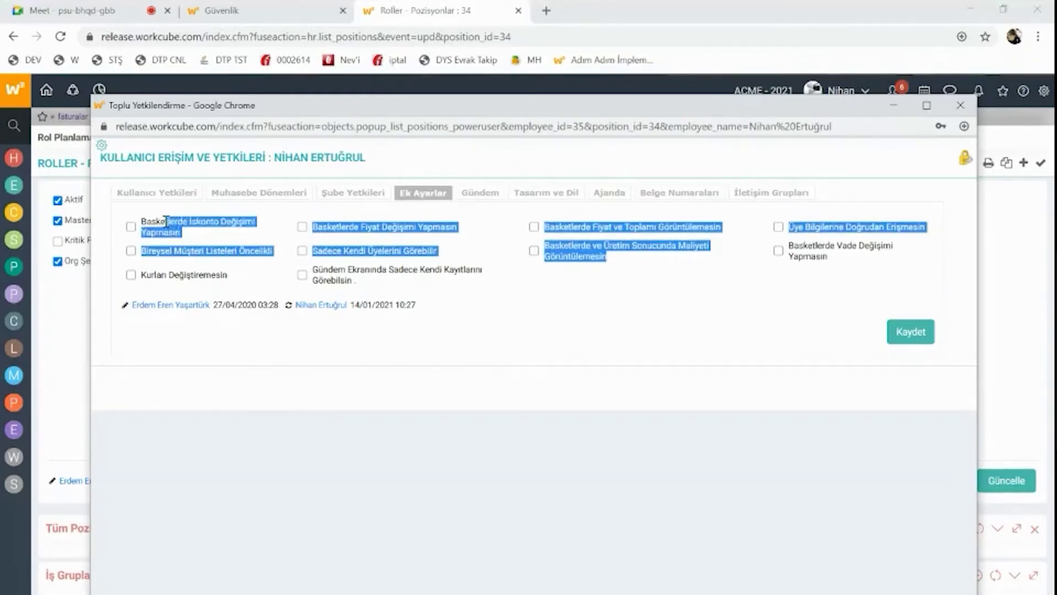
click(392, 277)
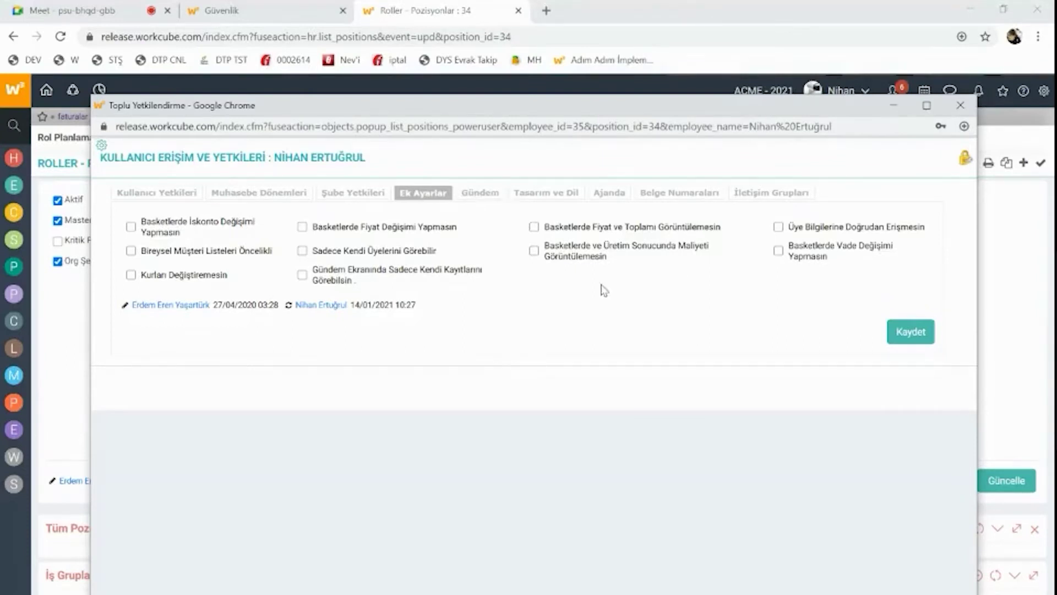
click(960, 106)
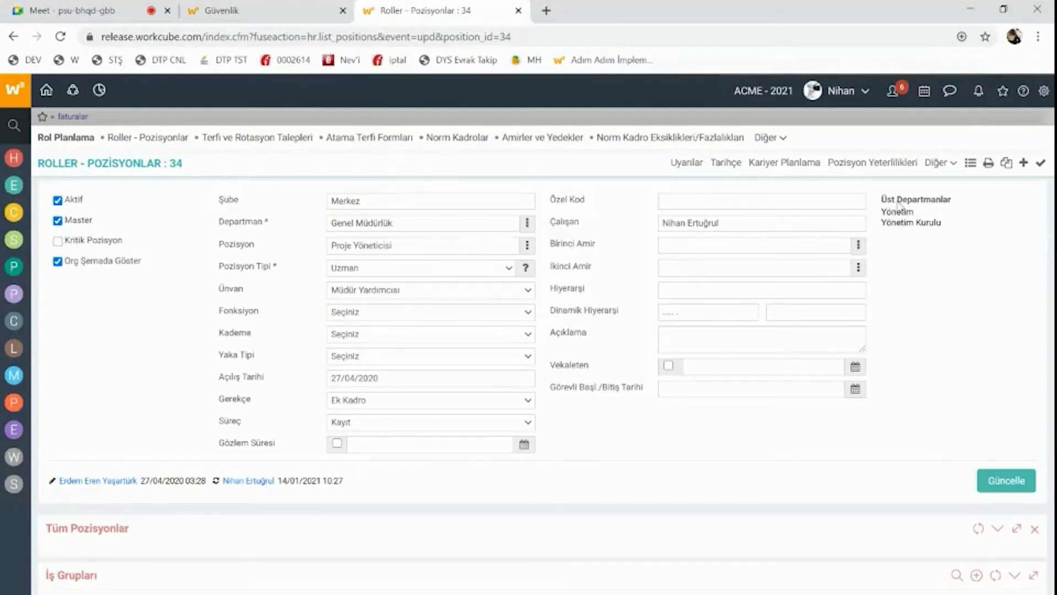
Reopen the position's Ayarlar window to view the Kullanıcı Yetkileri once more, and close it
click(936, 163)
click(899, 194)
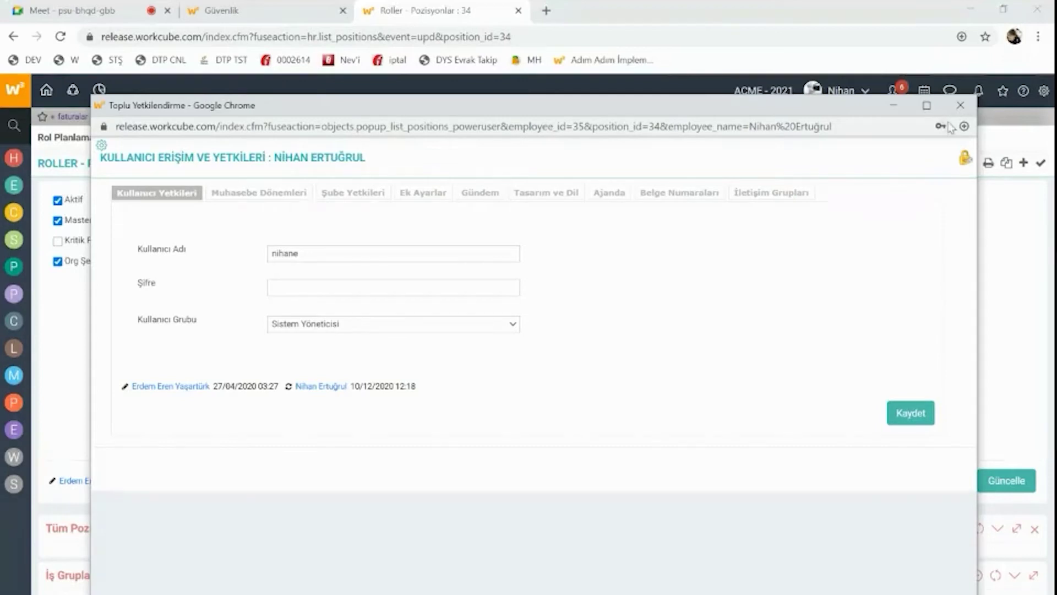
click(960, 105)
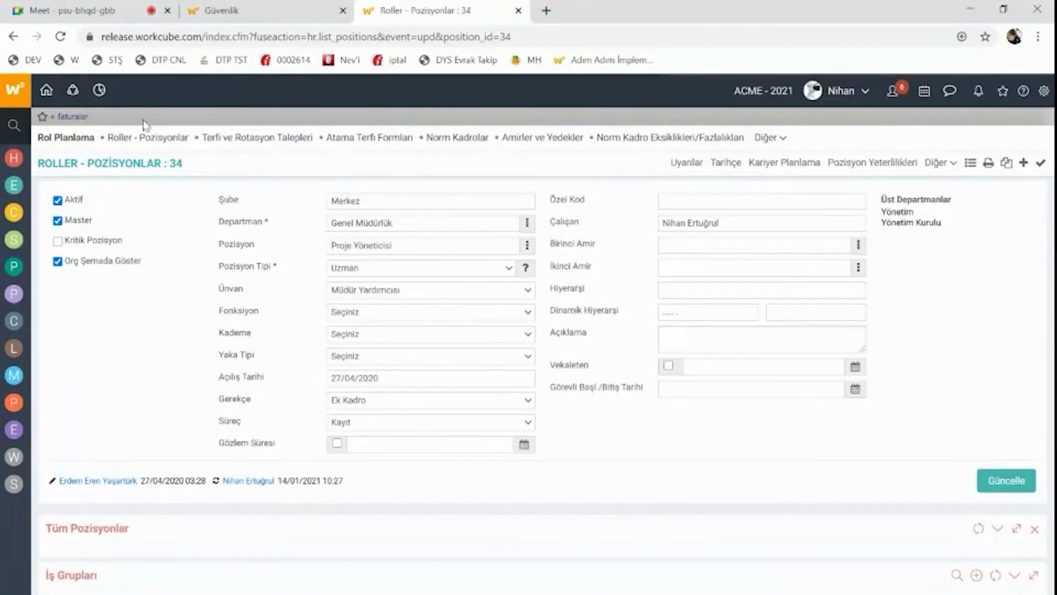
Open the BPM Süreçler page in a new tab and list the ACME processes without a filter text
click(1043, 90)
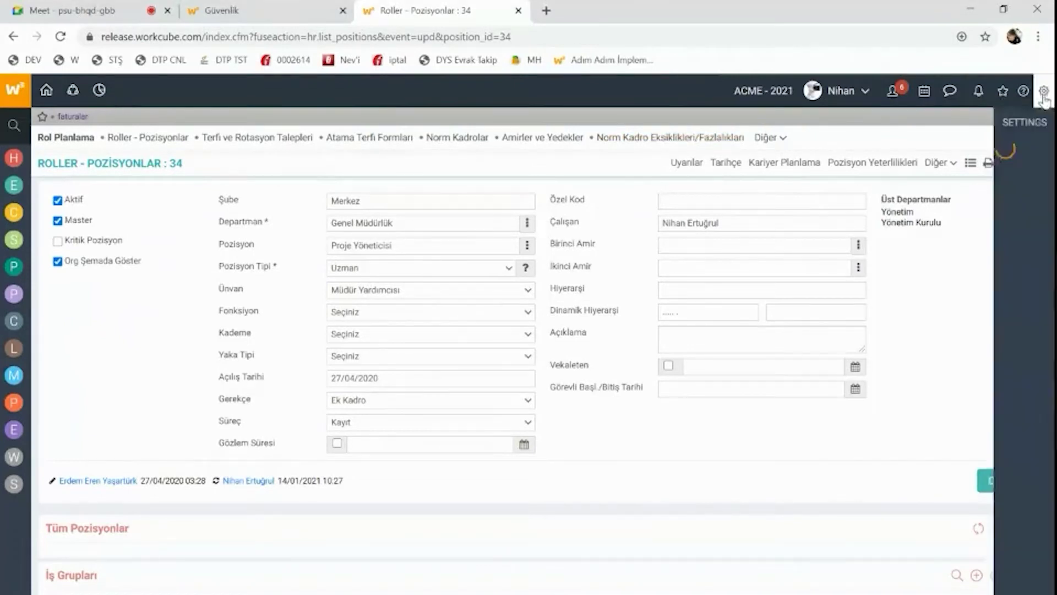
click(967, 125)
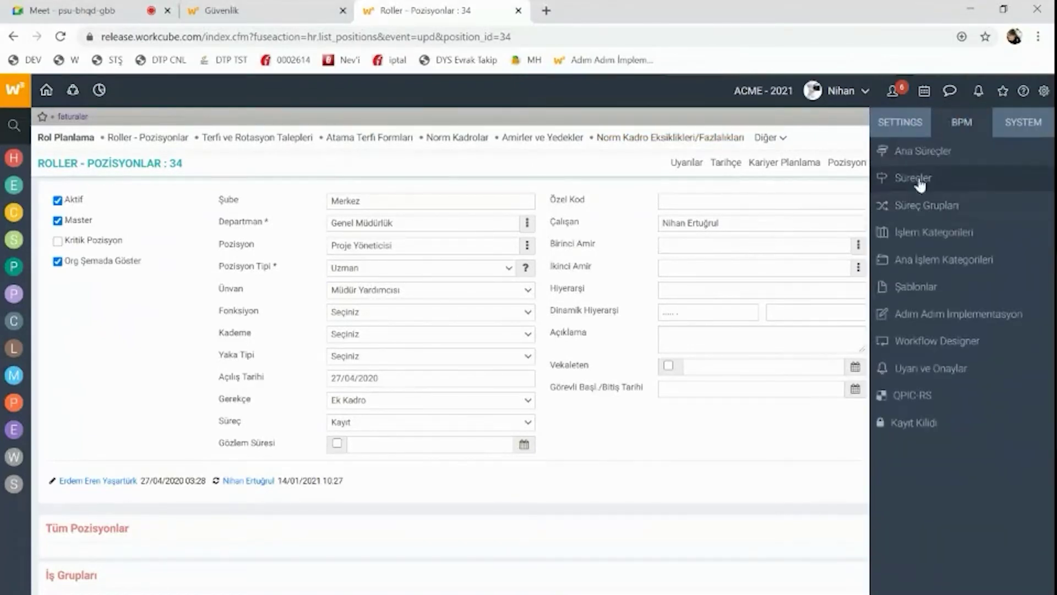
ctrl+click(900, 179)
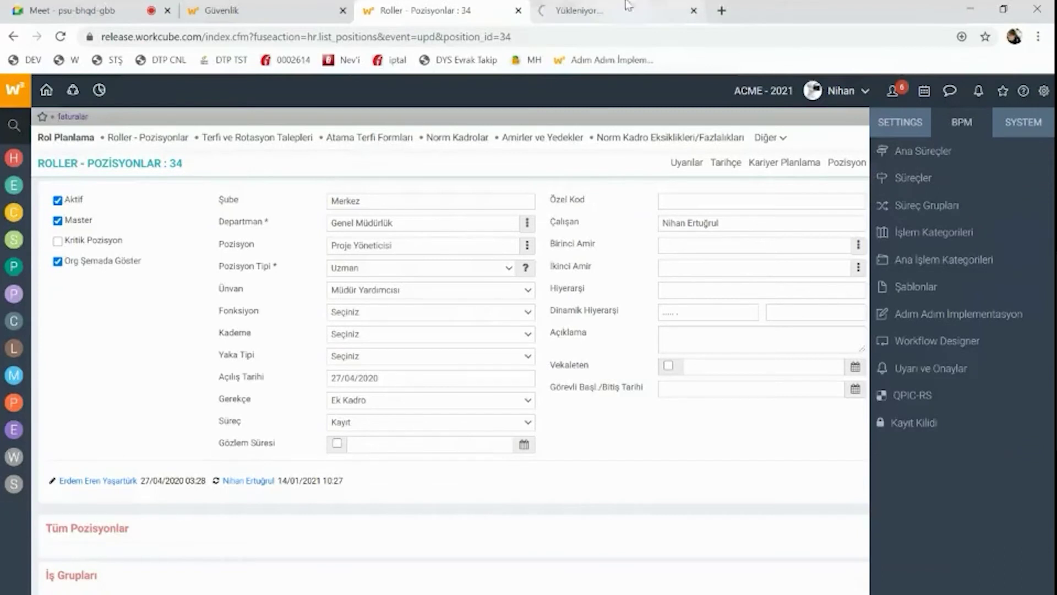
key(ctrl+Tab)
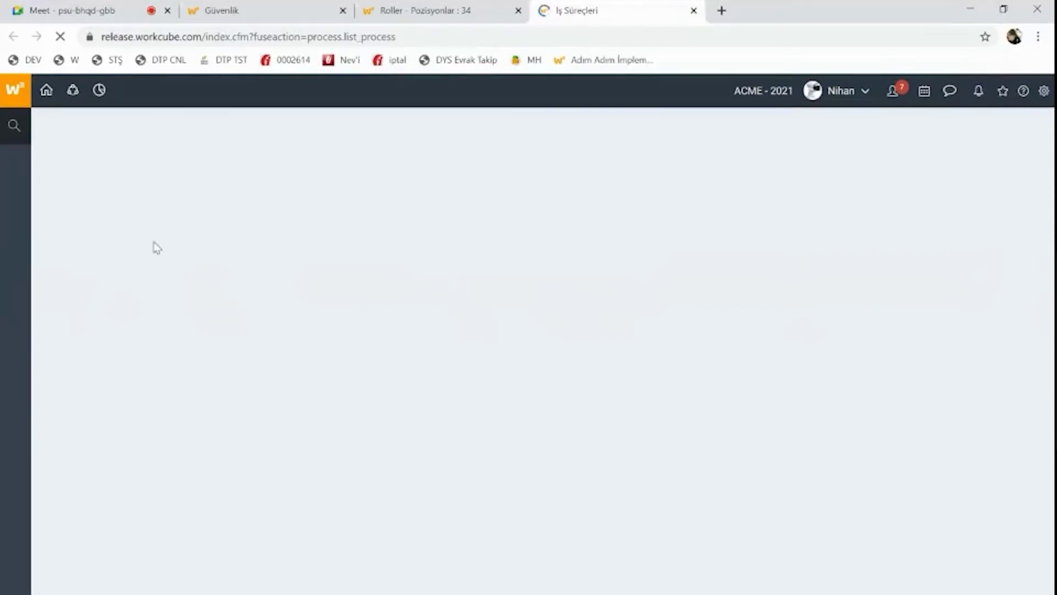
click(136, 158)
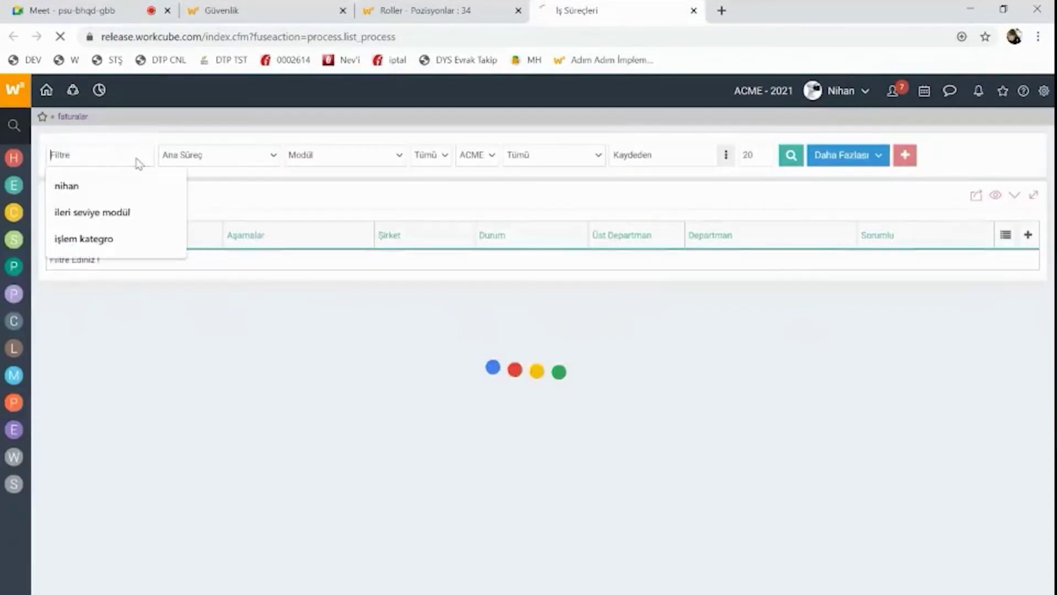
click(162, 238)
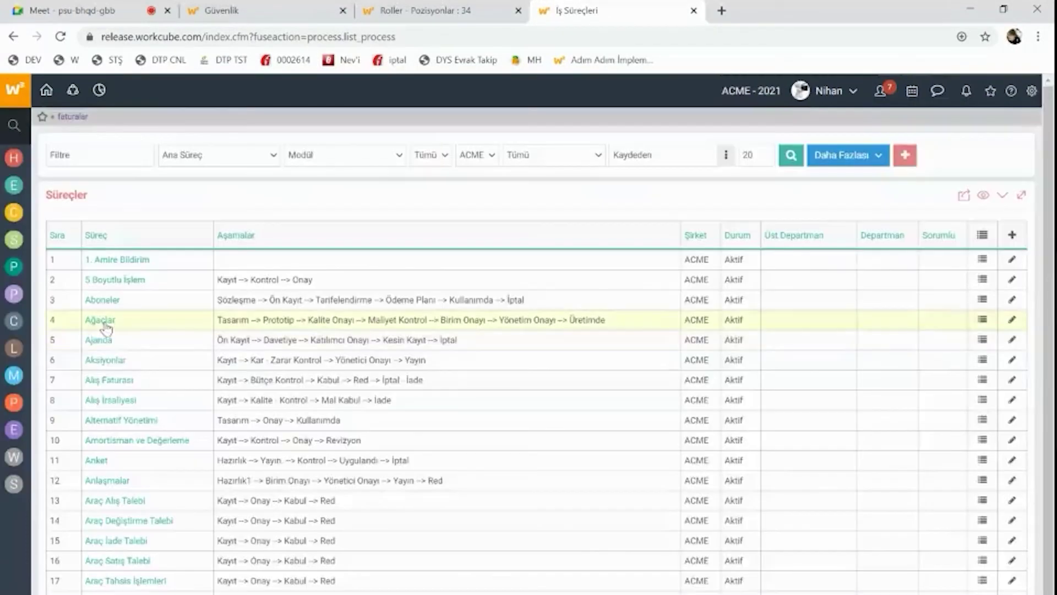
Open the Davetiye stage of the Ajanda process and examine the authorized positions in its Maker - Checker Blokları
click(104, 343)
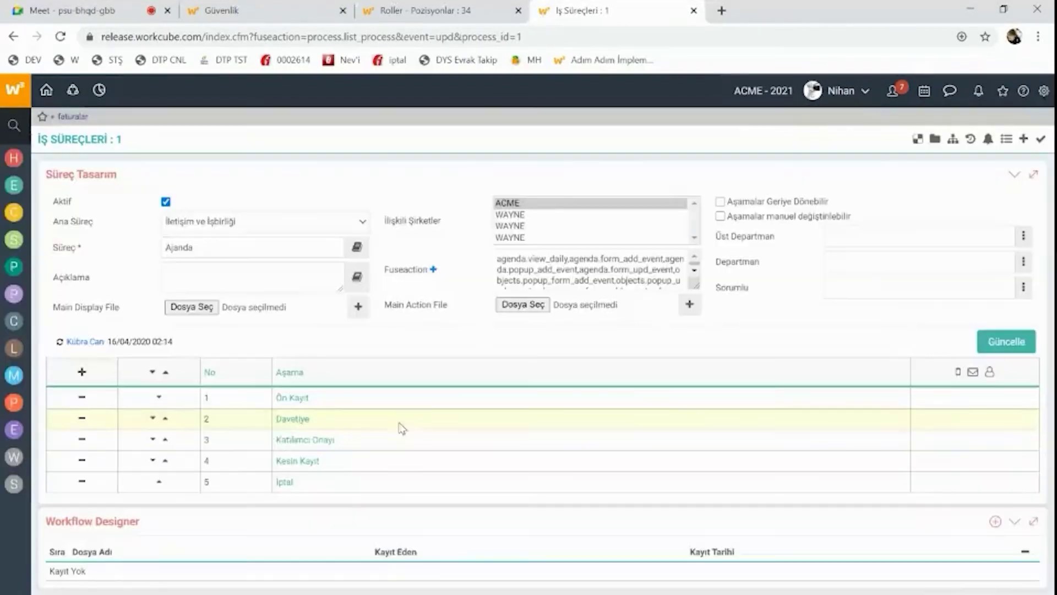
click(293, 422)
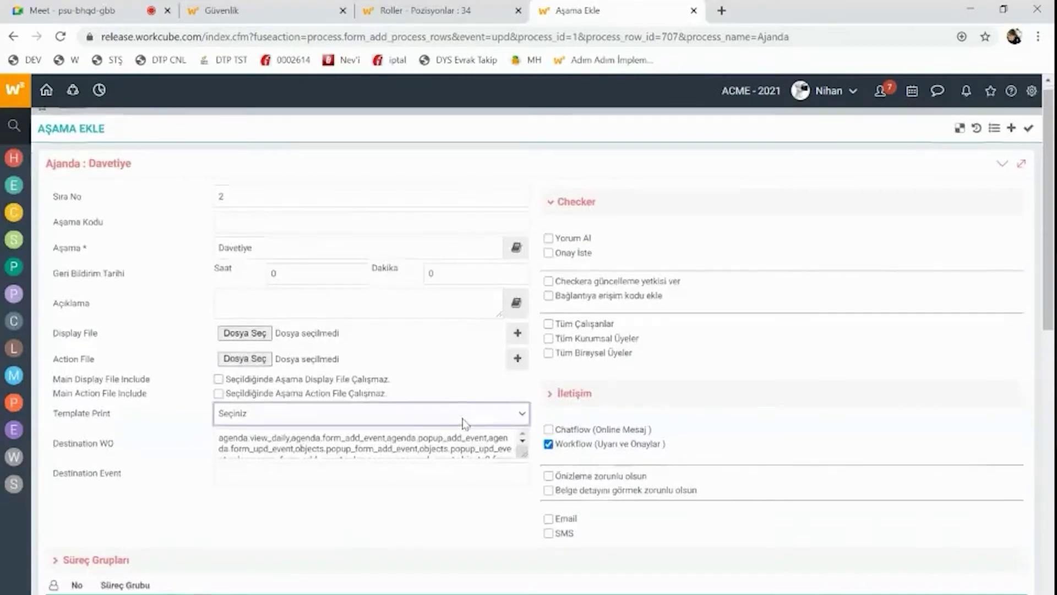
scroll(464, 423, down, 10)
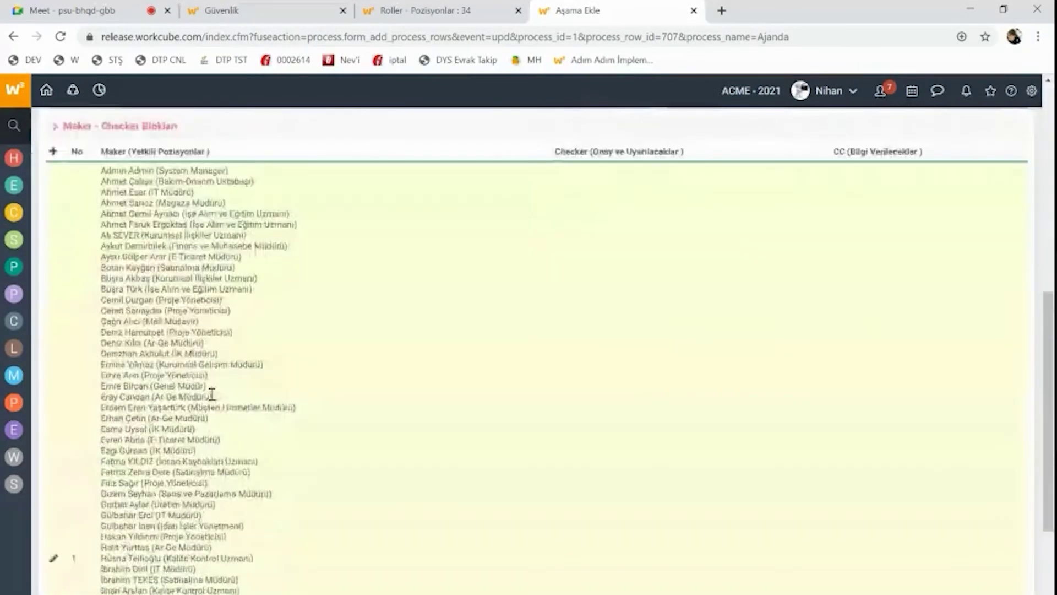
scroll(211, 394, down, 5)
scroll(212, 394, up, 15)
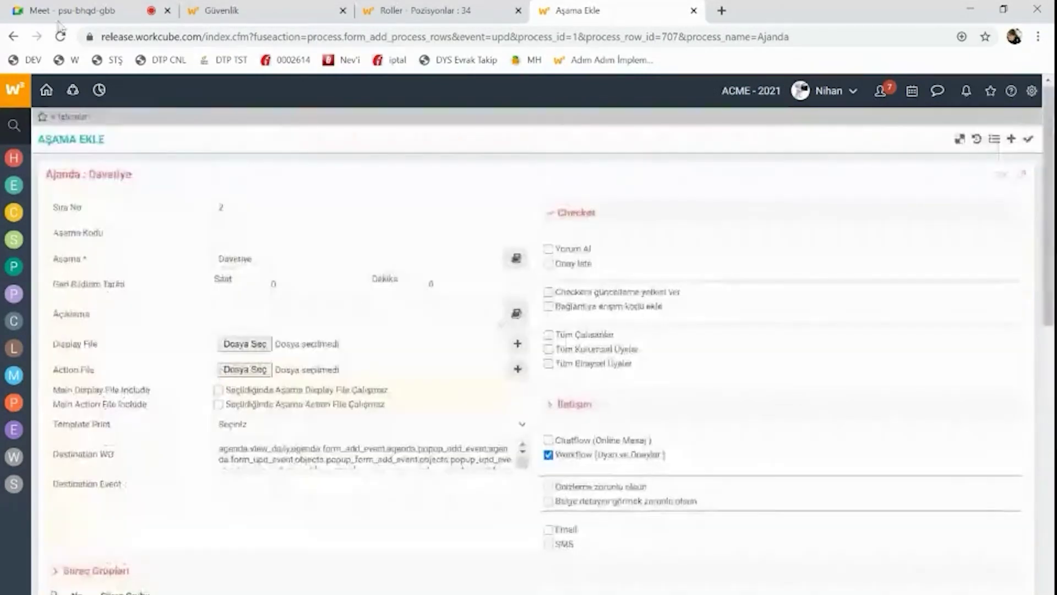
Return to the Süreçler page, reload it and list the ACME processes again without a filter text
click(13, 37)
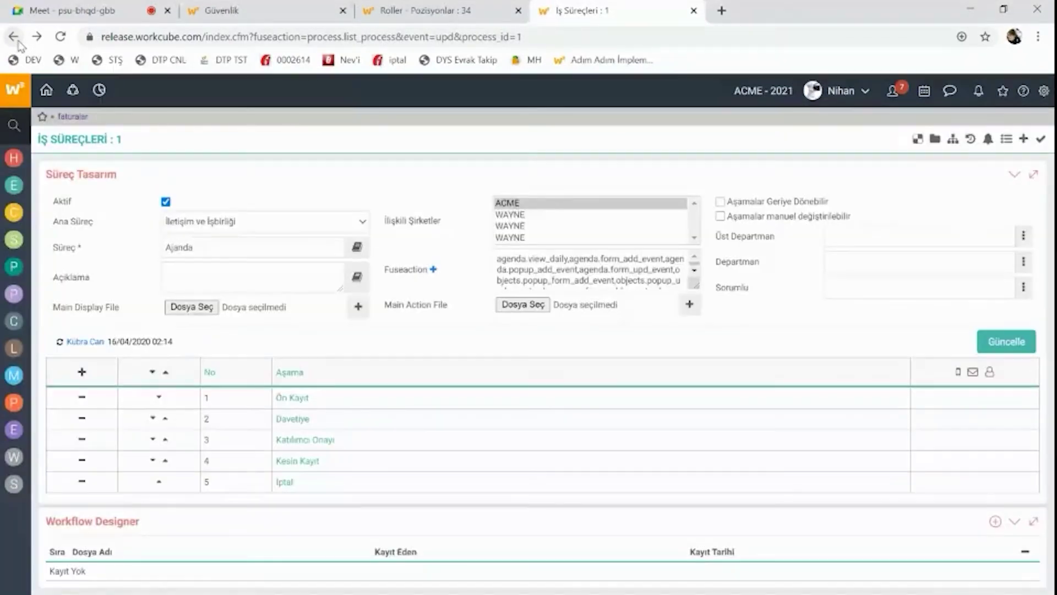
click(13, 37)
click(318, 36)
key(Return)
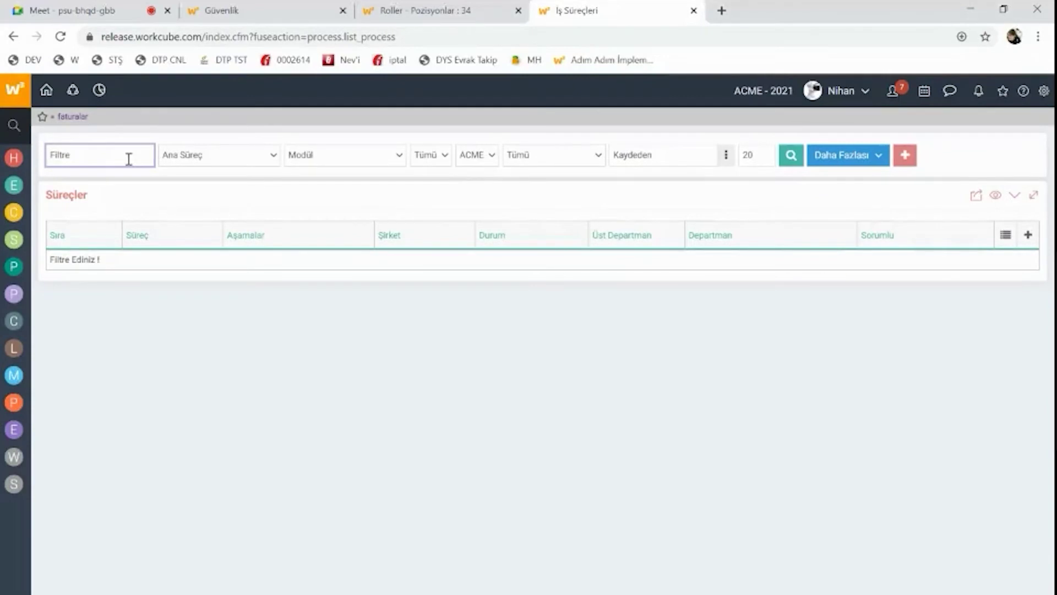
click(792, 156)
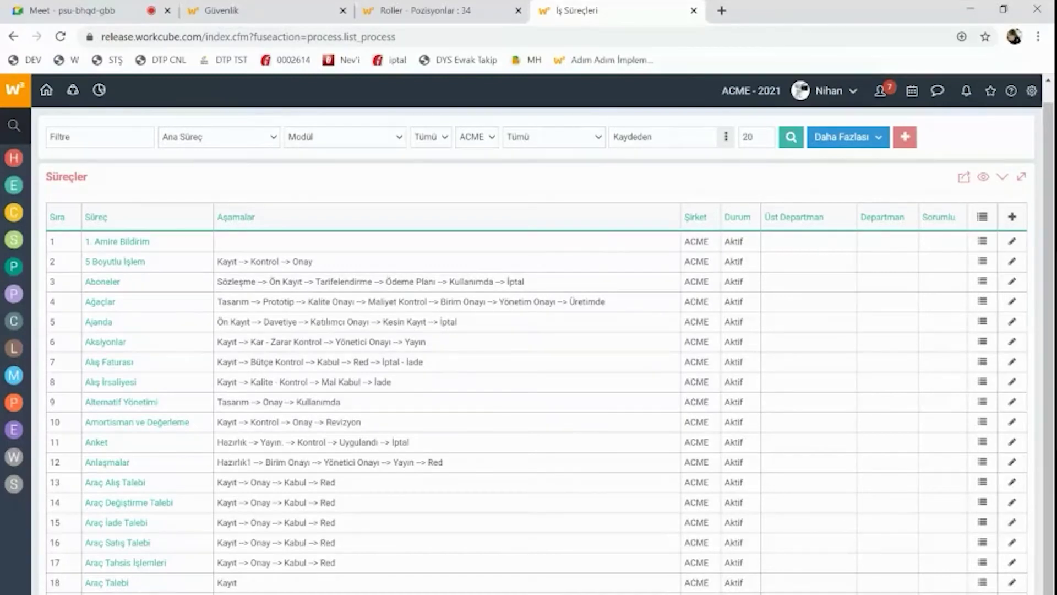
Open the system's Utility page and, from its İş Süreçleri group, the Süreçler Toplu Yetki page
click(1032, 92)
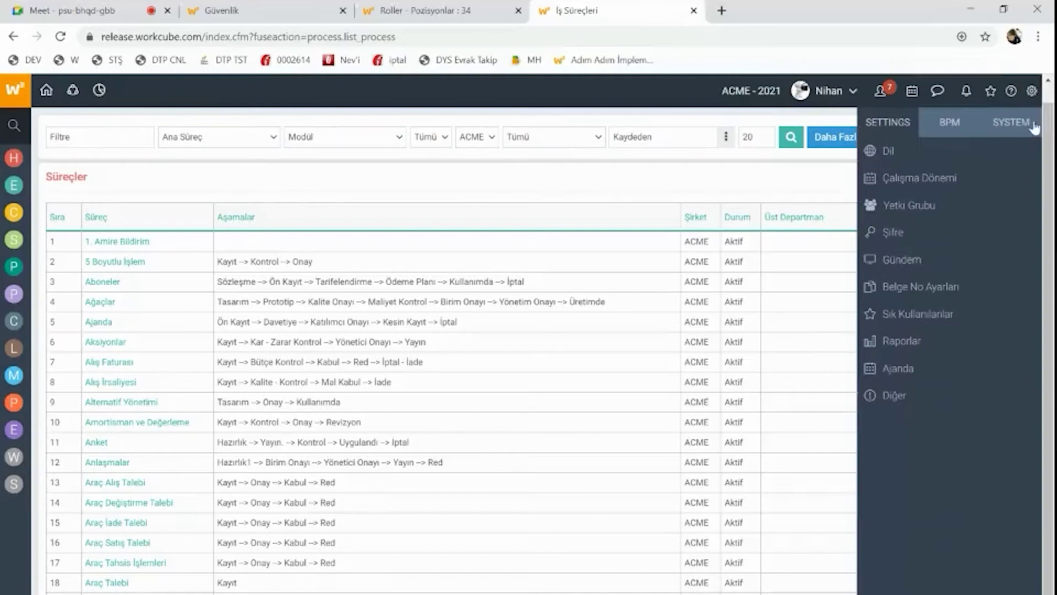
click(1019, 127)
click(894, 260)
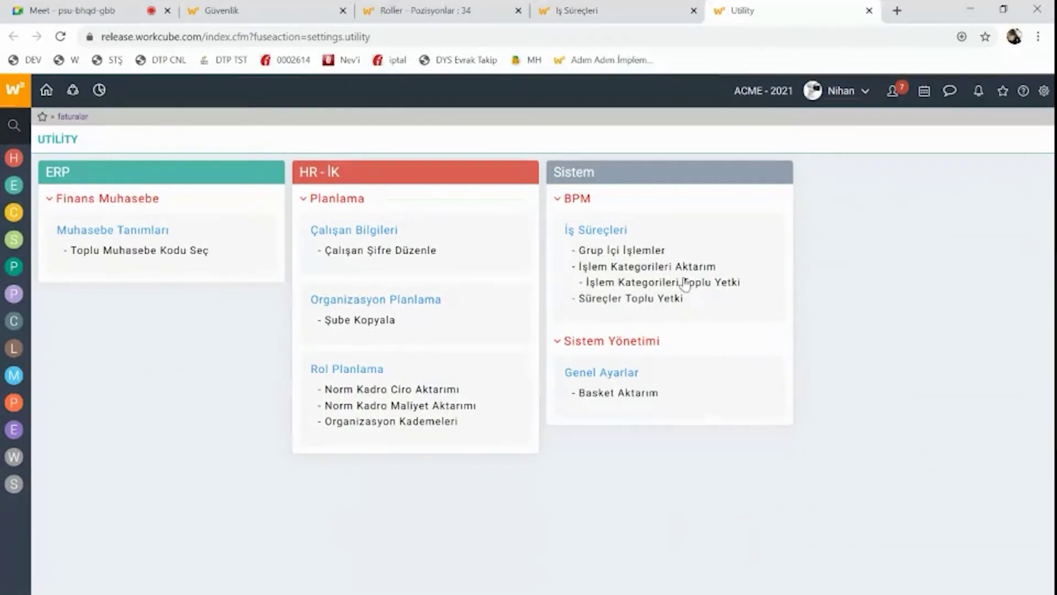
click(653, 302)
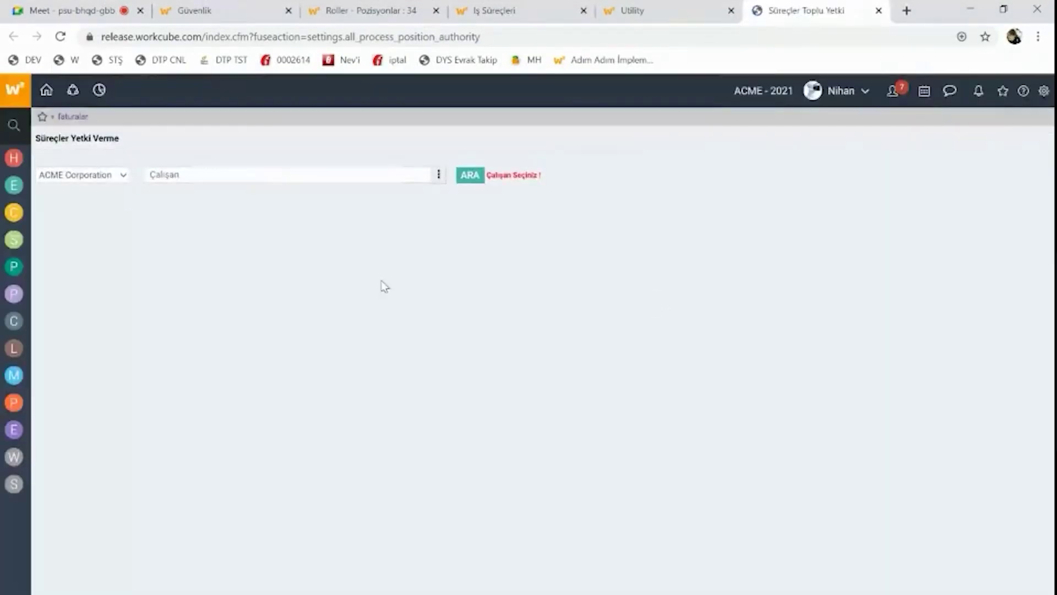
Find the employee by first name, select them for ACME Corporation and list their process stage authorizations
click(439, 175)
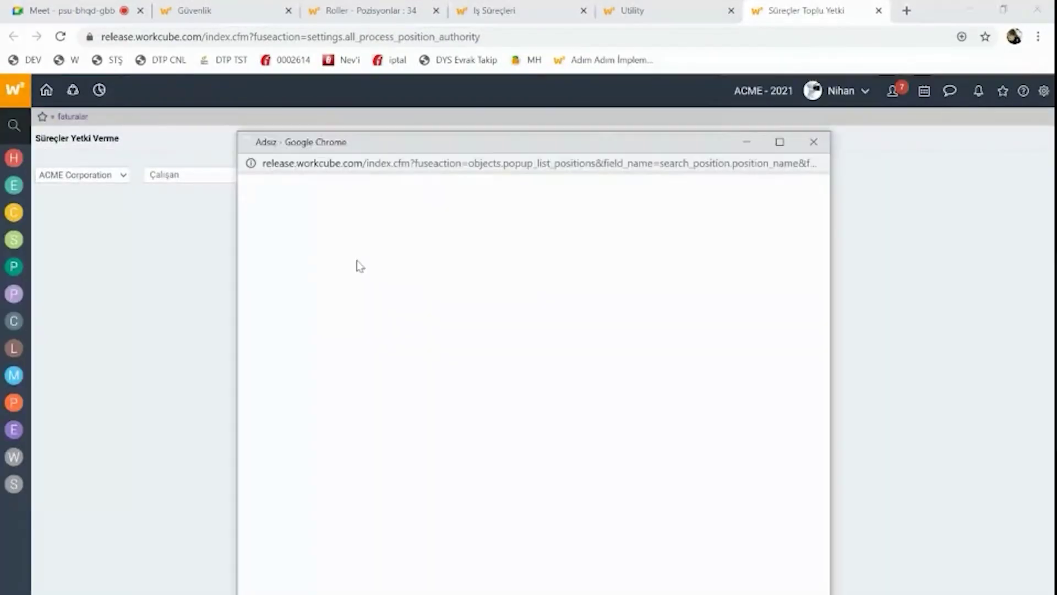
click(325, 216)
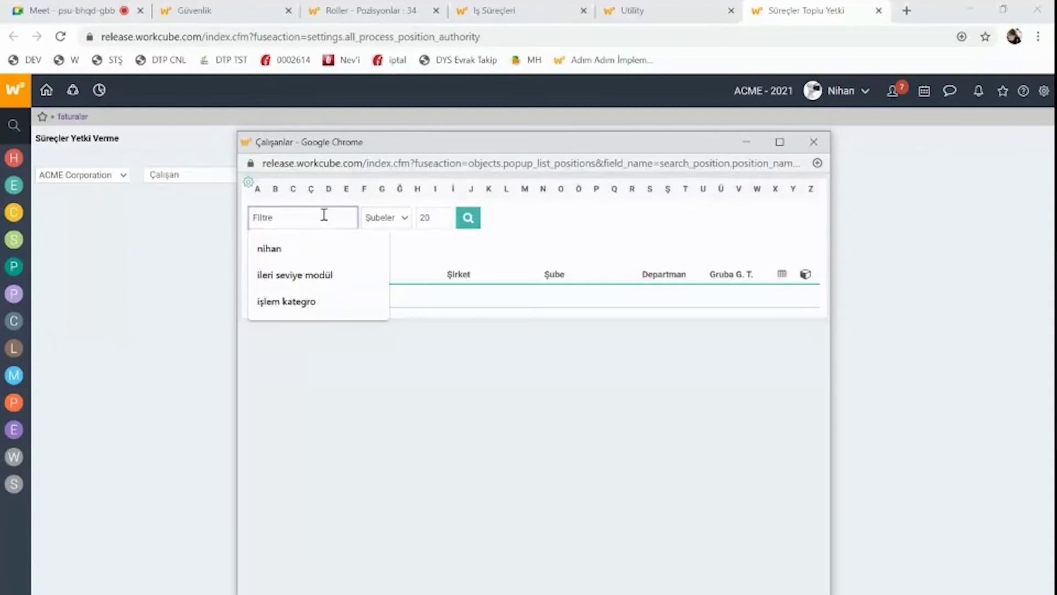
text(nihaasn)
key(BackSpace)
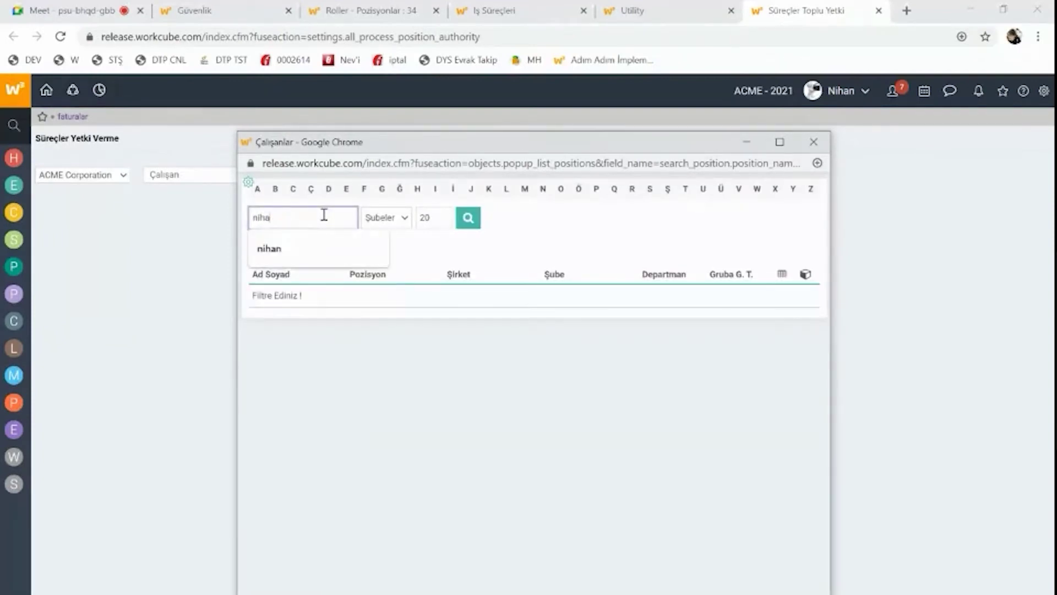
text(n)
key(Return)
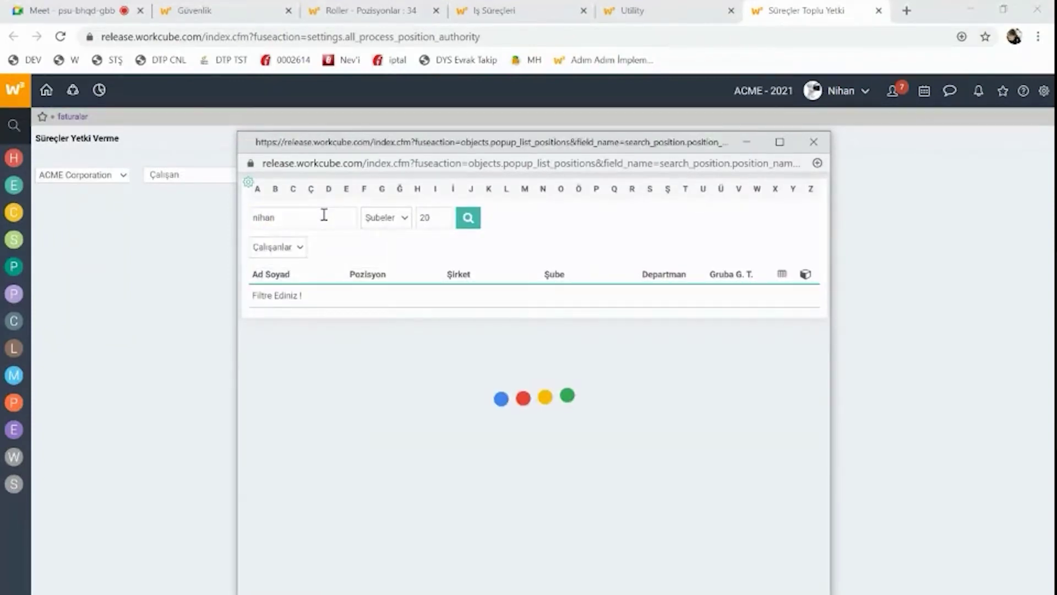
click(290, 300)
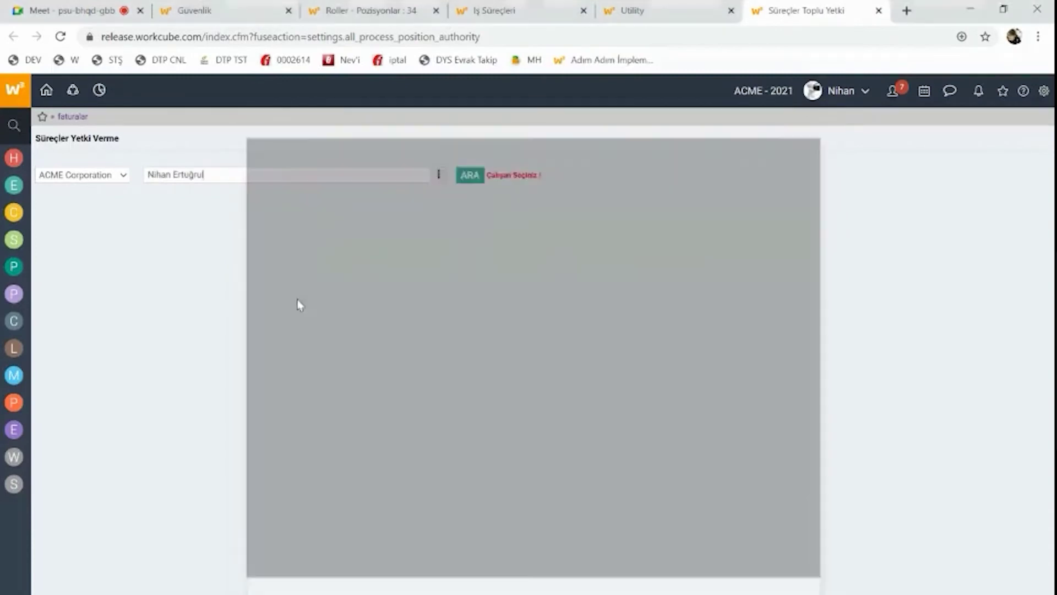
click(469, 177)
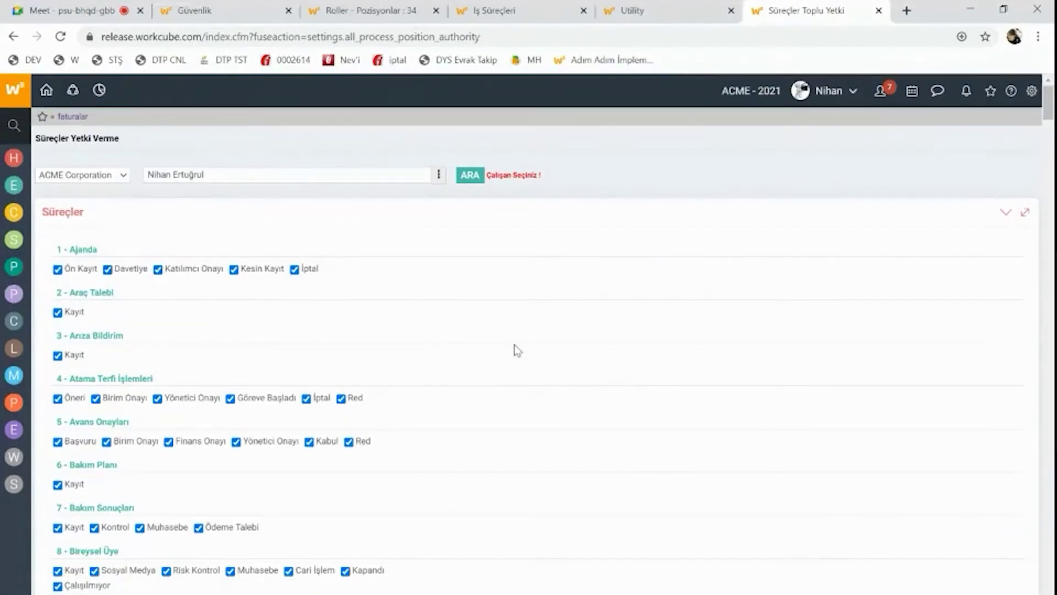
Grant the employee the Onay stage of the Gelen E-Fatura process, and withdraw it again
scroll(517, 347, down, 1)
scroll(521, 347, down, 20)
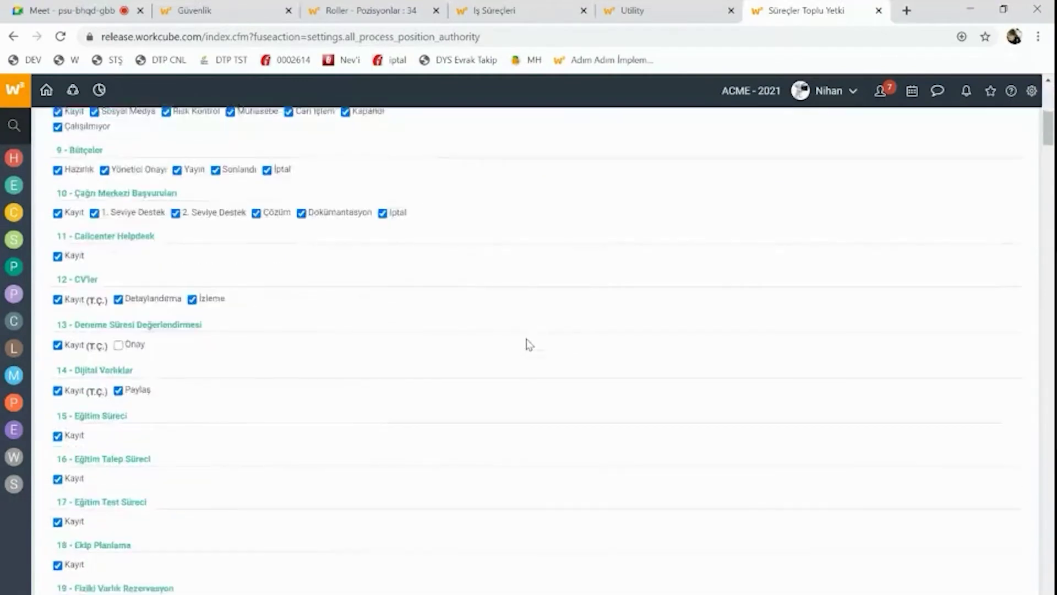
scroll(532, 340, down, 20)
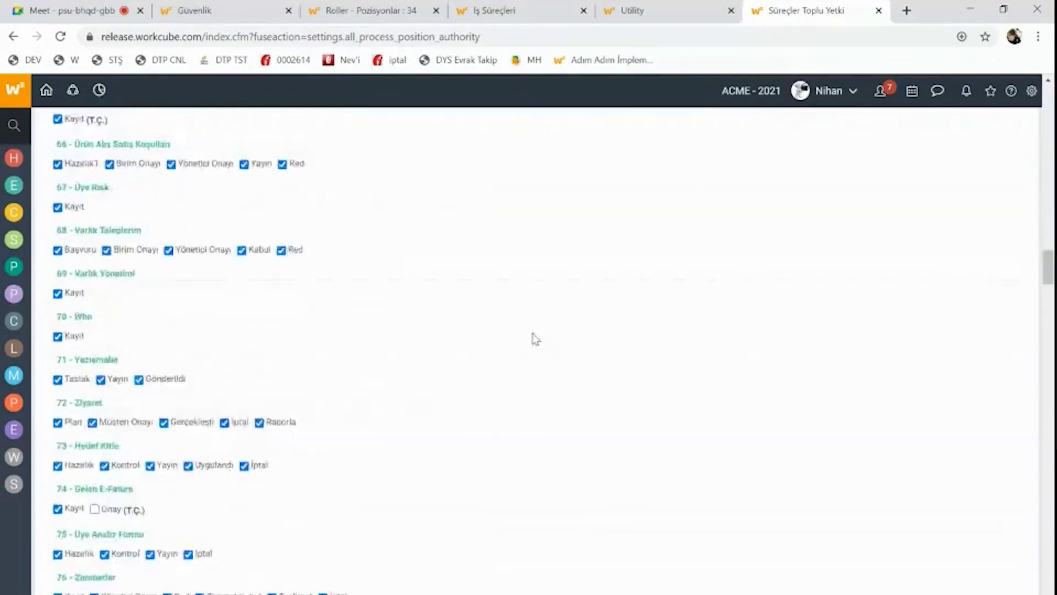
scroll(238, 225, up, 6)
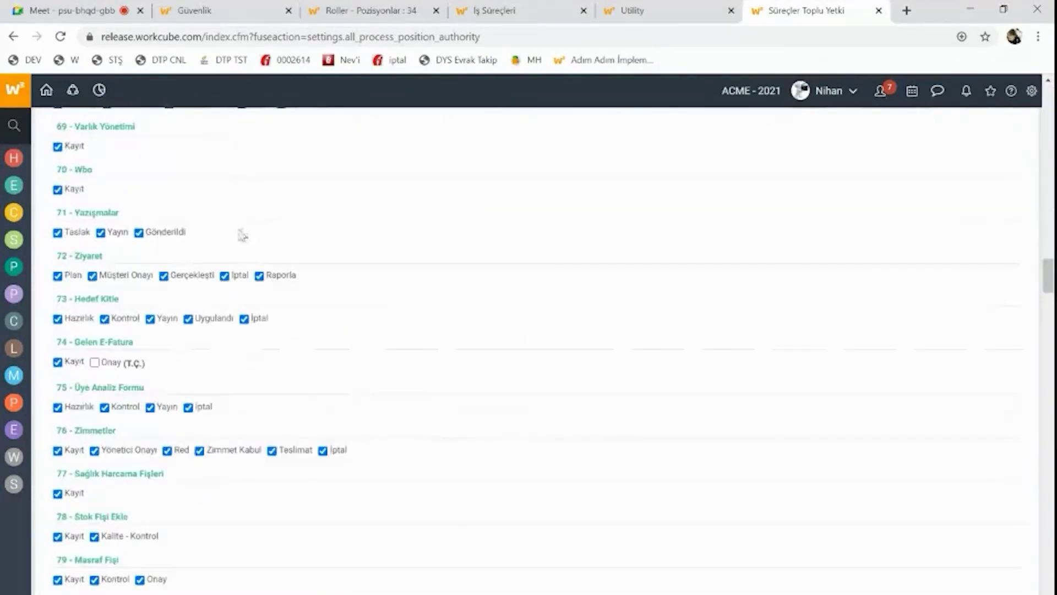
click(122, 368)
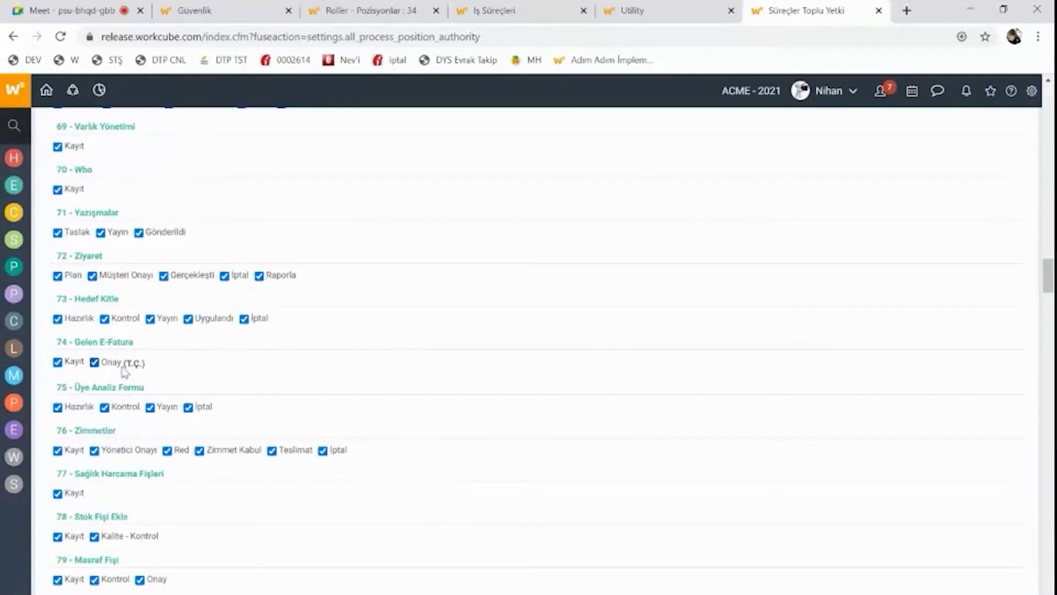
click(97, 368)
Grant the employee all remaining process stages, including Harcırahlar, İmport İşlemleri, Bütçe Transfer and Harcırah, and save the authorizations
scroll(624, 393, down, 8)
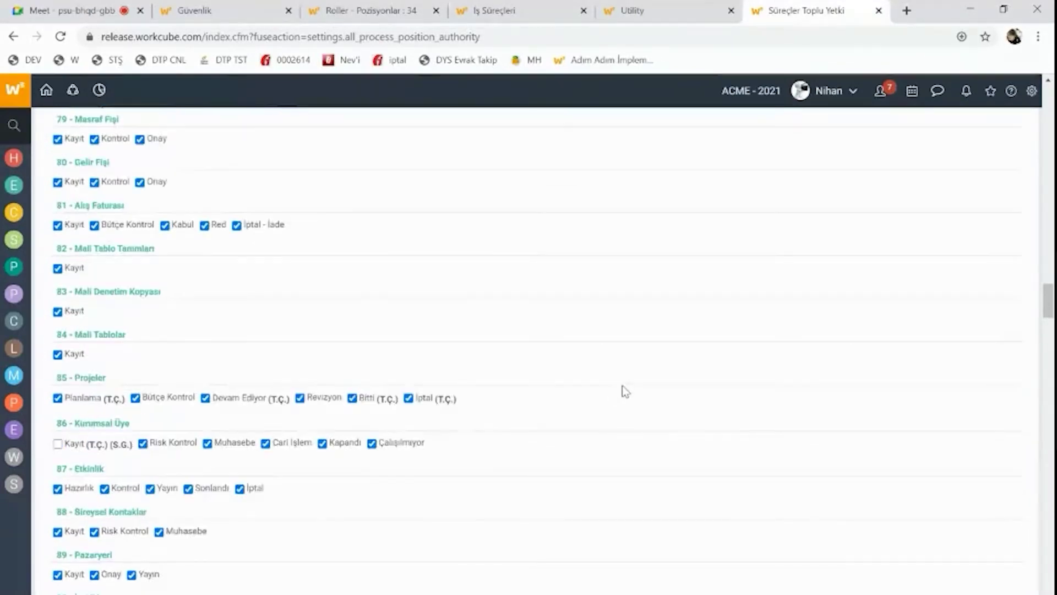
scroll(623, 389, down, 1)
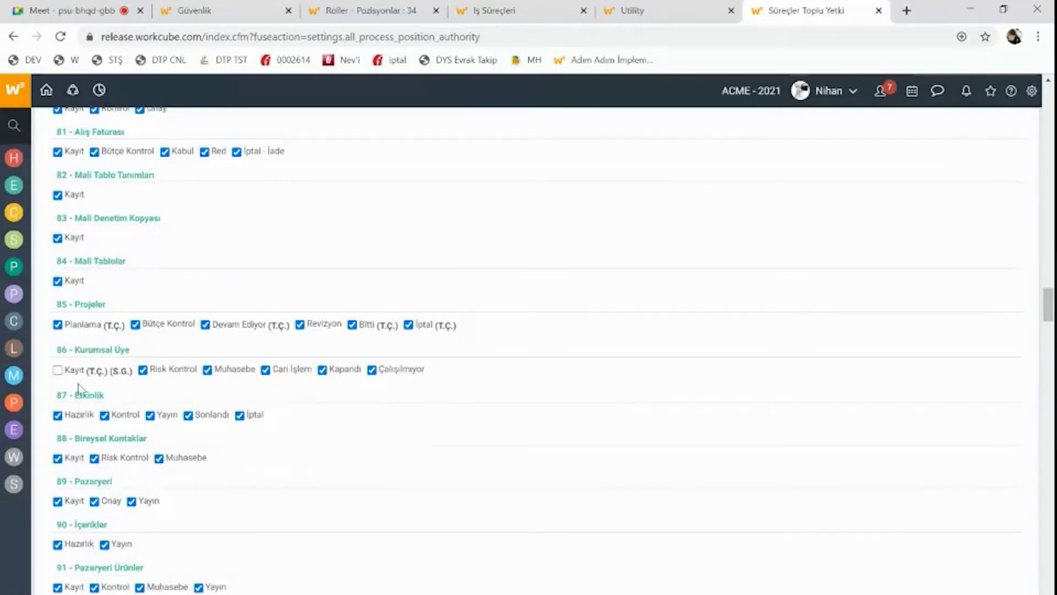
scroll(410, 424, down, 11)
scroll(416, 427, down, 20)
scroll(424, 420, down, 20)
scroll(424, 420, down, 20)
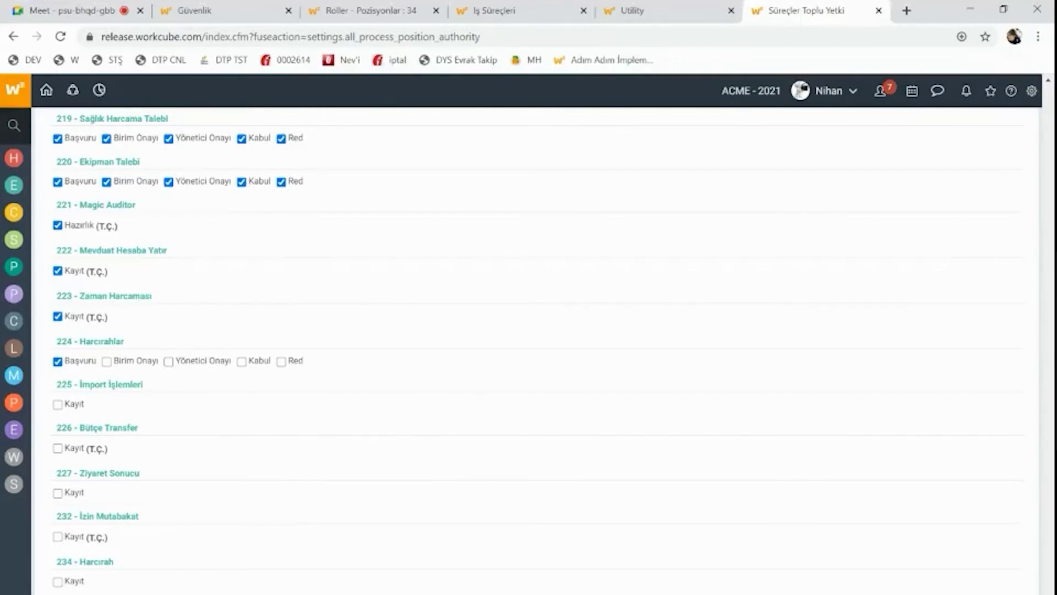
click(58, 536)
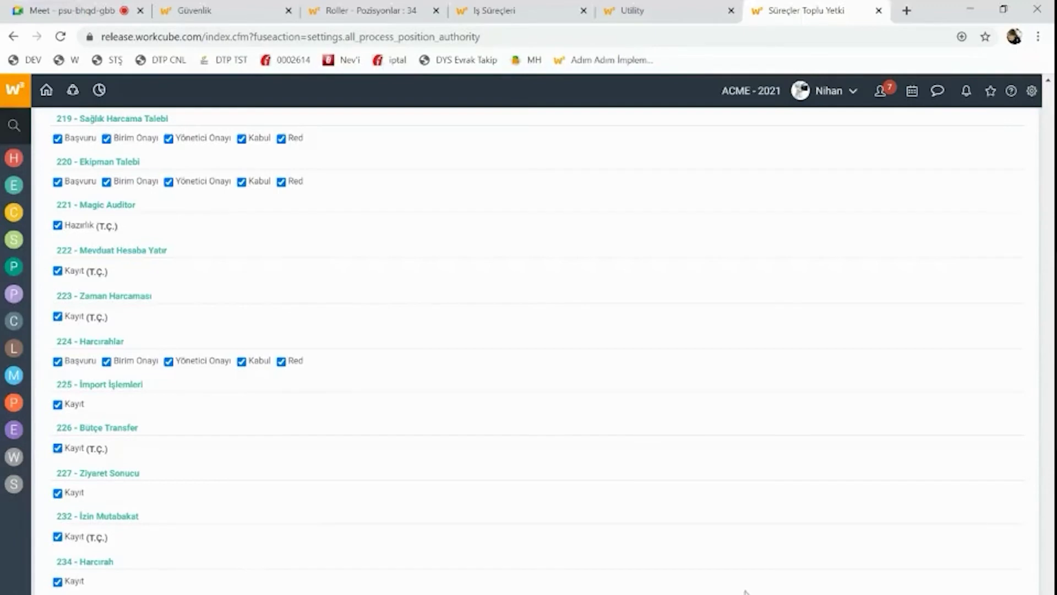
click(592, 120)
click(610, 122)
Open the İşlem Kategorileri Toplu Yetki page from Utility, checking on the process authorization save meanwhile
click(672, 17)
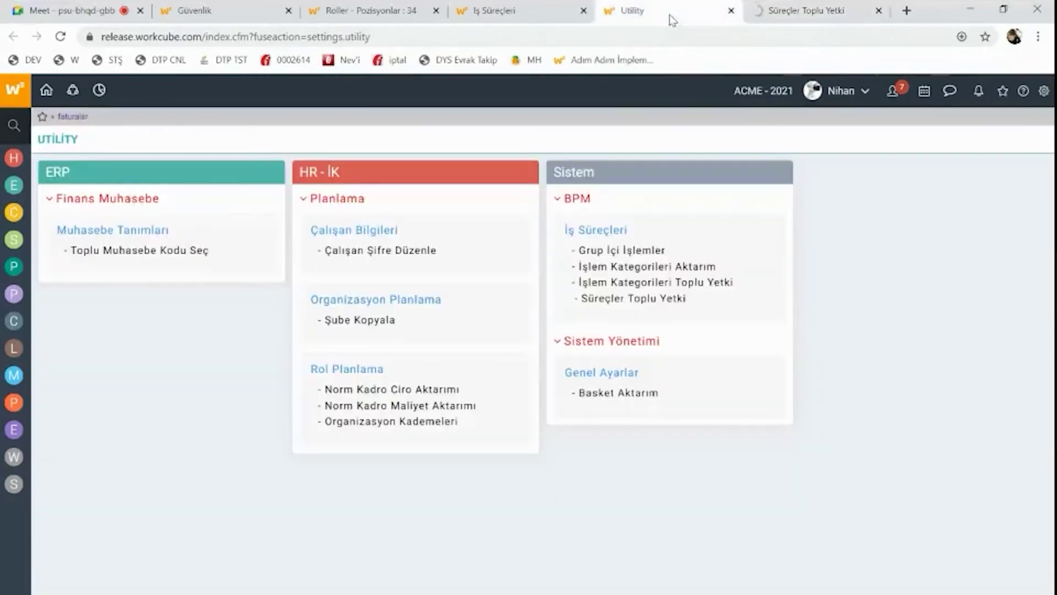
click(658, 283)
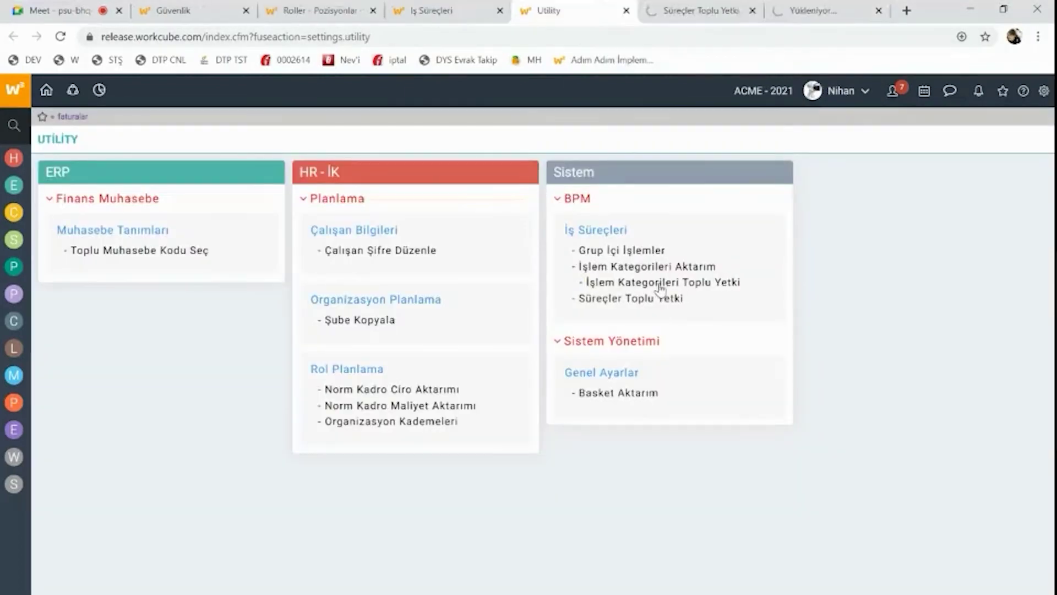
click(681, 5)
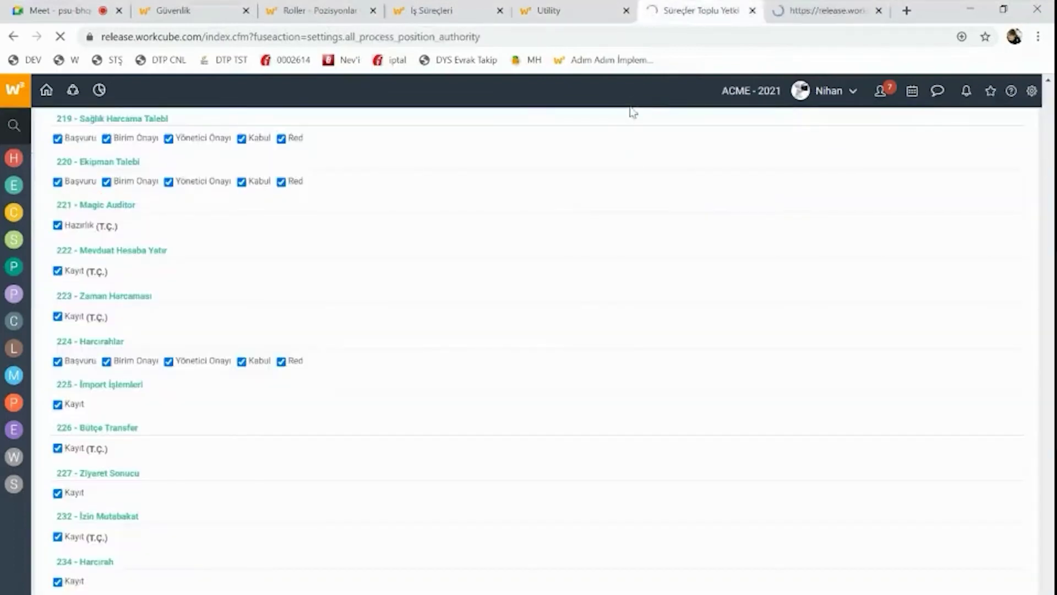
click(805, 7)
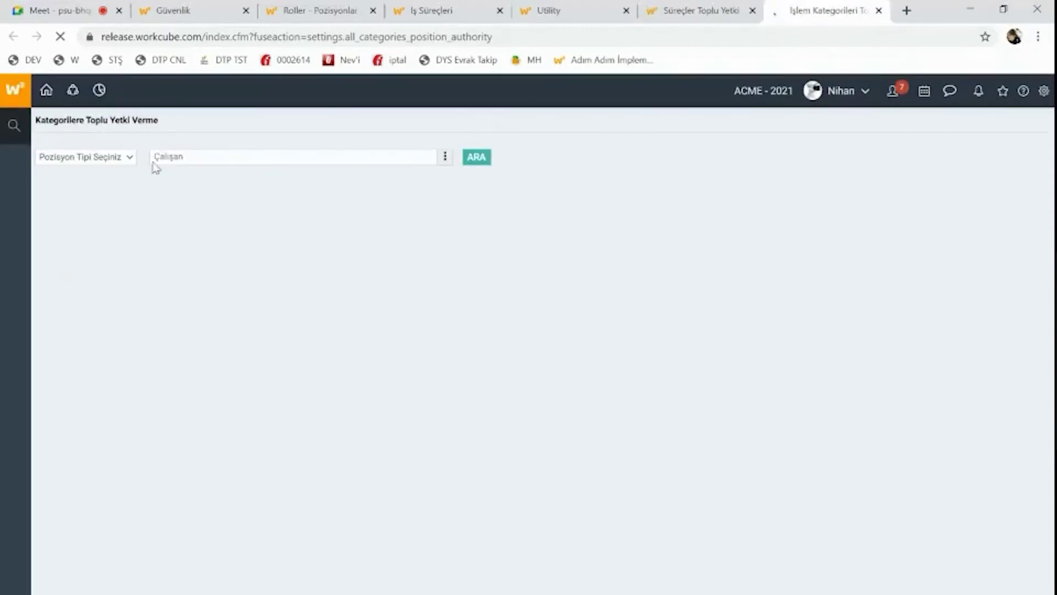
List the transaction category authorizations for the System Manager position type and review the Ana İşlem and İşlem Kategorileri
click(111, 175)
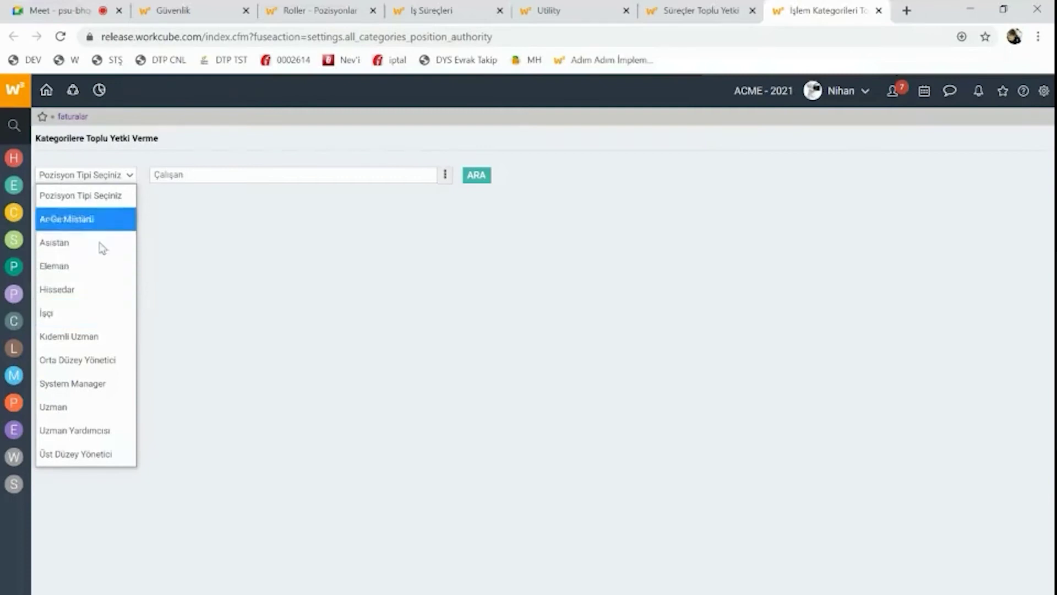
click(102, 384)
click(476, 175)
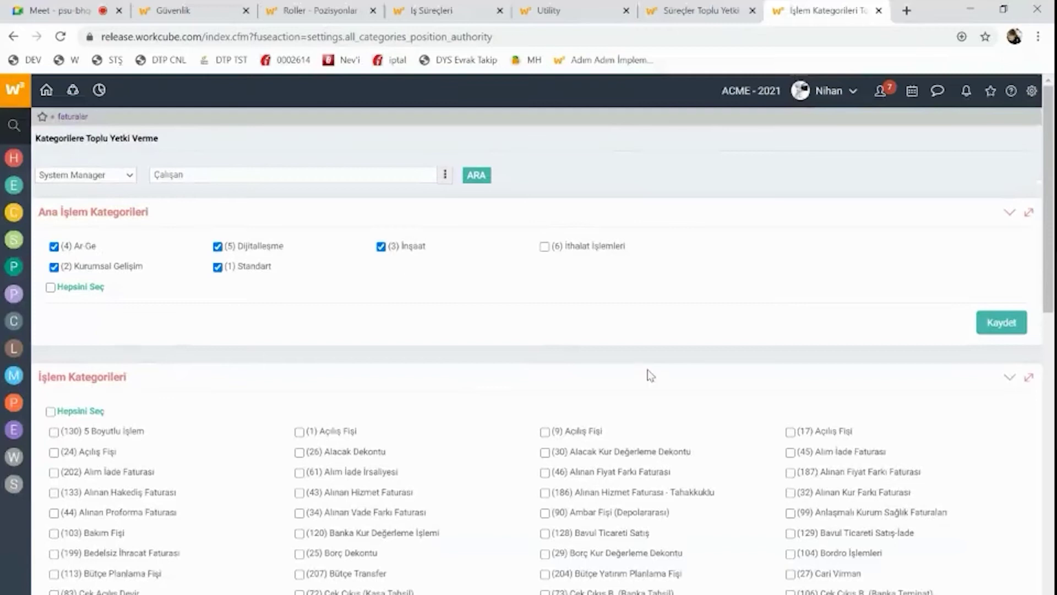
scroll(685, 379, down, 6)
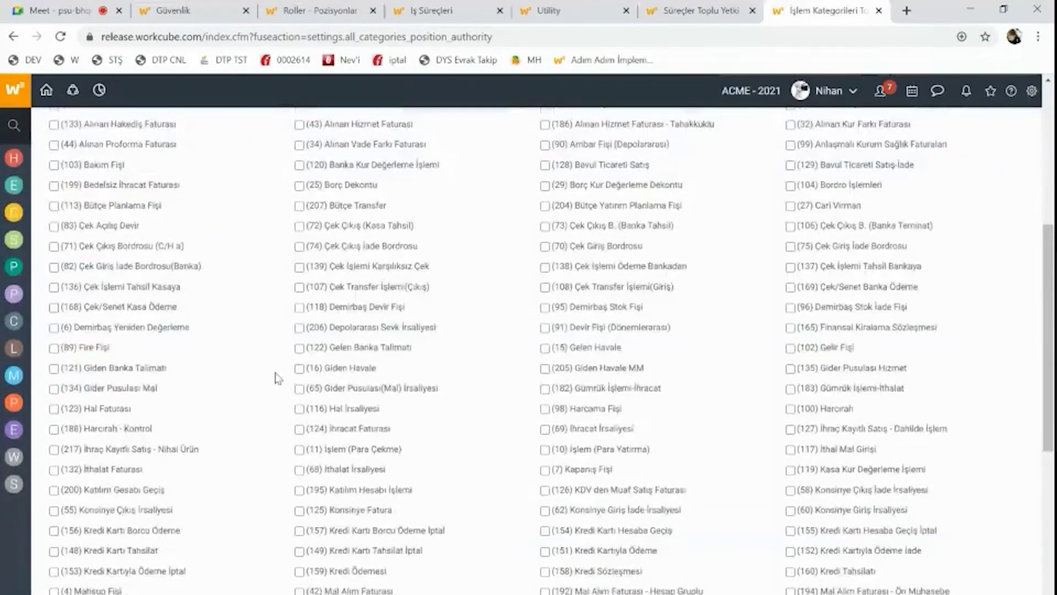
scroll(278, 377, down, 3)
scroll(661, 326, up, 10)
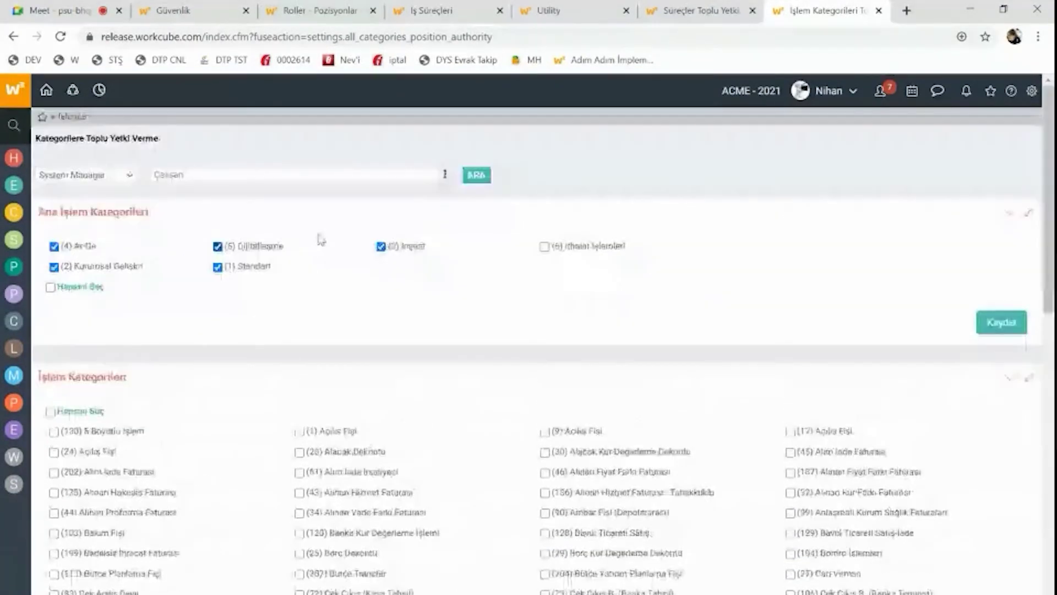
Try to list the category authorizations for an employee while the System Manager position type is still selected
click(316, 177)
text(nihan)
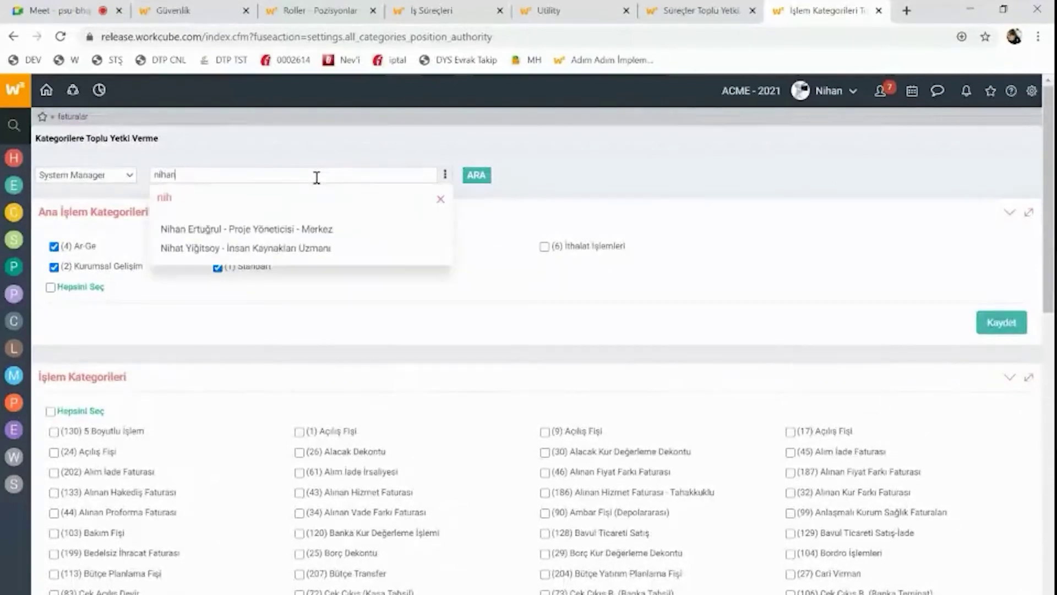
click(279, 229)
click(468, 180)
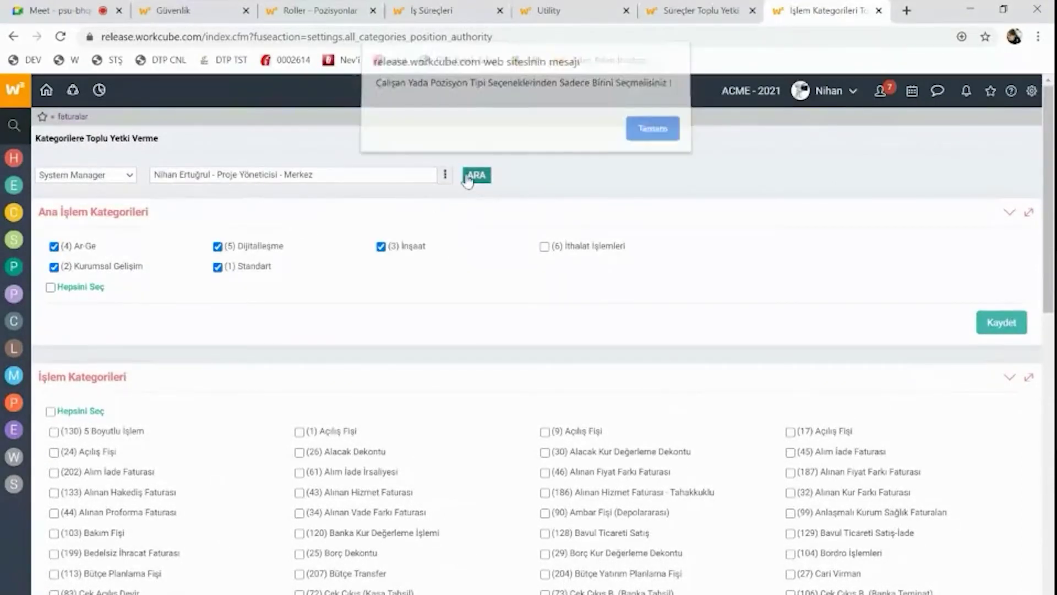
click(646, 137)
Clear the position type and list the transaction category authorizations for the chosen employee
click(108, 176)
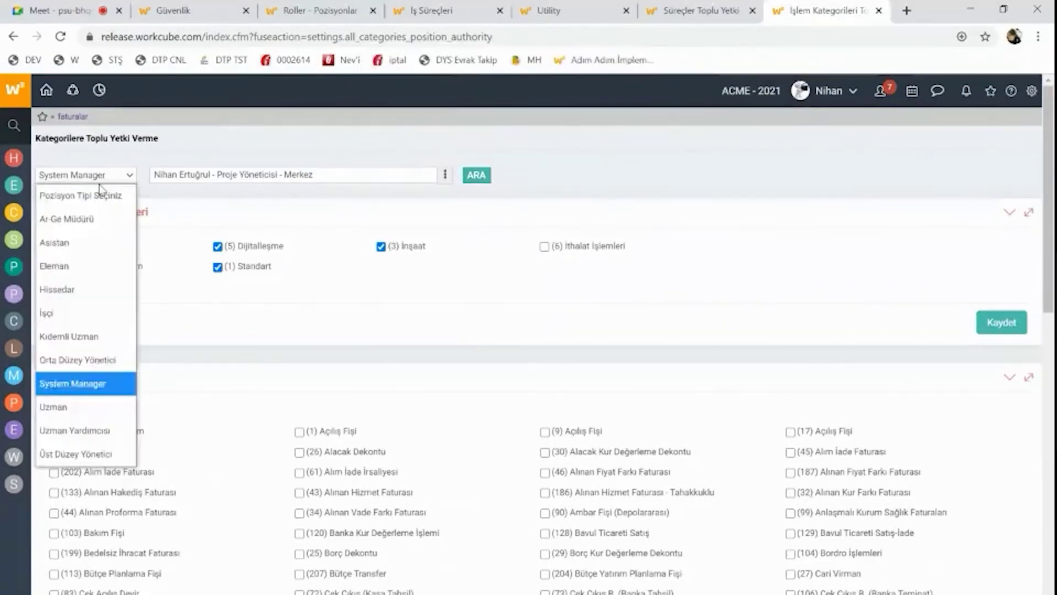
click(91, 195)
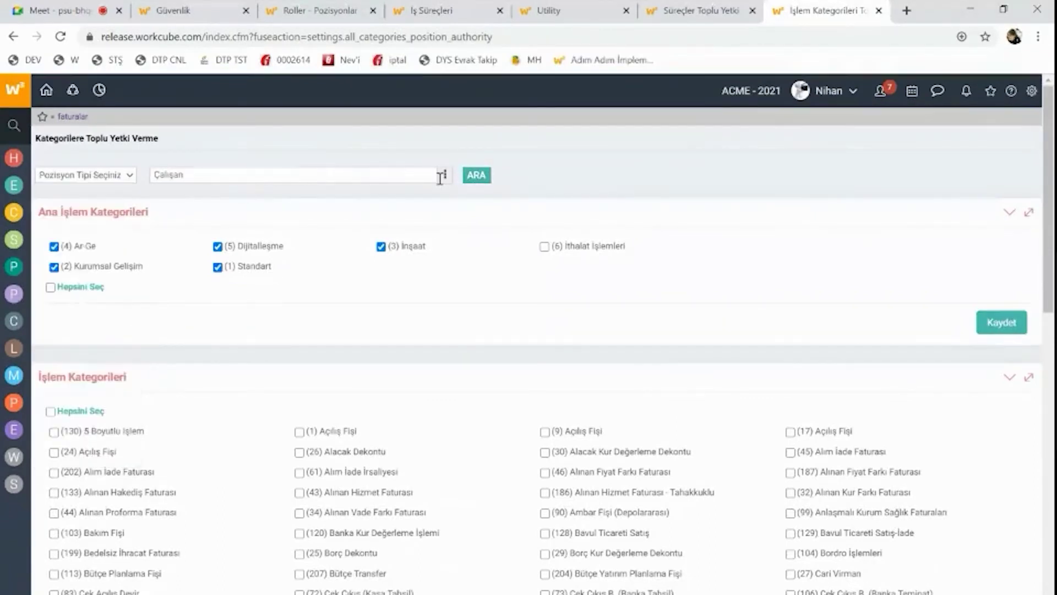
click(383, 174)
text(nihan)
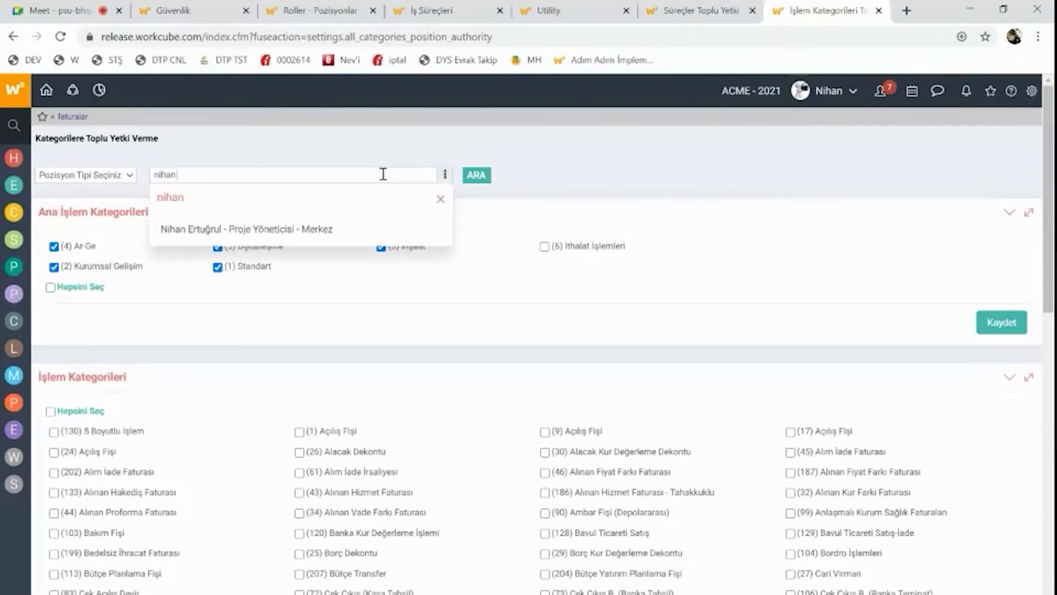
click(250, 229)
click(477, 174)
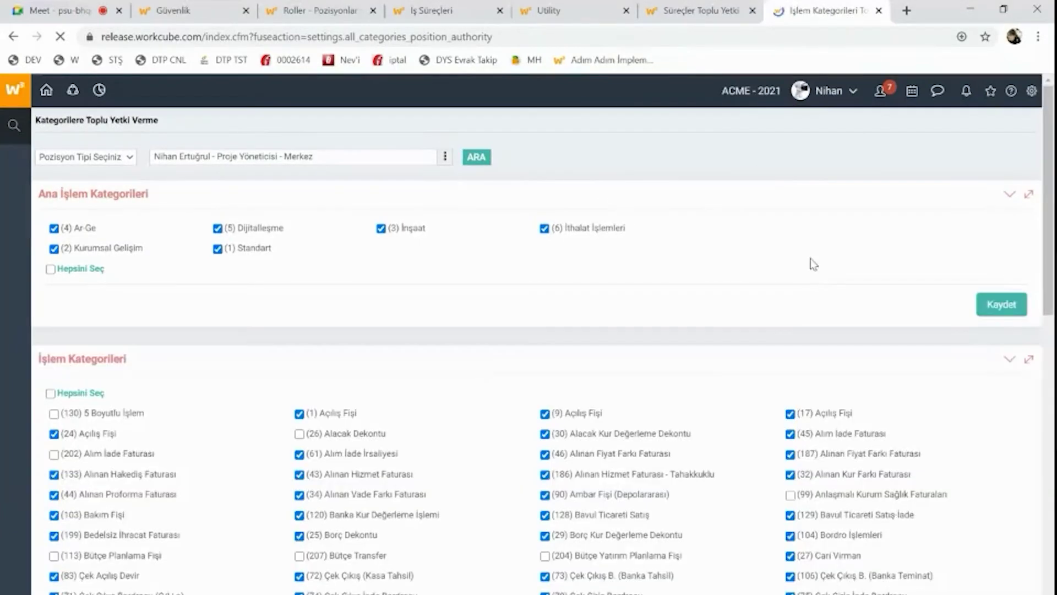
Review the employee's transaction categories, grant all İşlem Kategorileri, and save and confirm the authorization change
scroll(811, 263, down, 5)
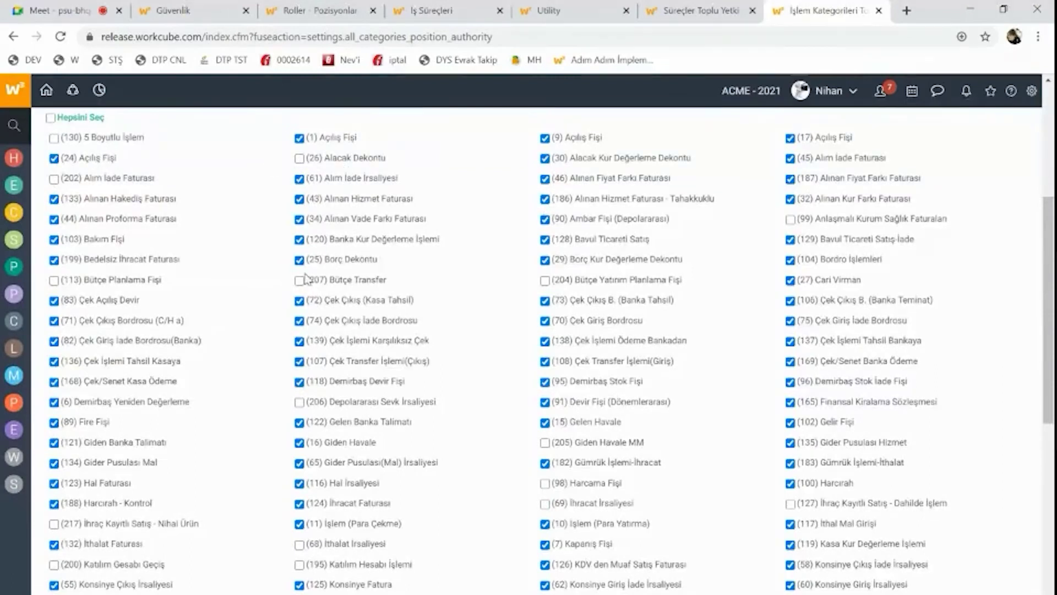
scroll(331, 287, up, 5)
scroll(716, 452, down, 15)
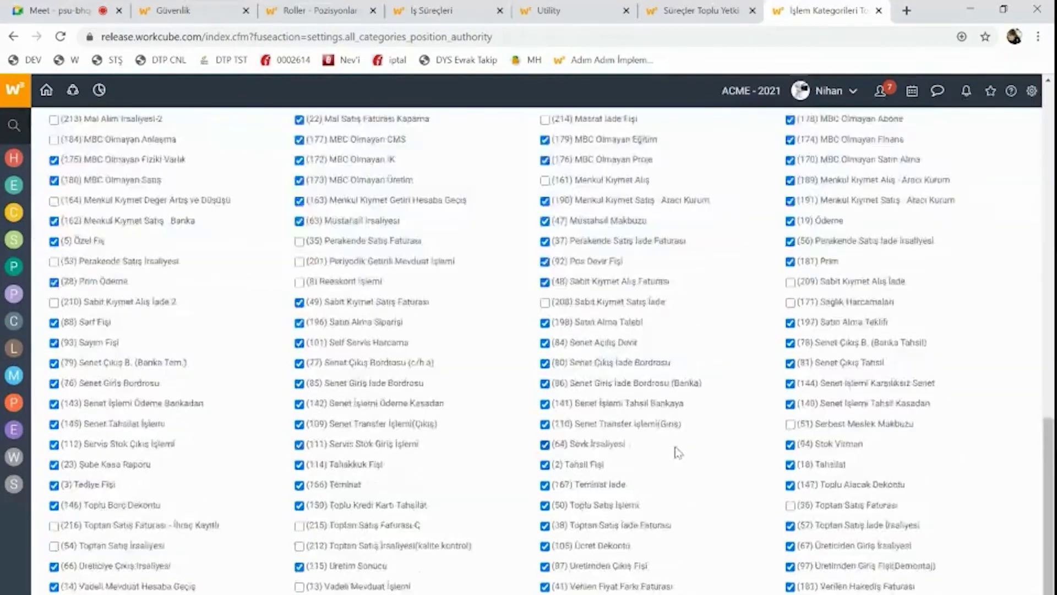
scroll(437, 366, up, 12)
click(54, 266)
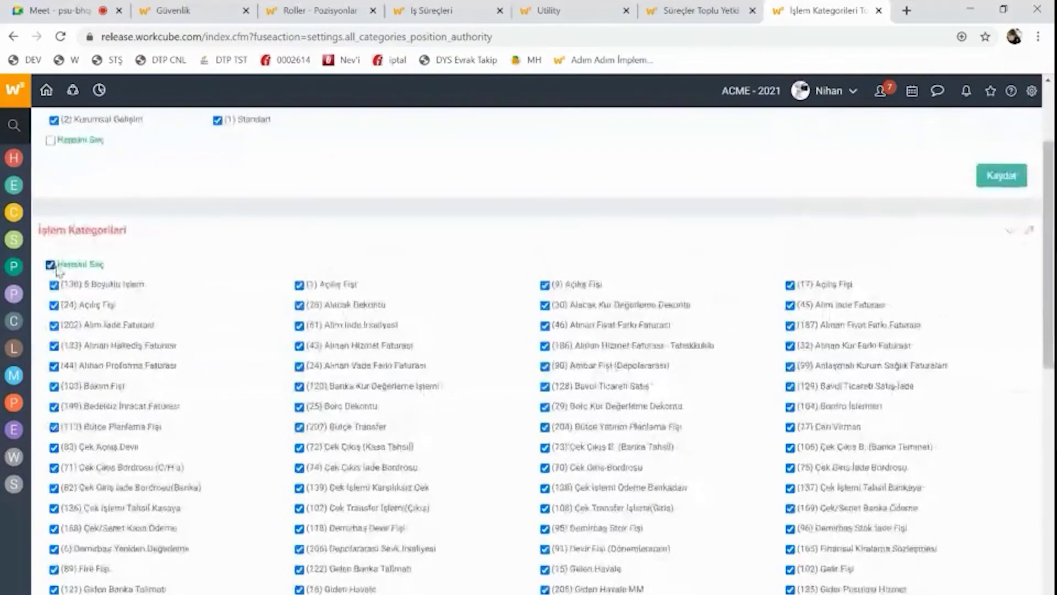
scroll(776, 402, down, 15)
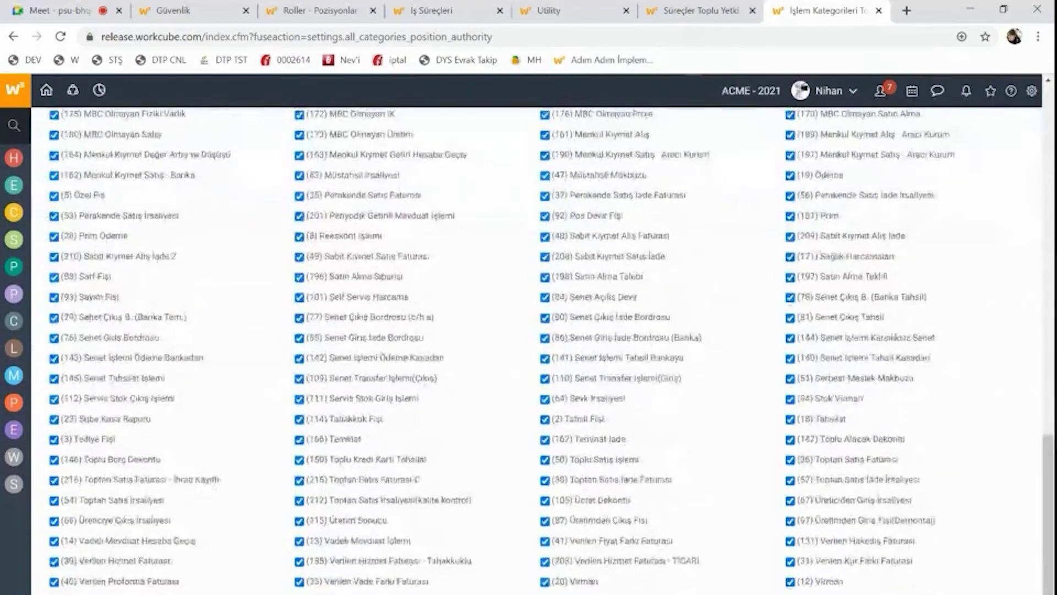
key(Return)
key(Return)
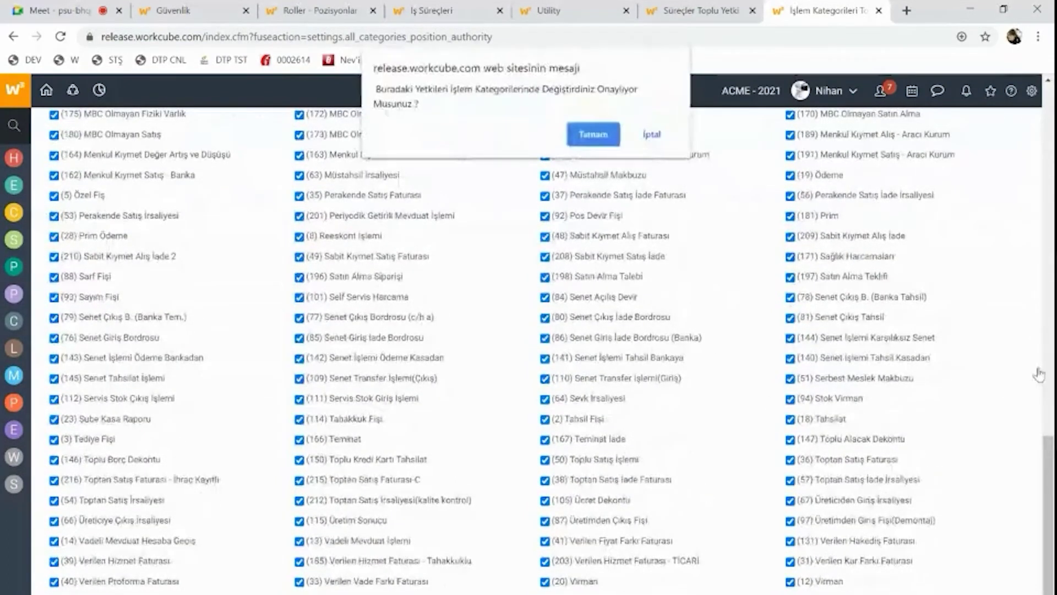
click(591, 136)
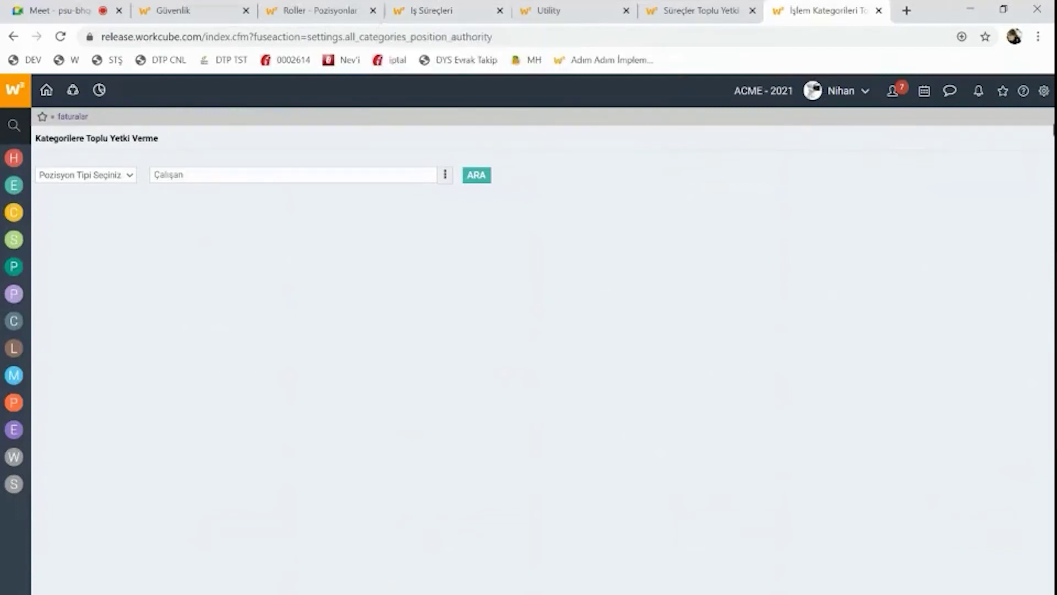
Go back to the Utility page from the system settings
click(1043, 92)
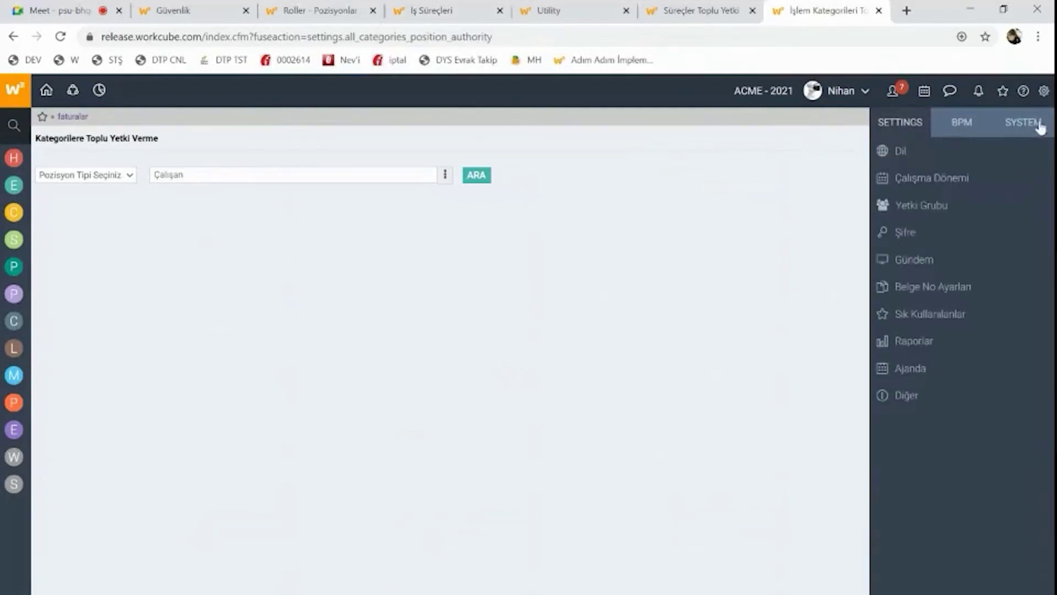
click(1031, 122)
click(906, 236)
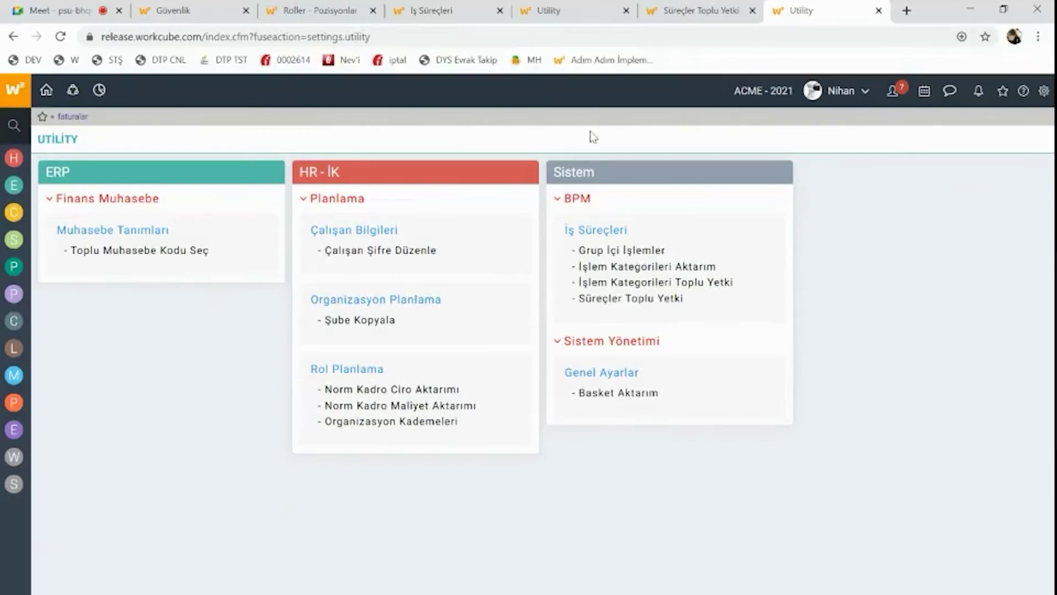
Open Çalışan Sayfa Kısıtları from the Güvenlik page and list all restricted pages
click(223, 11)
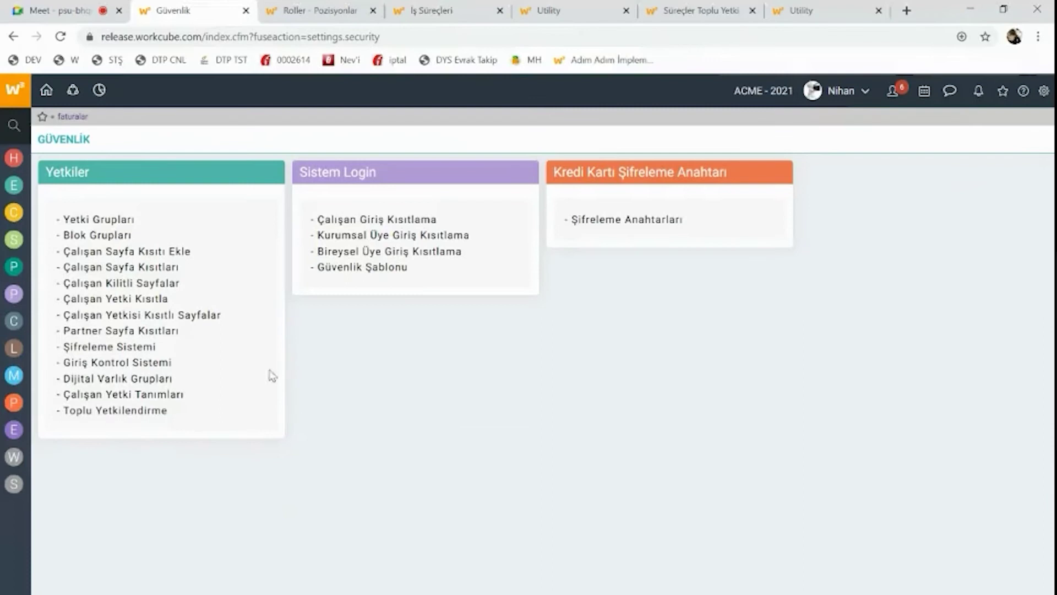
middle_click(148, 269)
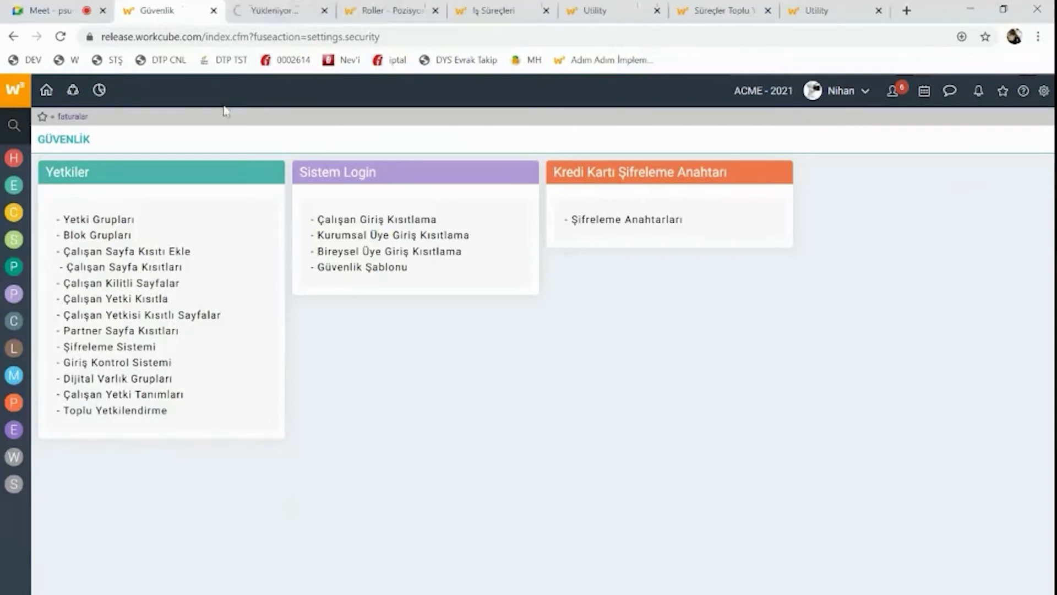
click(265, 6)
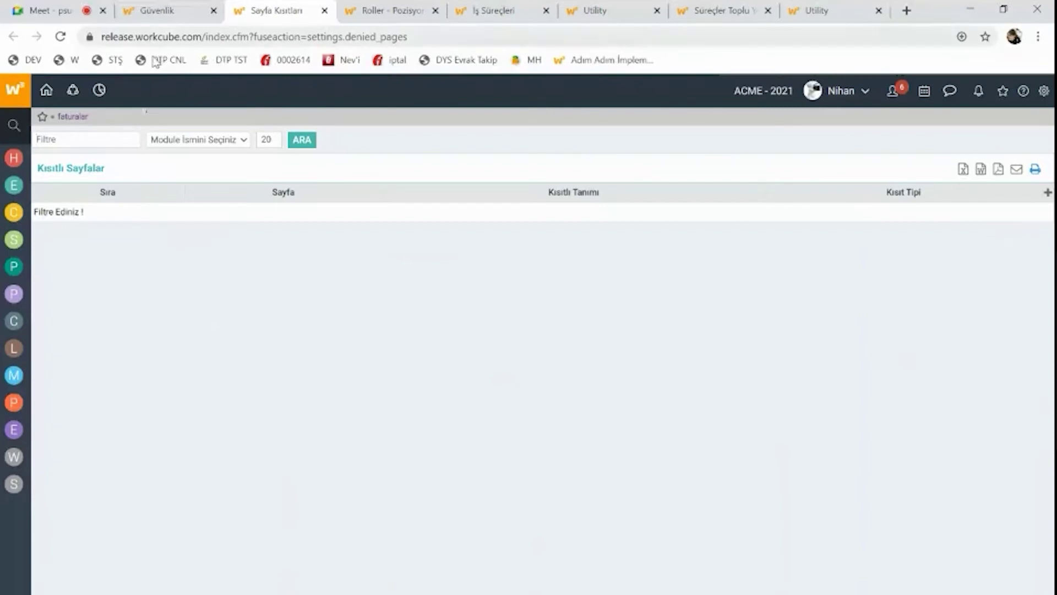
click(310, 146)
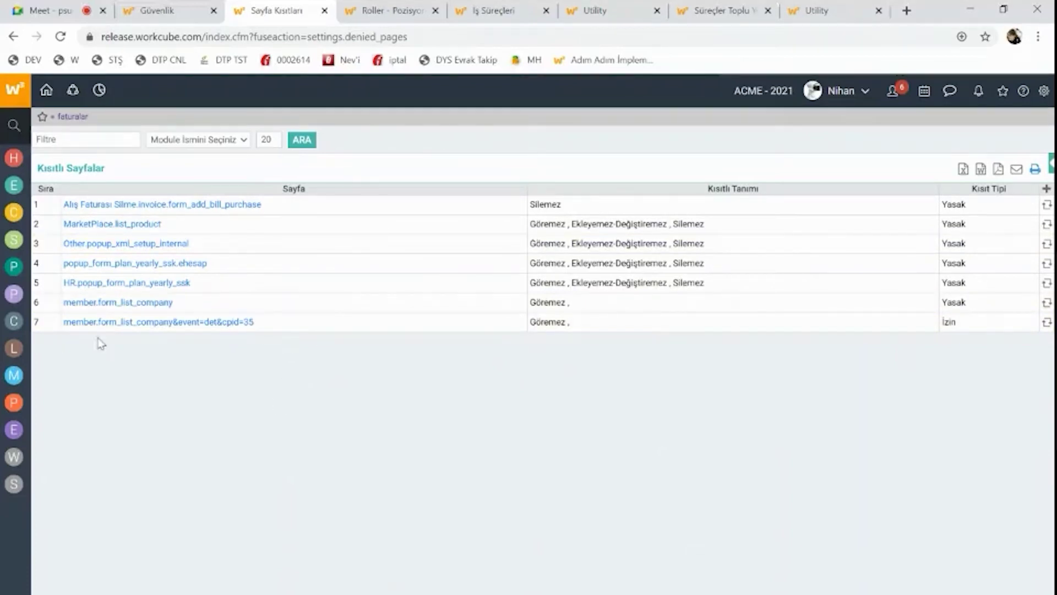
Open the restriction for member.form_list_company&event=det&cpid=35 and review the View, Insert and Delete settings of the authorization groups
drag(258, 325, 155, 332)
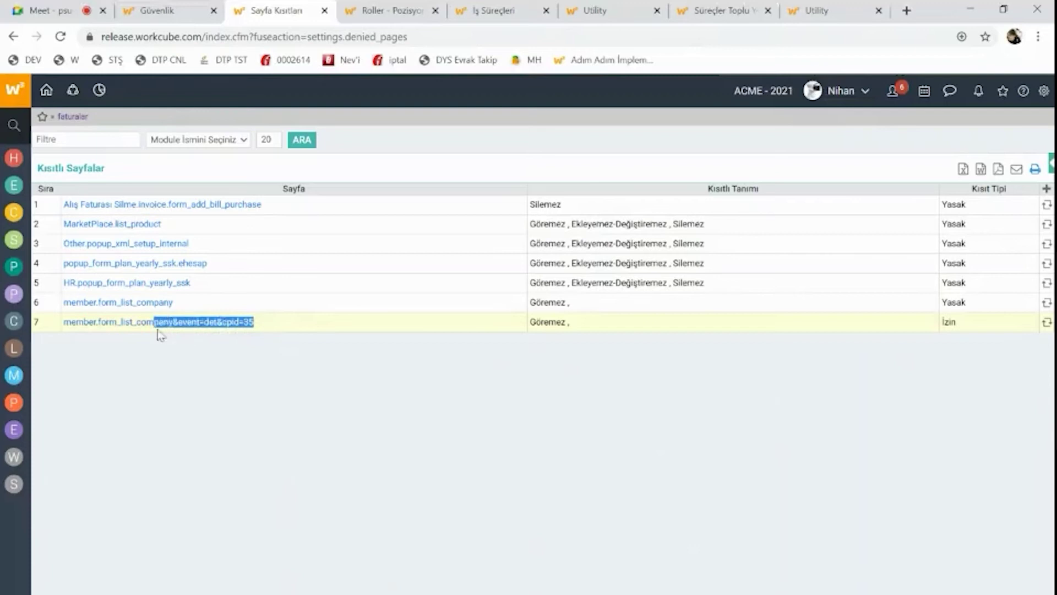
click(1047, 323)
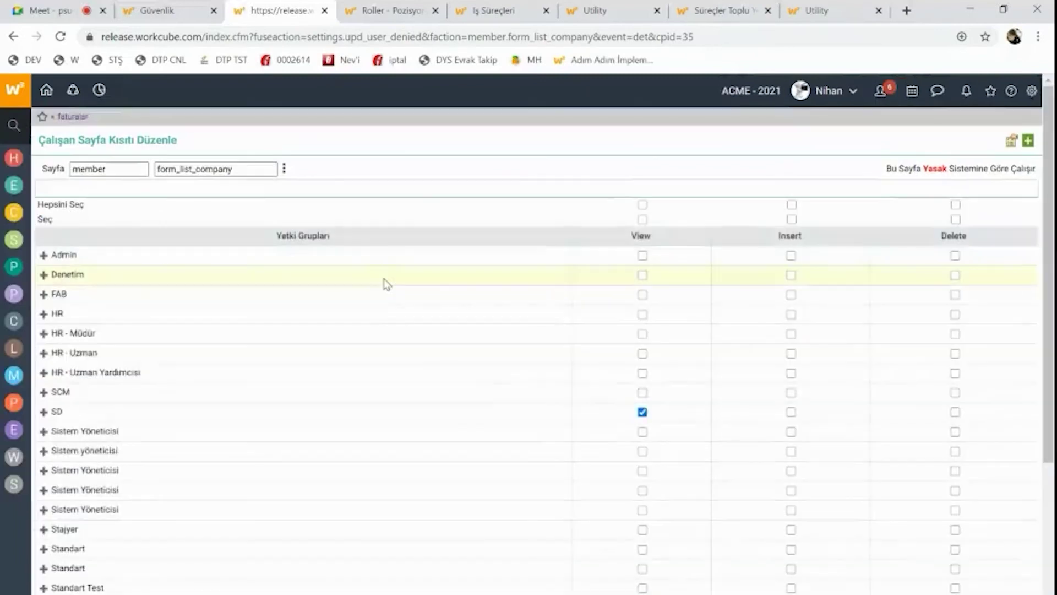
scroll(387, 284, down, 1)
scroll(387, 284, up, 1)
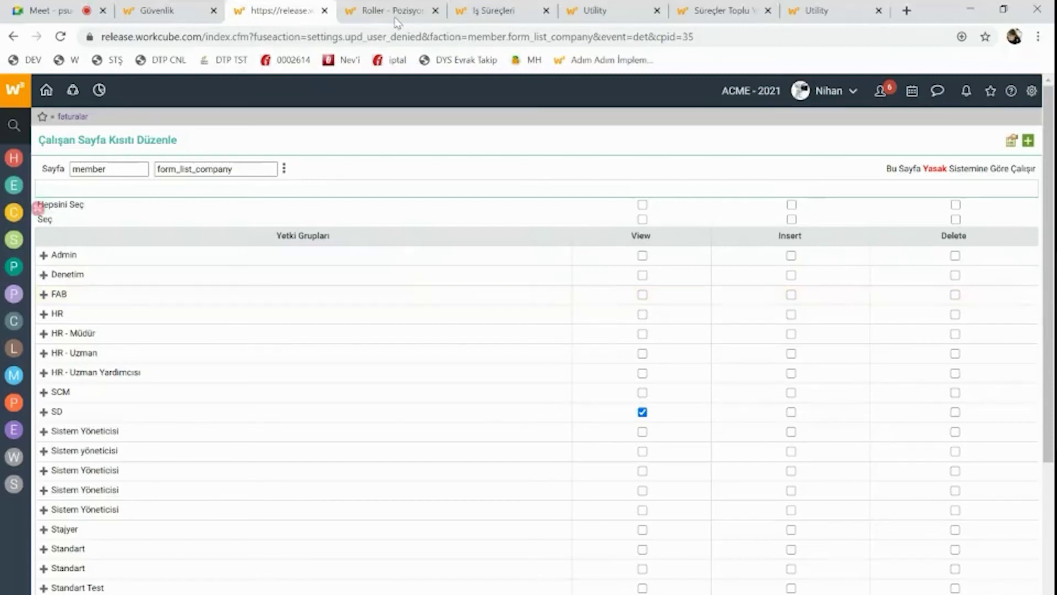
Open the Roller - Pozisyonlar list in a separate tab from the position record, and return to the record
key(ctrl+Tab)
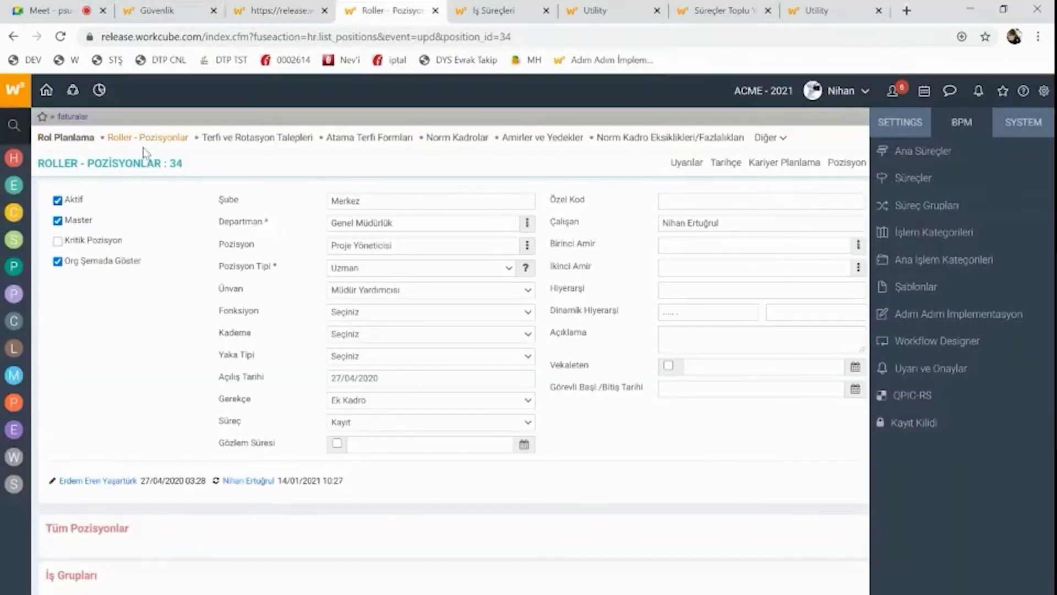
middle_click(142, 141)
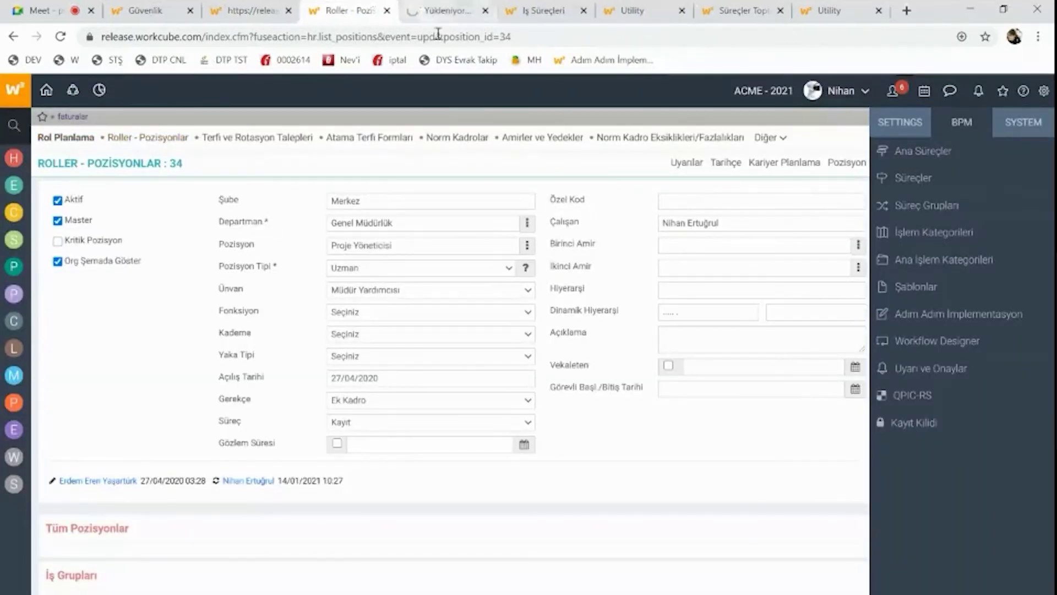
click(465, 7)
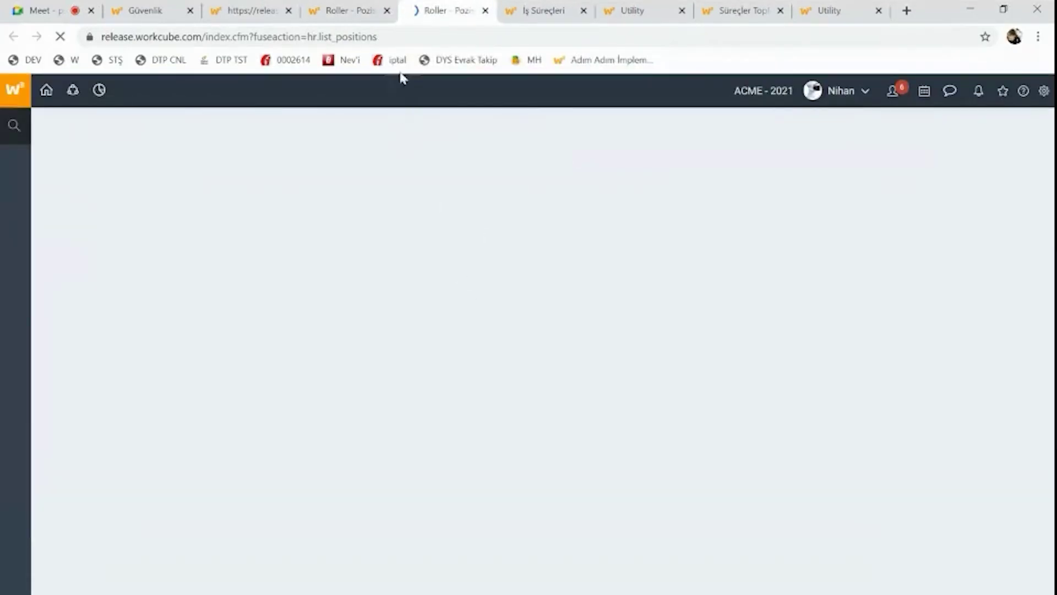
click(357, 10)
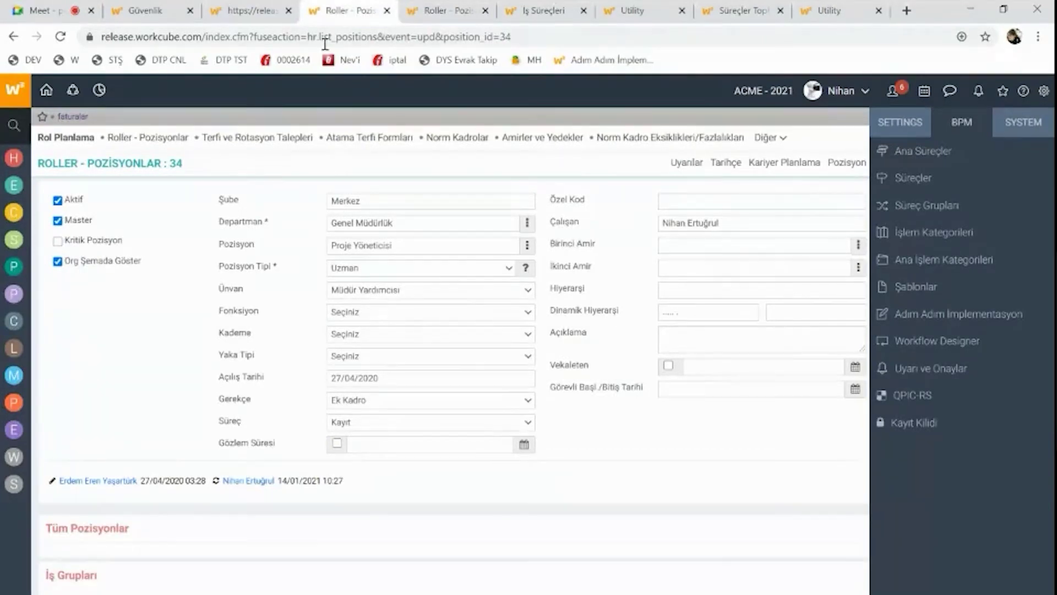
Highlight hr.list_positions in the position record's address, compare it with the list page's address, and highlight the full hr.list_positions&event=upd&position_id=34
drag(306, 36, 380, 38)
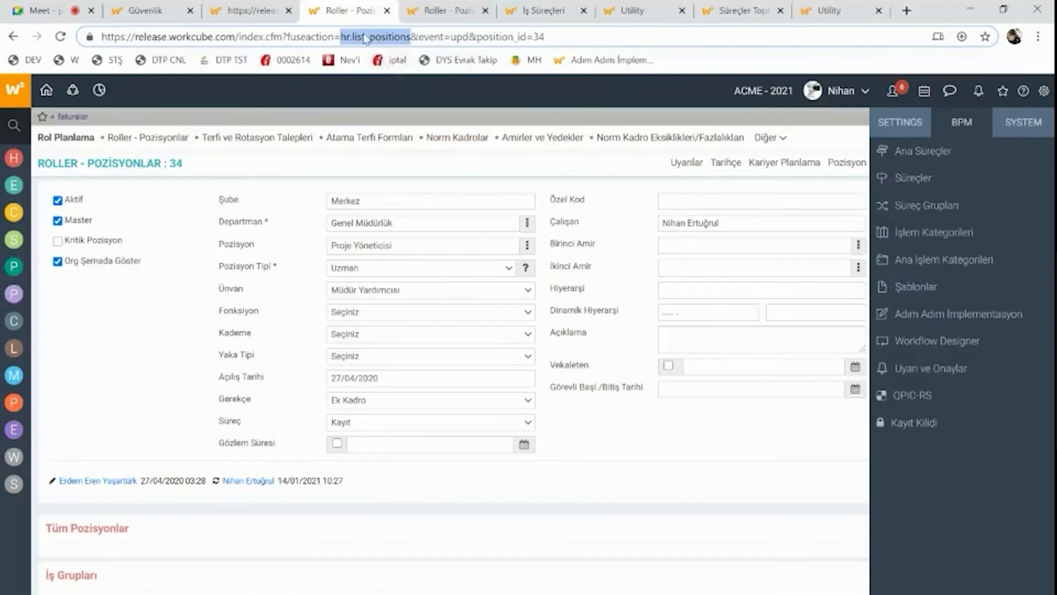
click(427, 17)
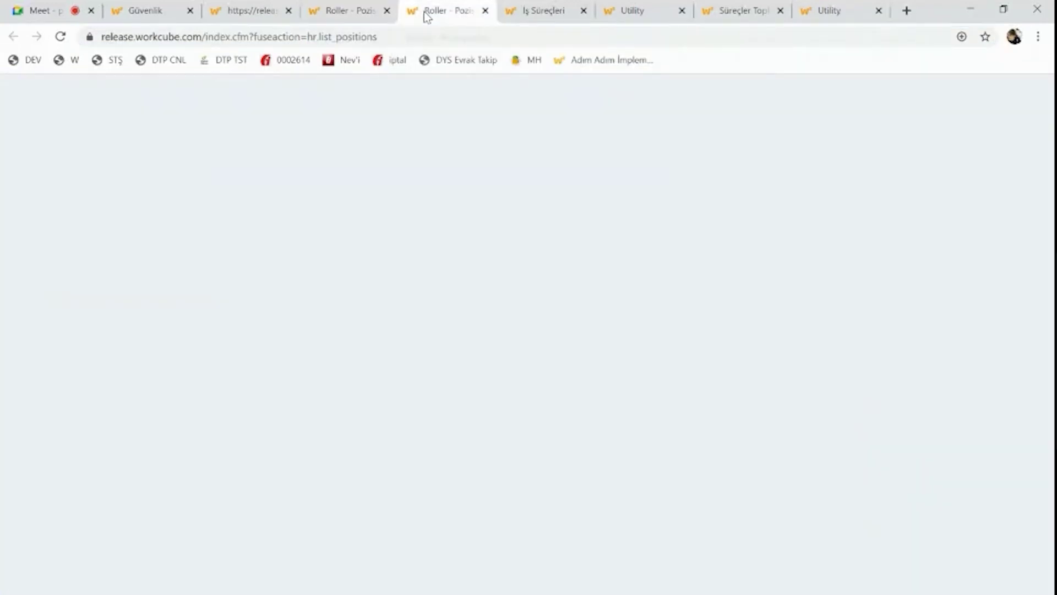
key(ctrl+Page_Up)
drag(340, 37, 575, 37)
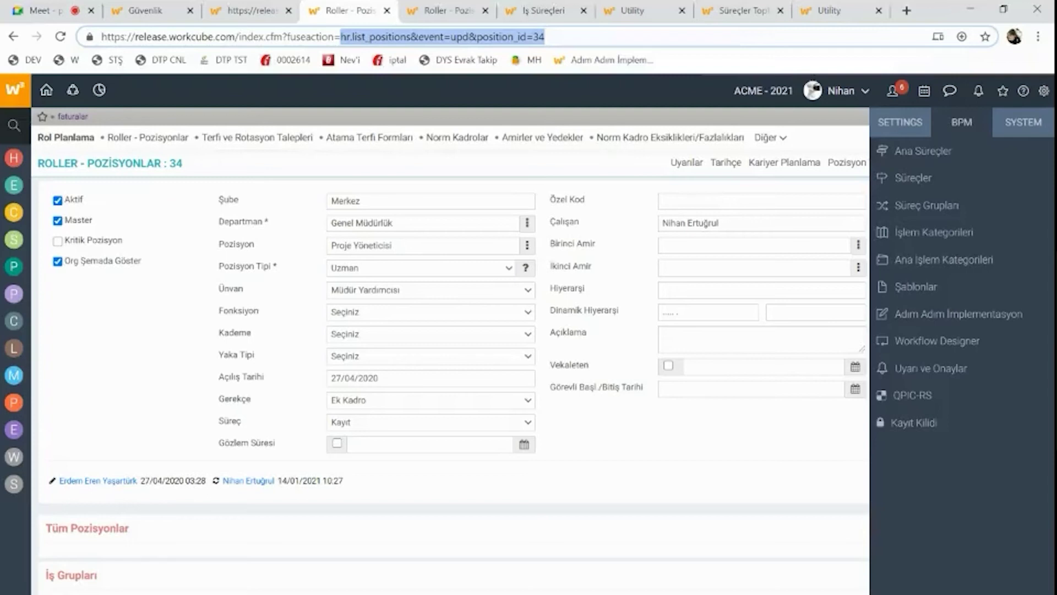
click(762, 438)
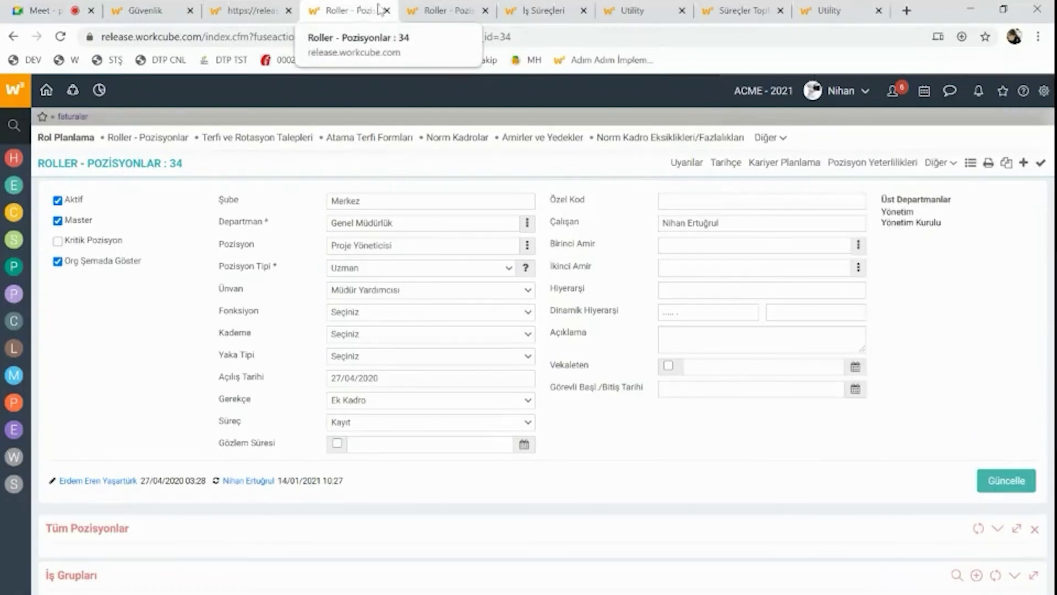
Close all browser tabs following the position record and go to the Workcube home page
middle_click(469, 5)
middle_click(469, 6)
middle_click(469, 6)
middle_click(469, 5)
middle_click(469, 6)
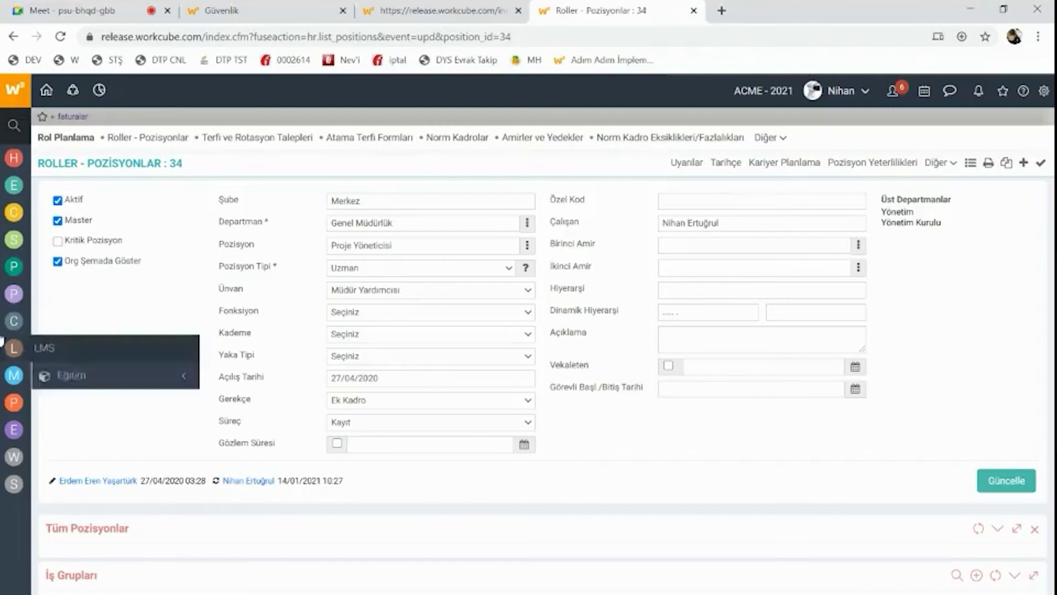
click(46, 91)
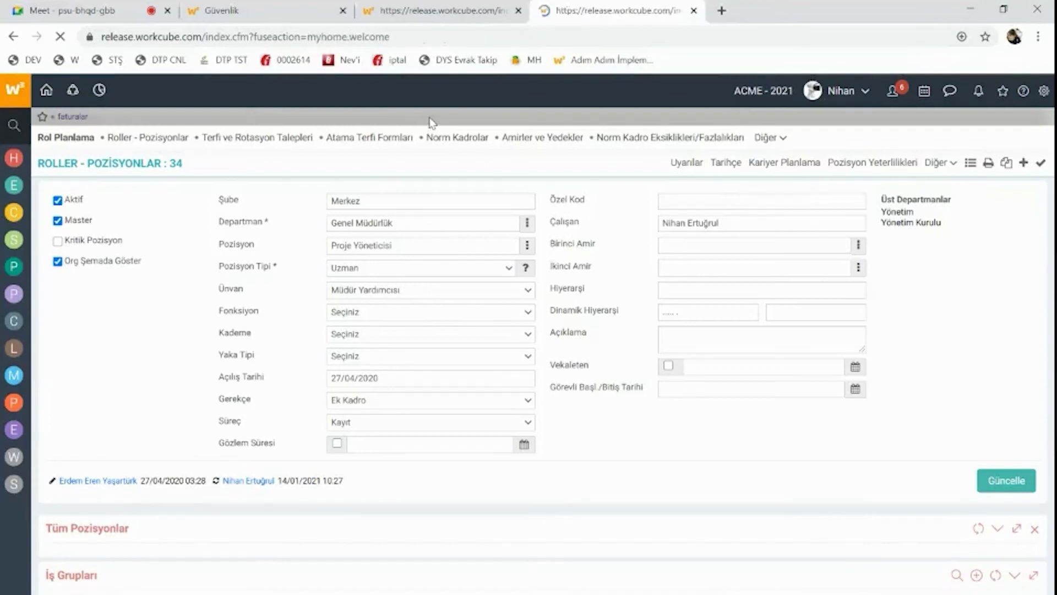
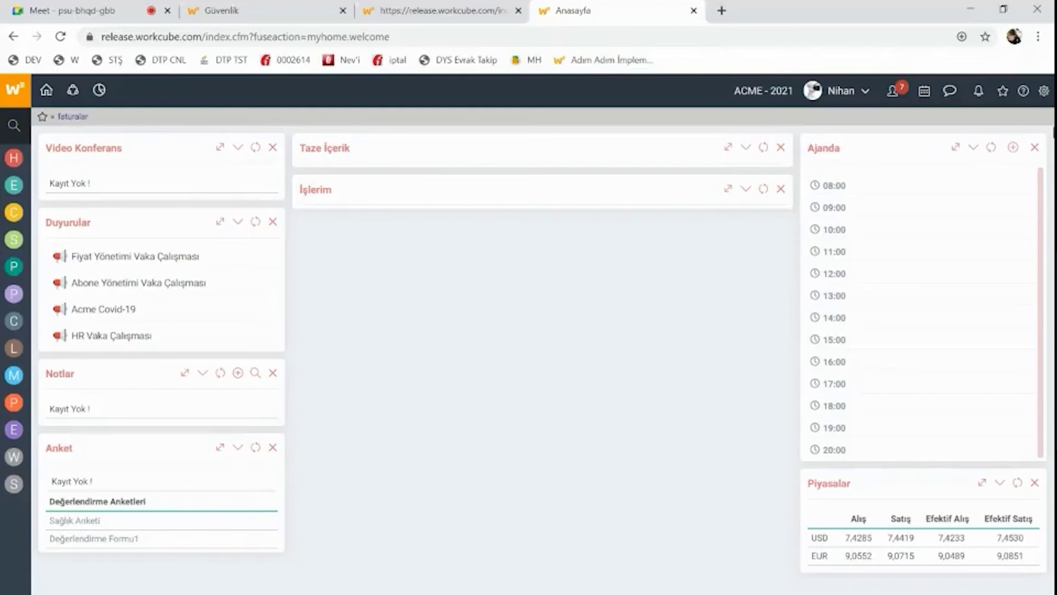
Open Zaman Ayarlı Görevler from the Sistem Yönetimi page of the system settings
click(1044, 94)
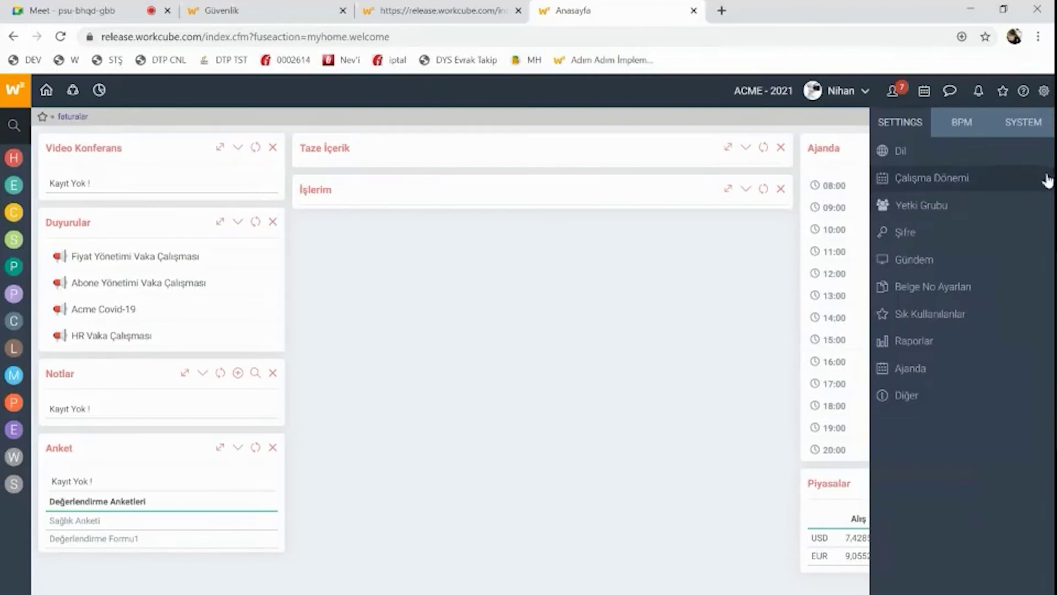
click(1023, 122)
click(956, 213)
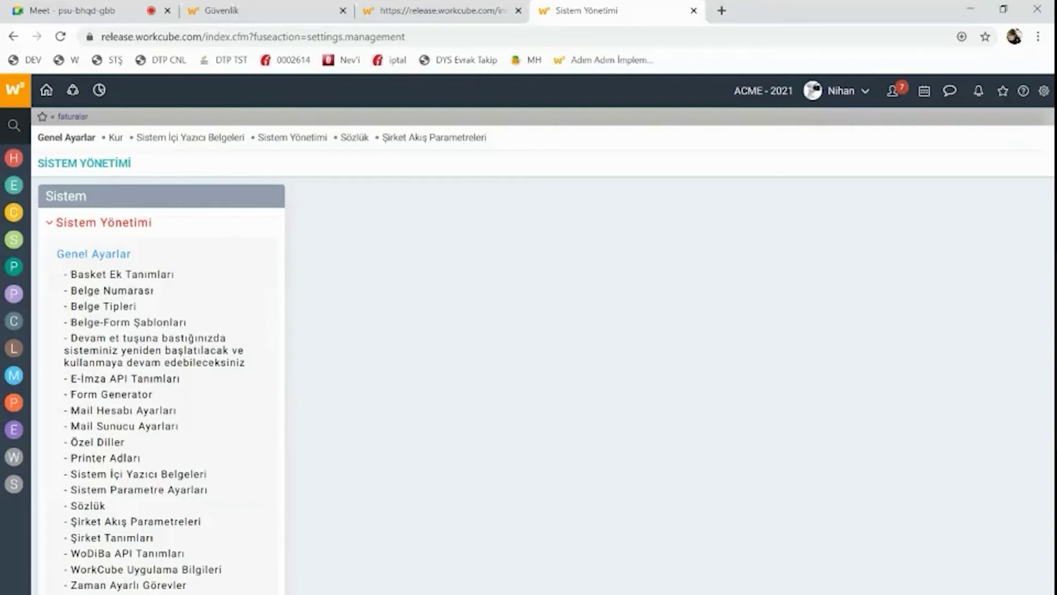
click(130, 586)
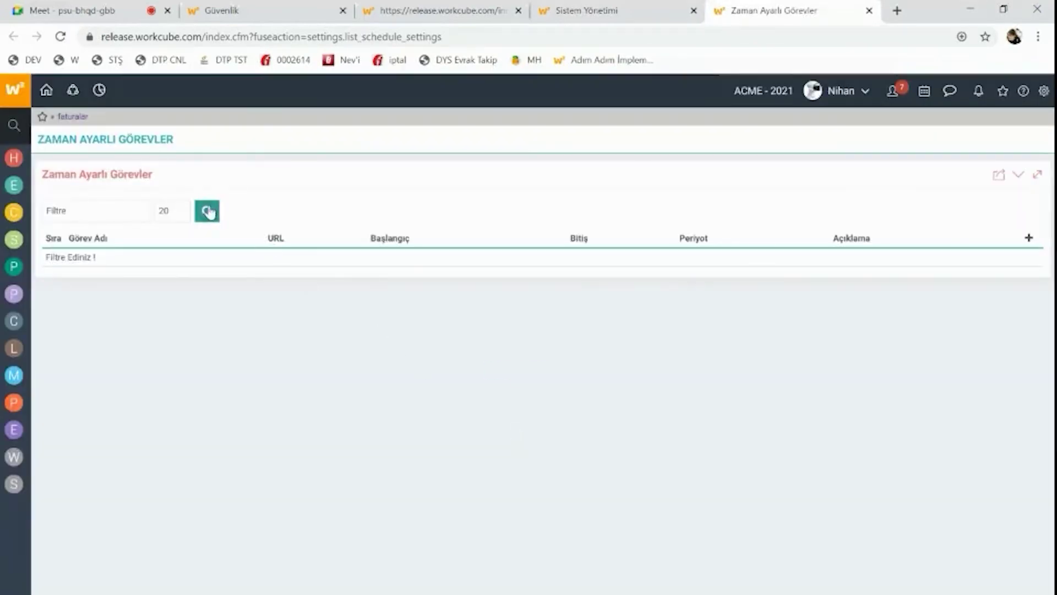
List all scheduled tasks, and view the exchange rate records in the Kur window of the system settings
click(207, 210)
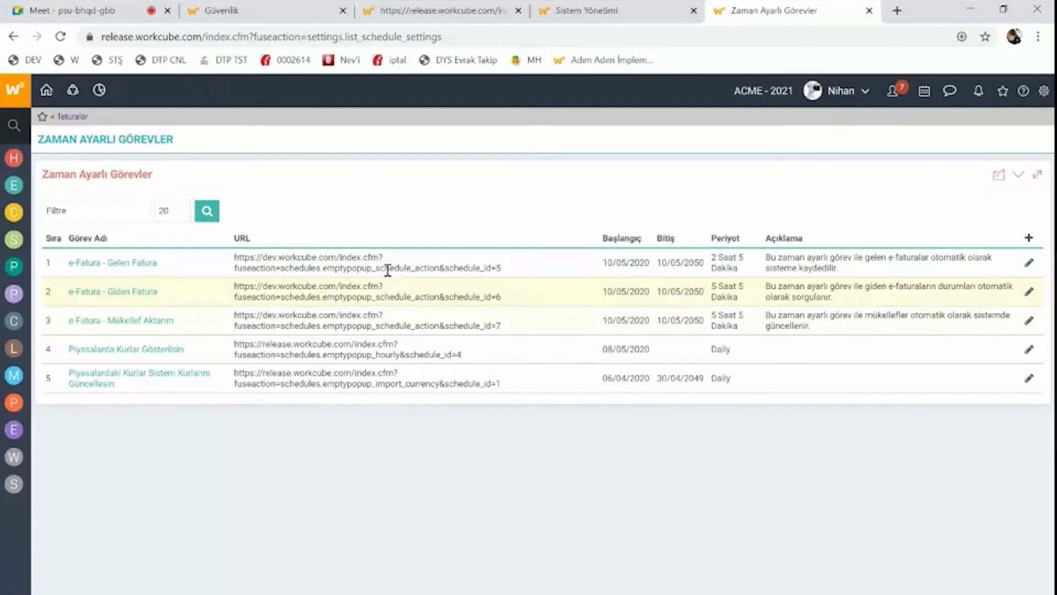
click(1044, 91)
click(1035, 126)
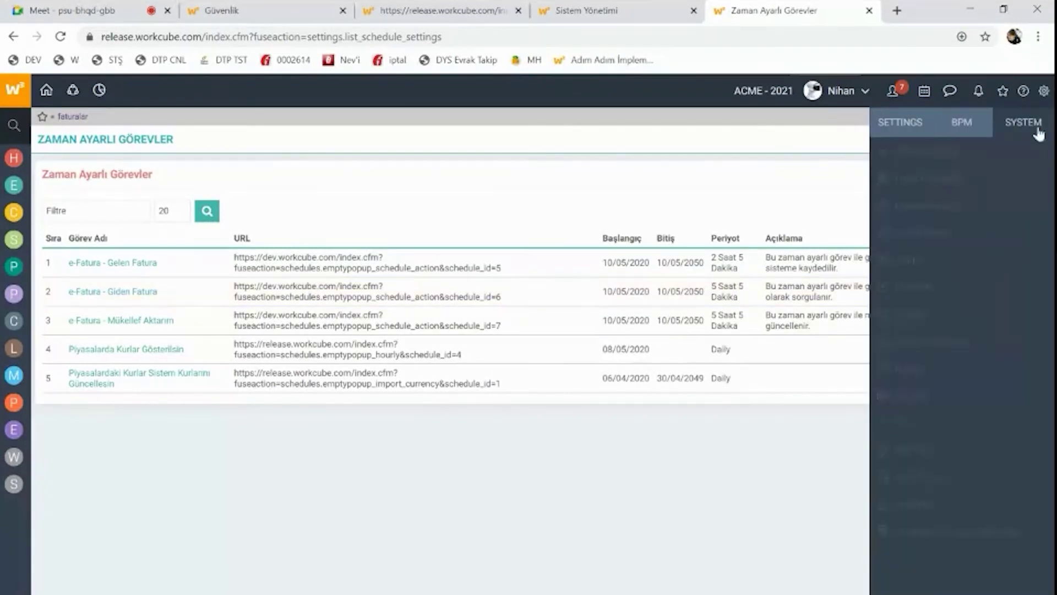
click(912, 425)
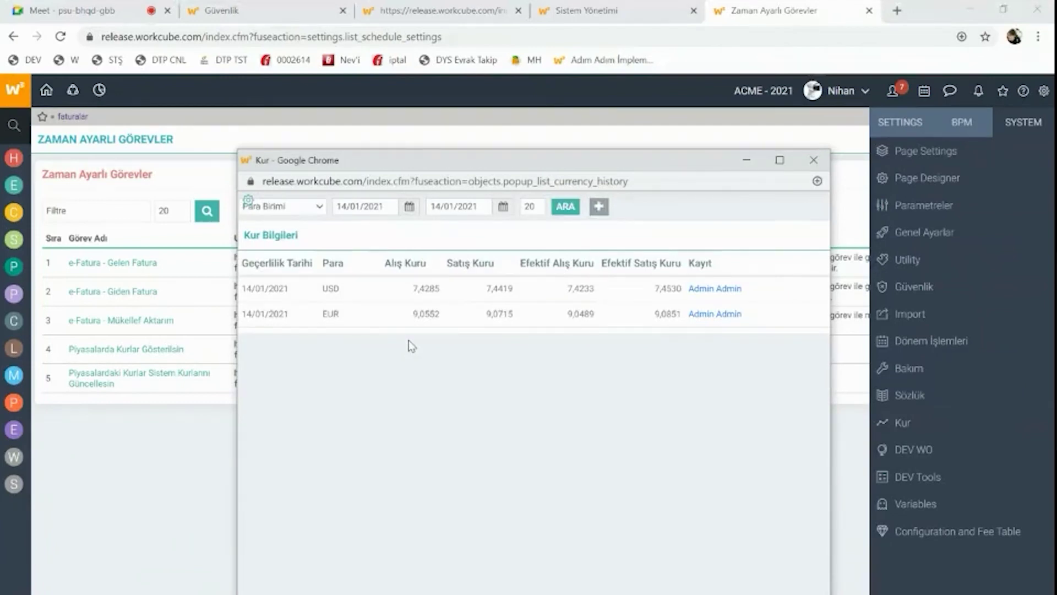
click(175, 417)
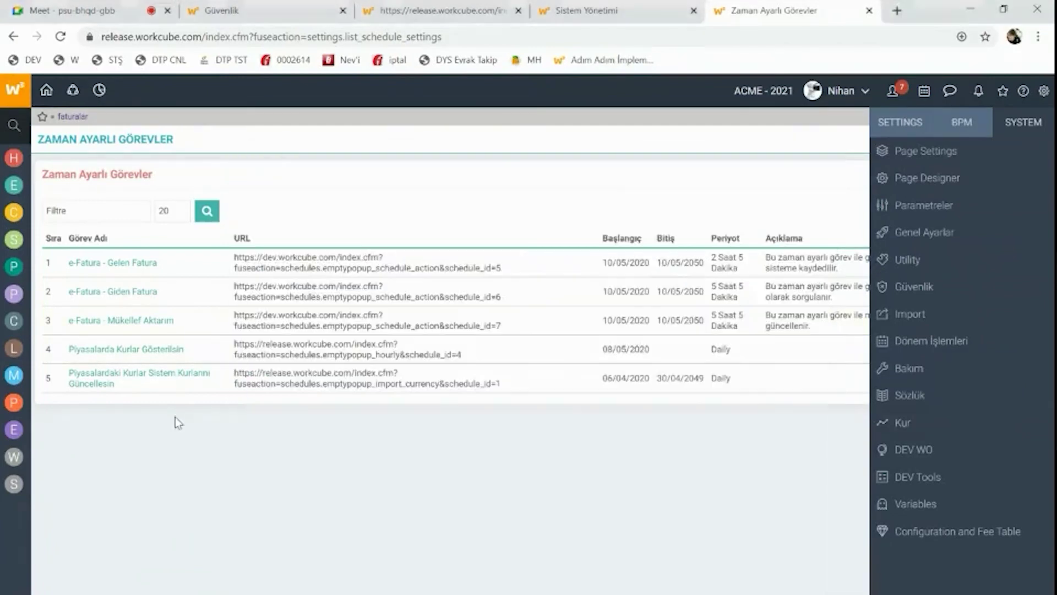
Highlight the task names Piyasalarda Kurlar Gösterilsin and Piyasalardaki Kurlar Sistem Kurlarını Güncellesin in the scheduled task list
drag(208, 357, 66, 355)
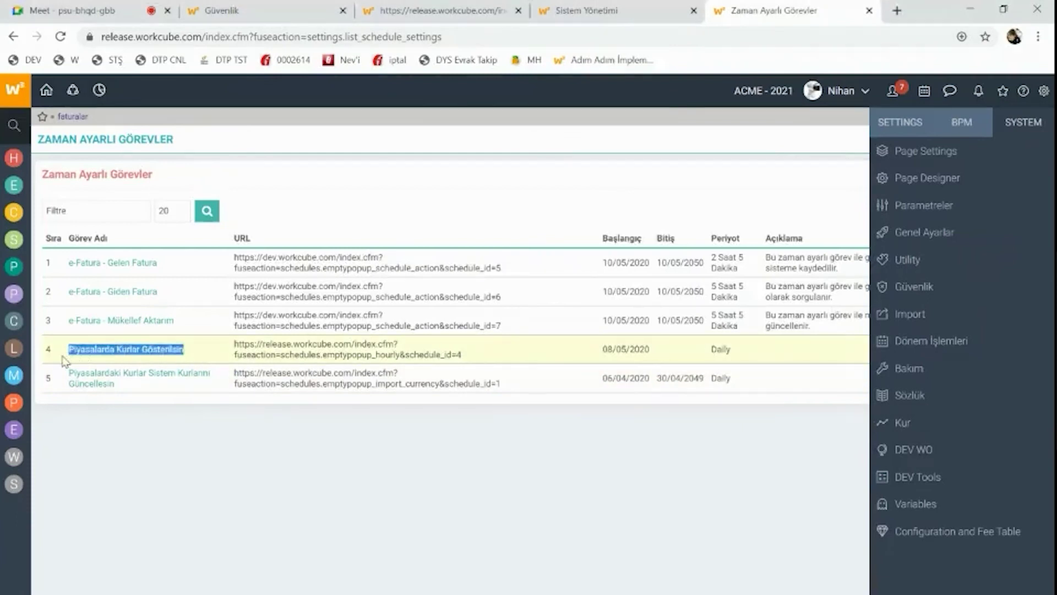
drag(115, 387, 65, 378)
click(189, 419)
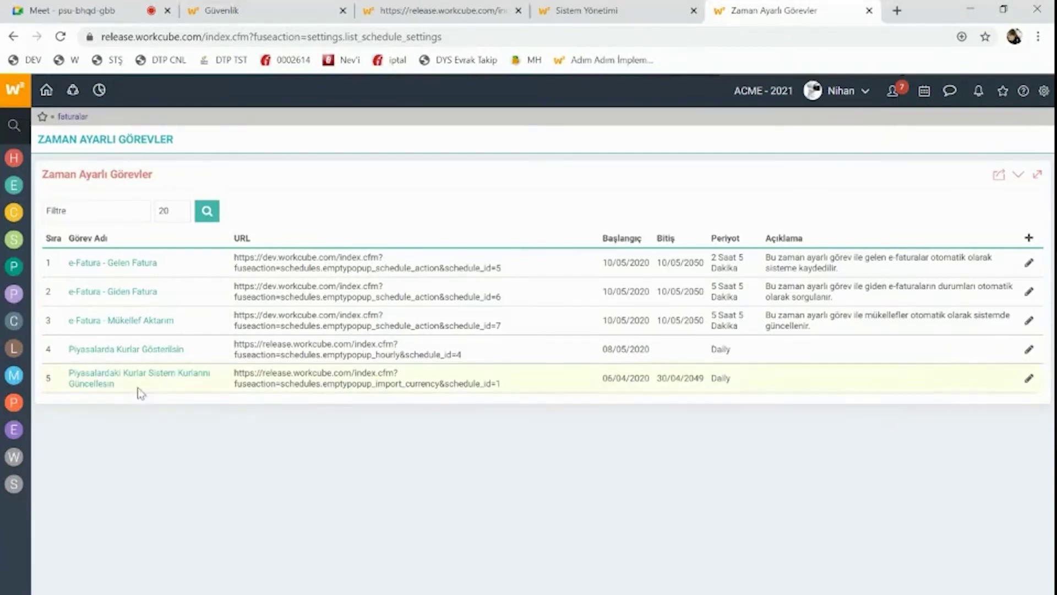
triple_click(110, 382)
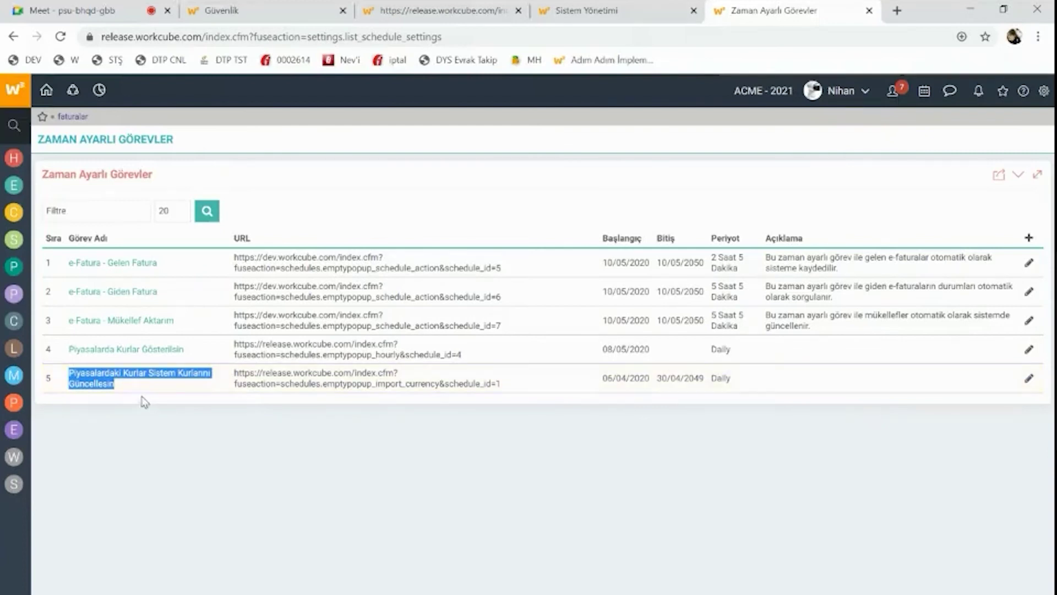
Go to the Workcube home page and view the exchange rates in the Piyasalar box
drag(134, 389, 482, 20)
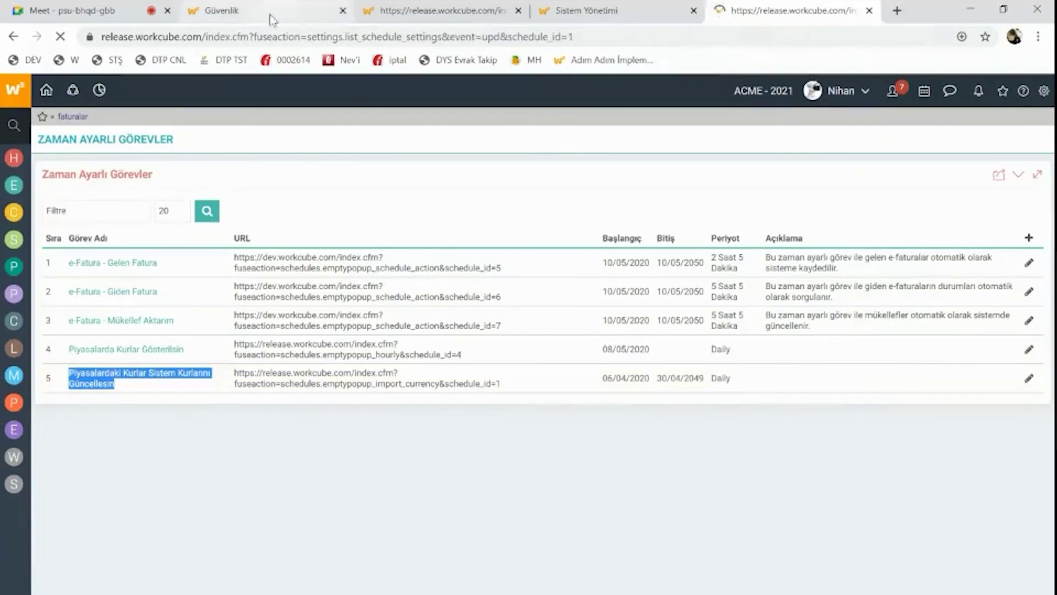
click(270, 13)
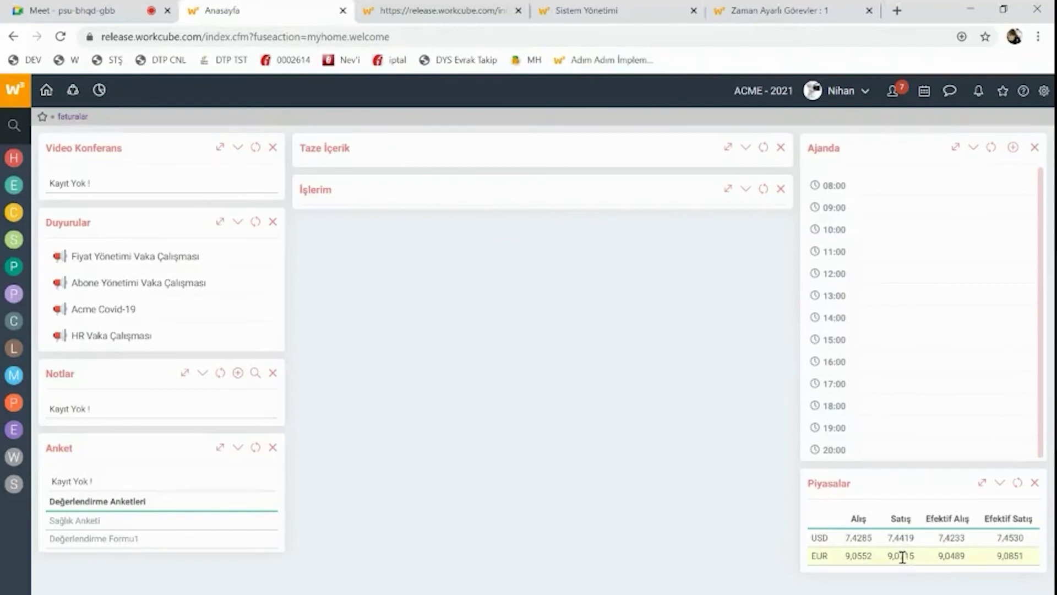
click(742, 5)
click(660, 10)
Reload the Zaman Ayarlı Görevler list and open the Piyasalardaki Kurlar Sistem Kurlarını Güncellesin task in a separate tab
click(727, 5)
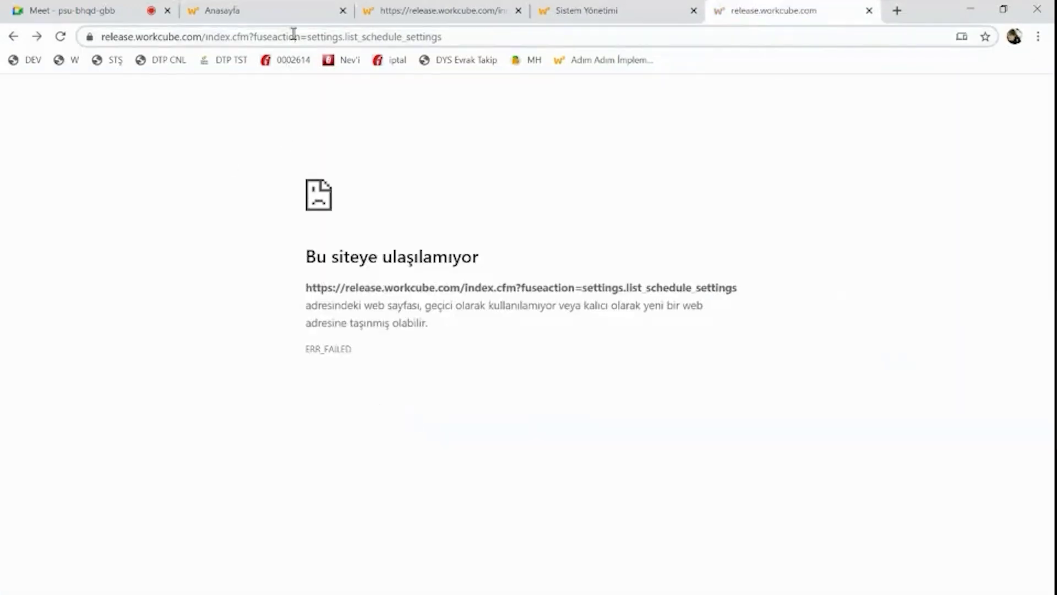
click(294, 37)
key(Return)
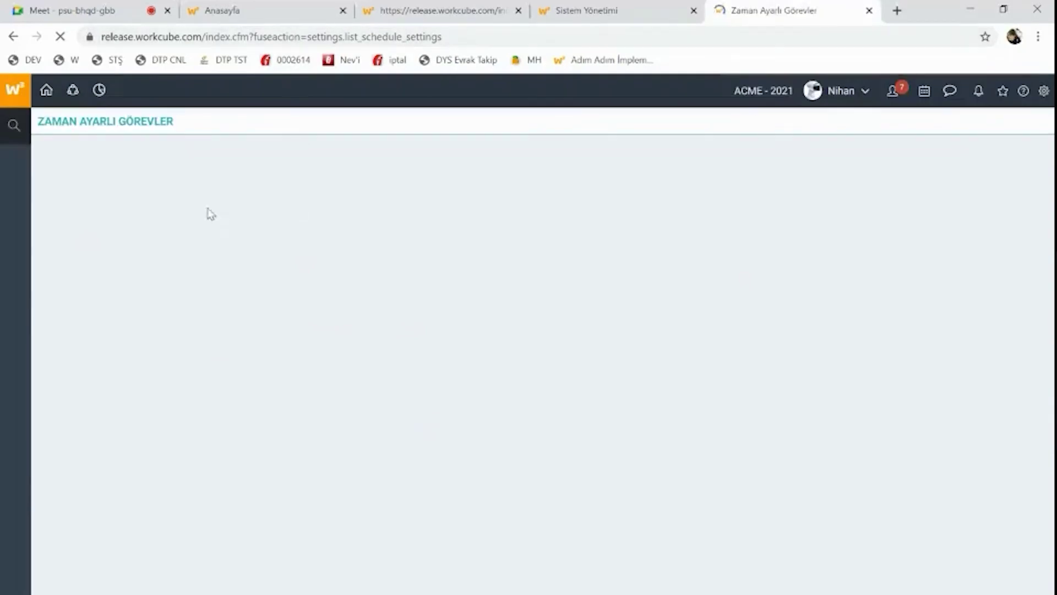
click(137, 214)
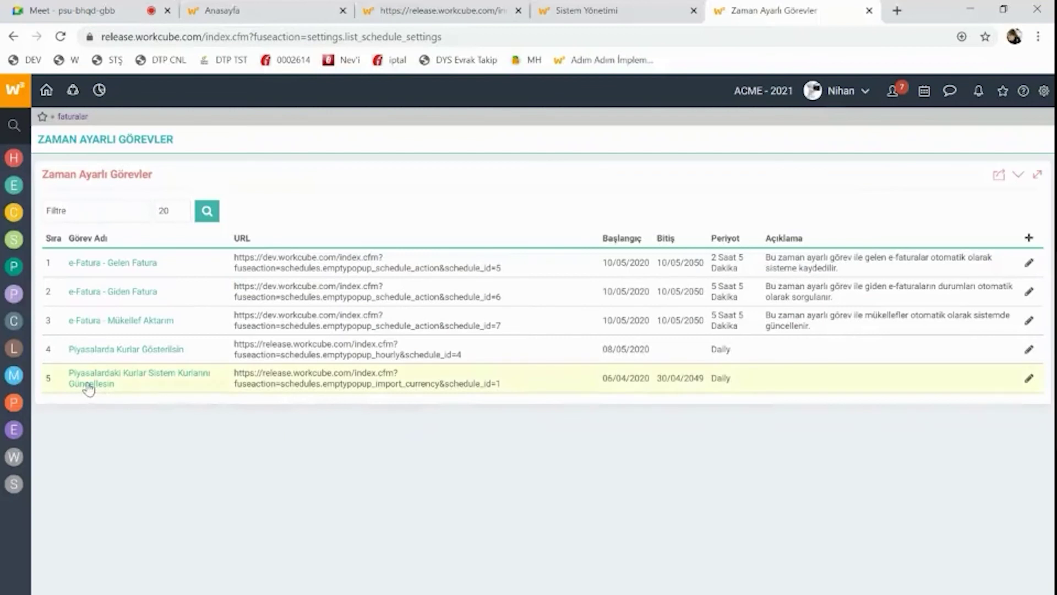
middle_click(88, 383)
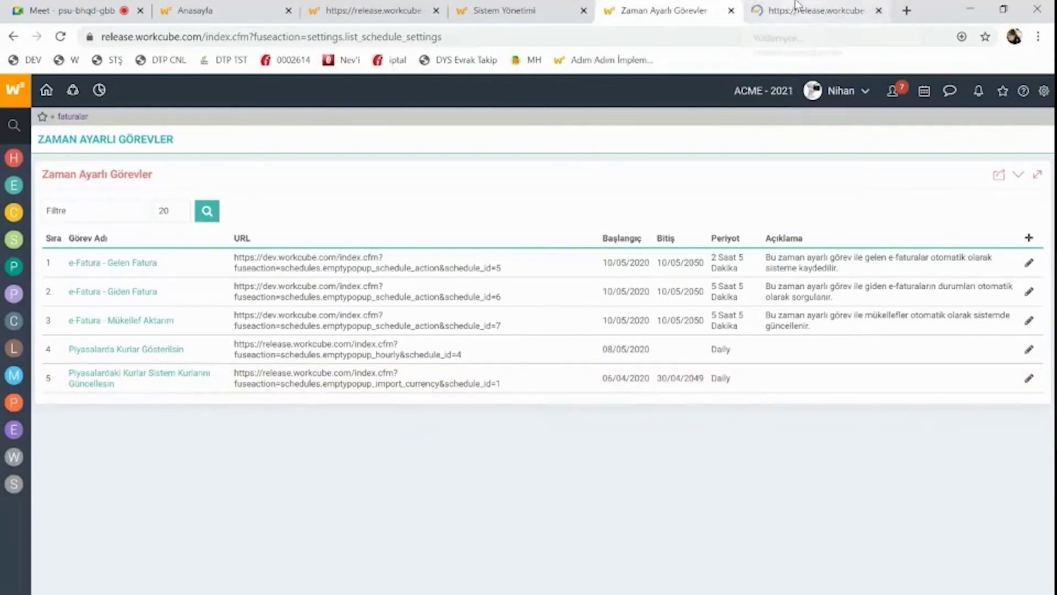
click(797, 8)
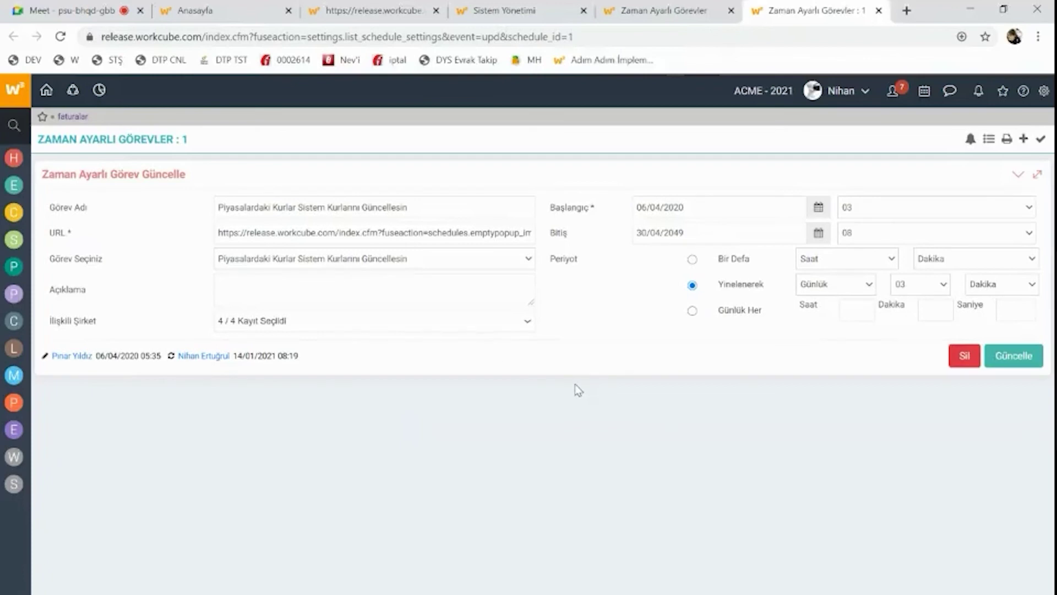
View the available task types under Görev Seçiniz and keep Piyasalardaki Kurlar Sistem Kurlarını Güncellesin selected
click(283, 233)
key(Tab)
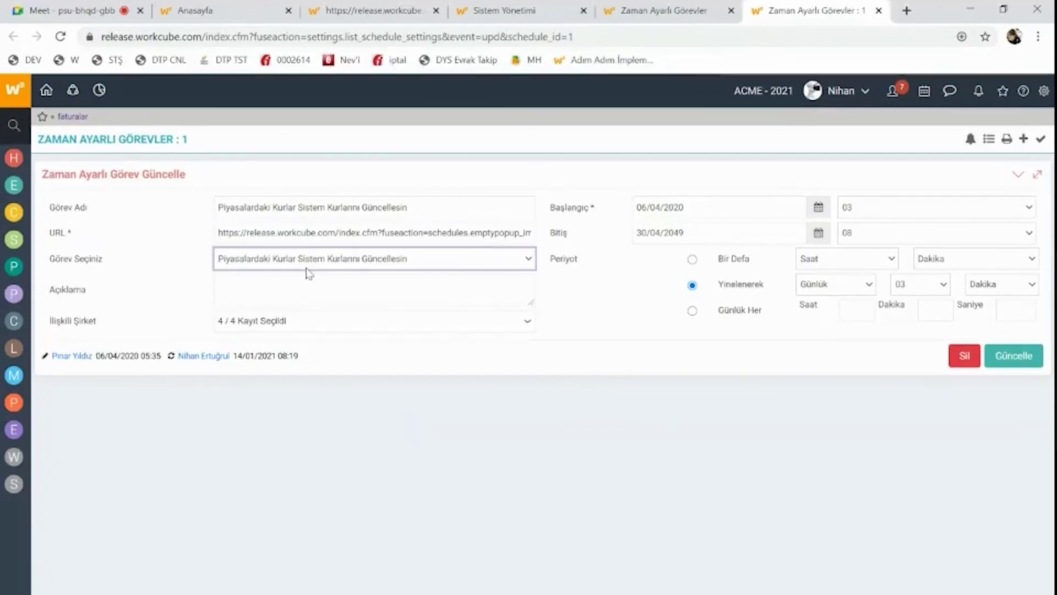
click(308, 258)
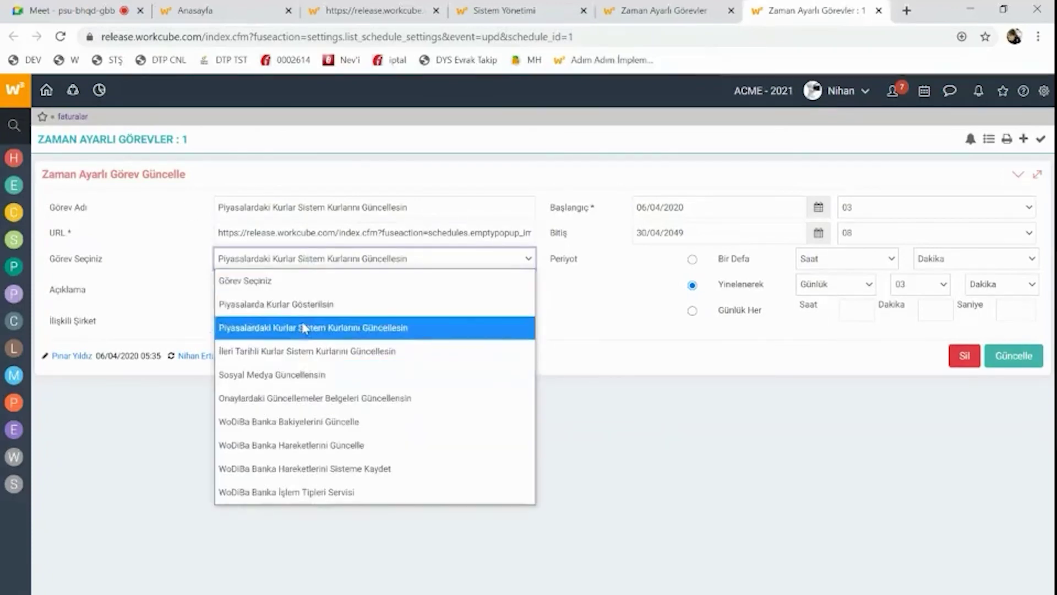
click(395, 327)
Clear the scheduled task's URL and reselect Piyasalardaki Kurlar Sistem Kurlarını Güncellesin as its task type
click(418, 236)
key(ctrl+a)
key(BackSpace)
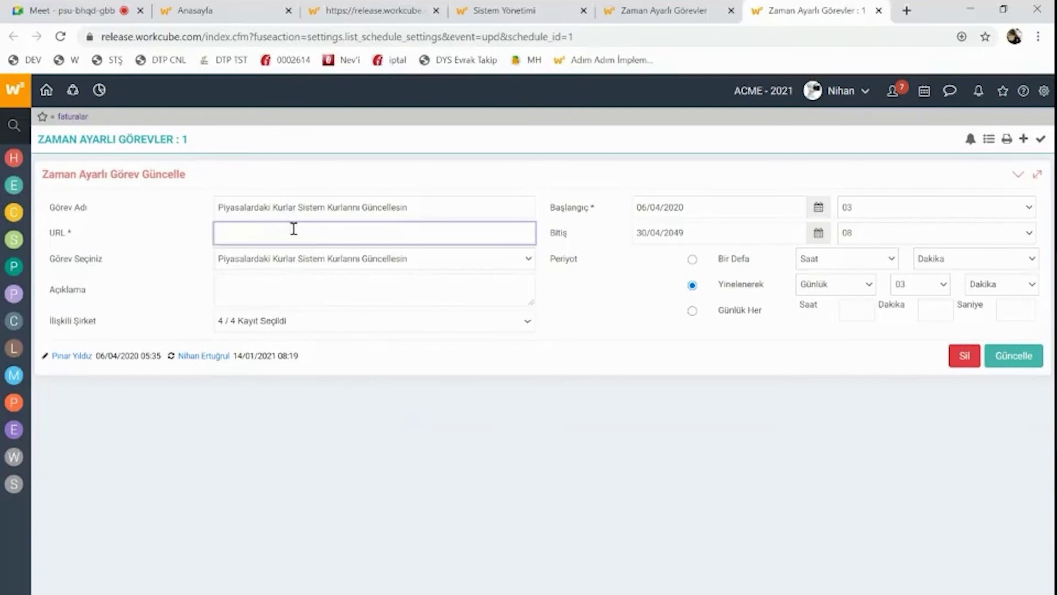
click(286, 255)
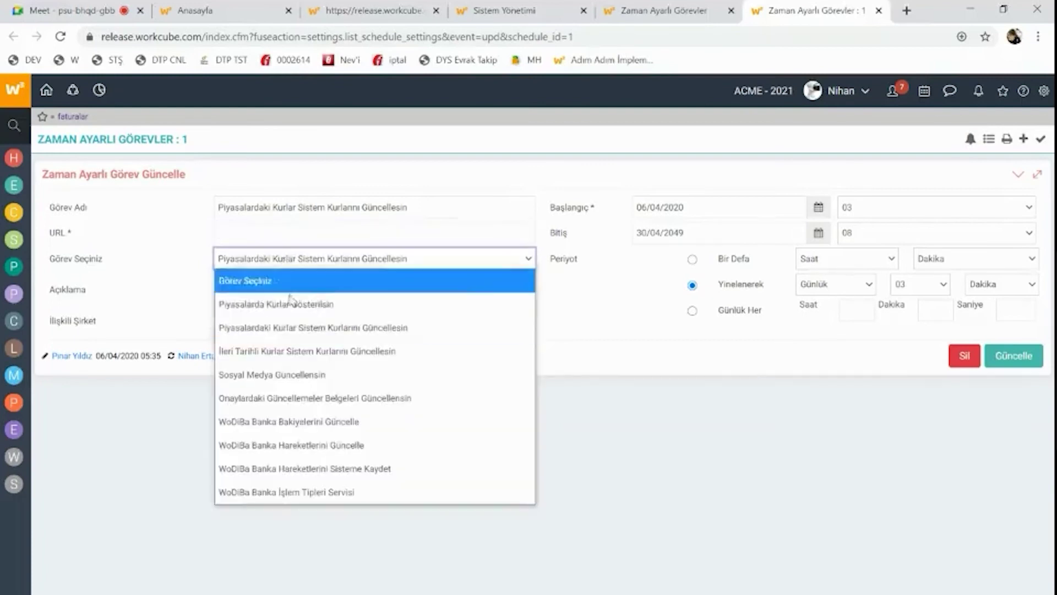
click(285, 328)
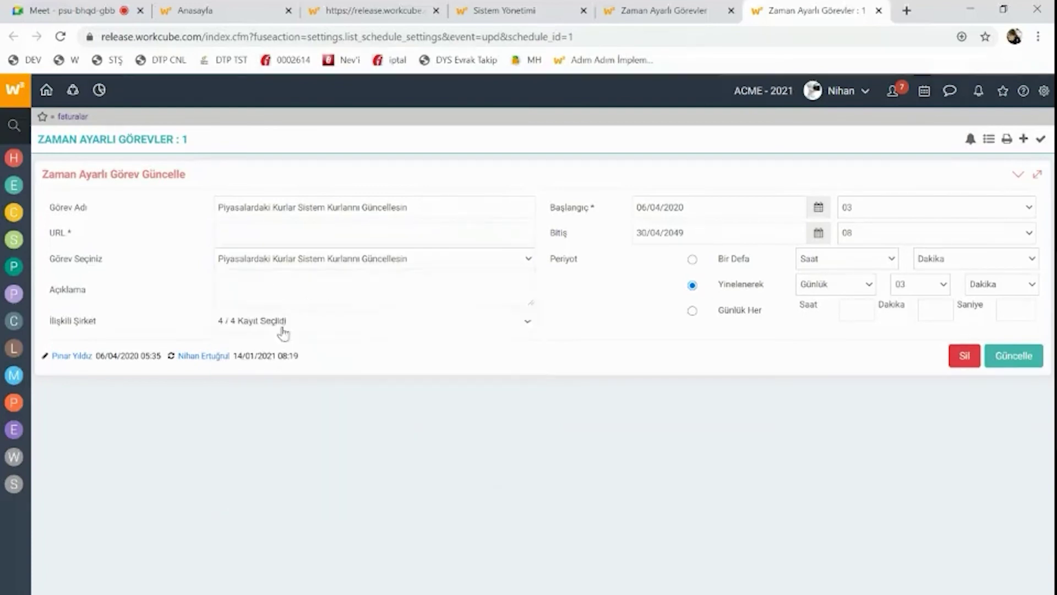
Choose Piyasalarda Kurlar Gösterilsin as the task type and highlight the URL filled in for it
click(293, 259)
click(298, 300)
click(280, 233)
drag(279, 232, 531, 234)
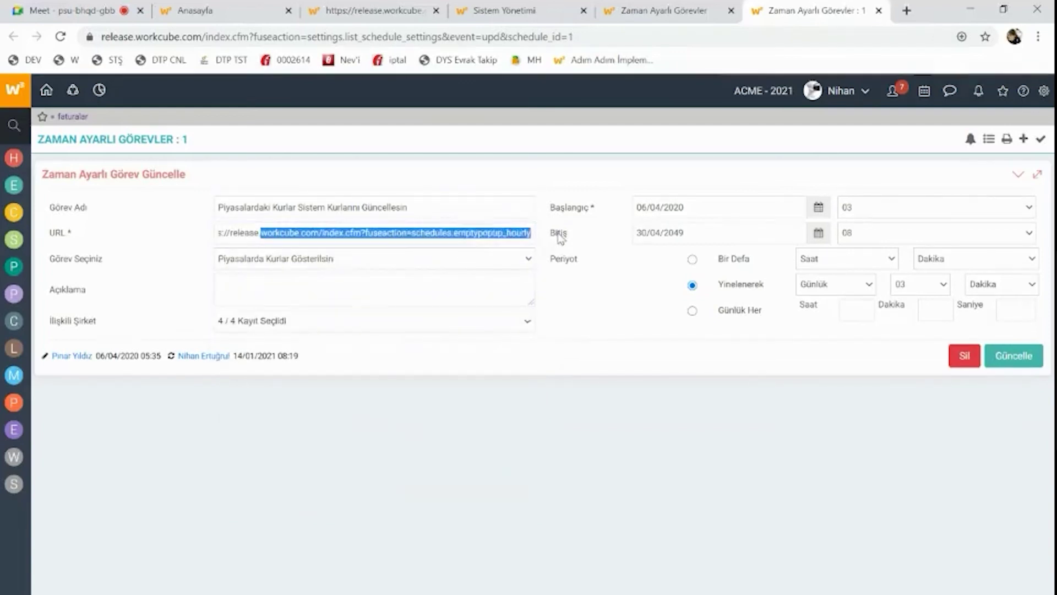
click(465, 240)
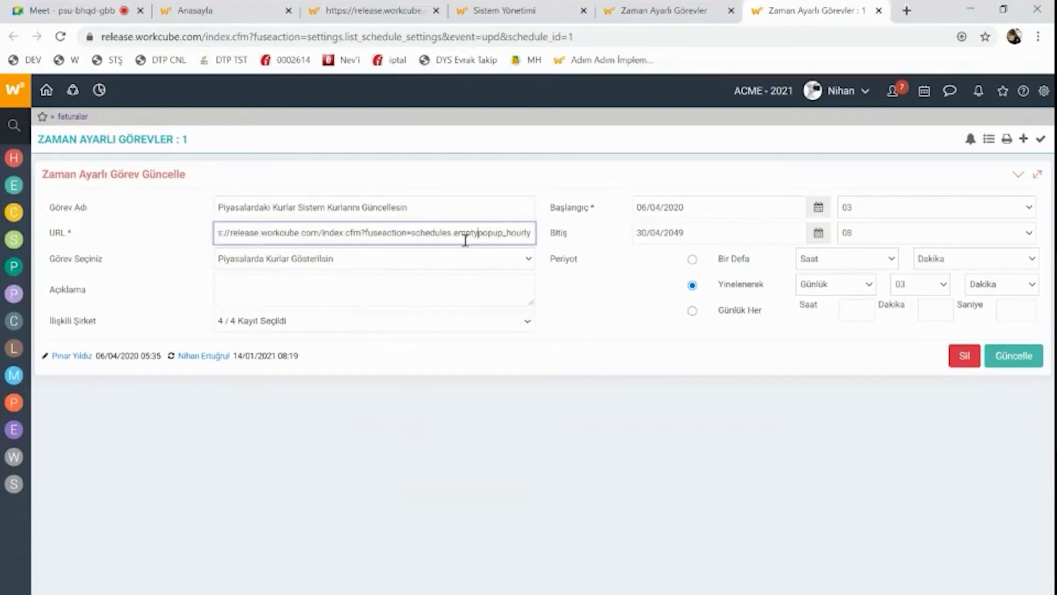
drag(478, 234, 359, 237)
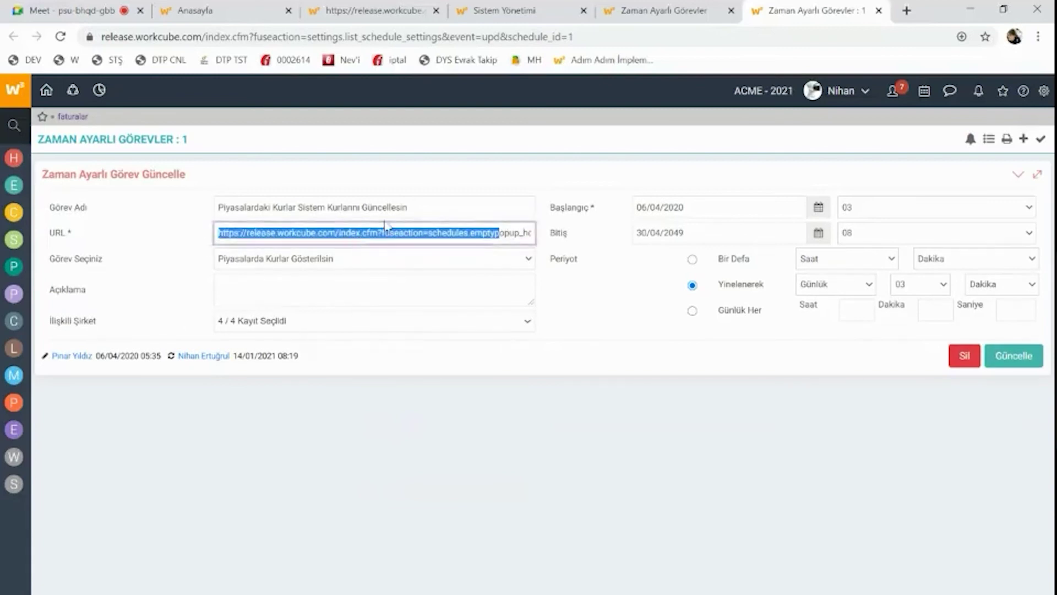
Set the task type back to Piyasalardaki Kurlar Sistem Kurlarını Güncellesin
click(338, 266)
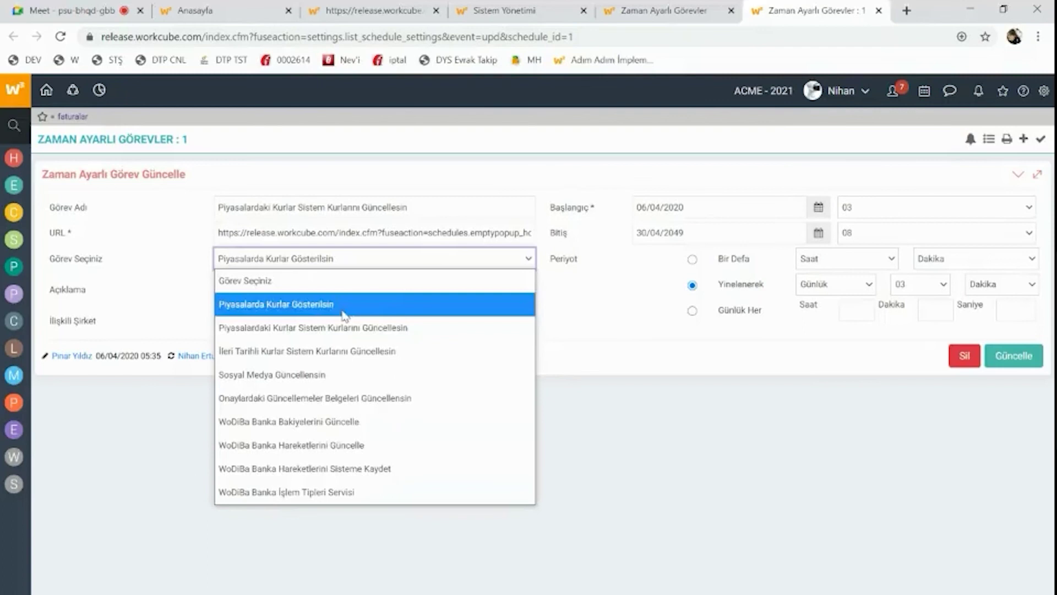
click(343, 327)
click(689, 208)
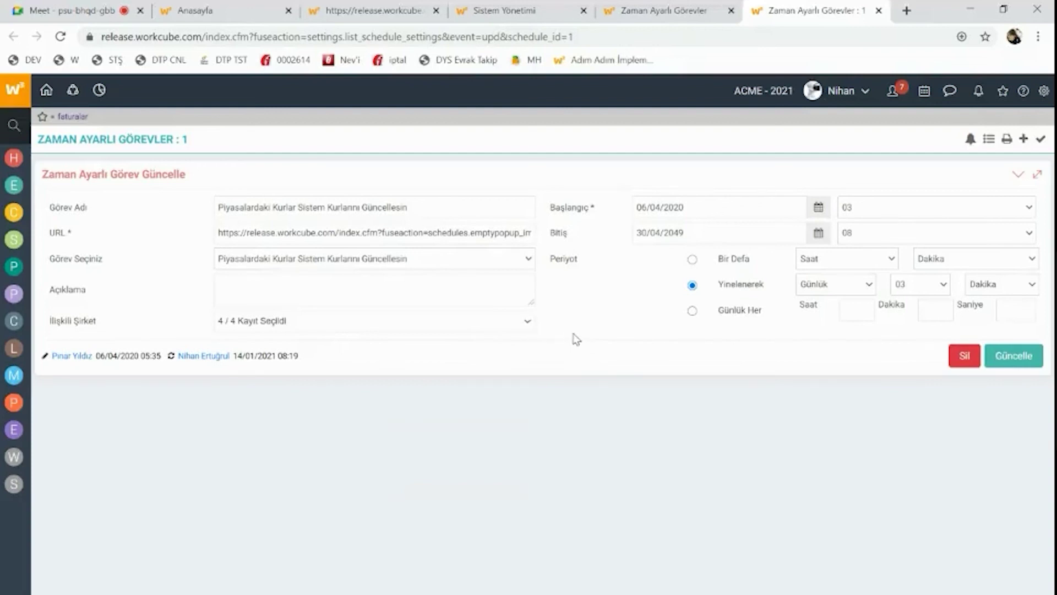
View the company options under İlişkili Şirket and close them without changing the selection
click(487, 322)
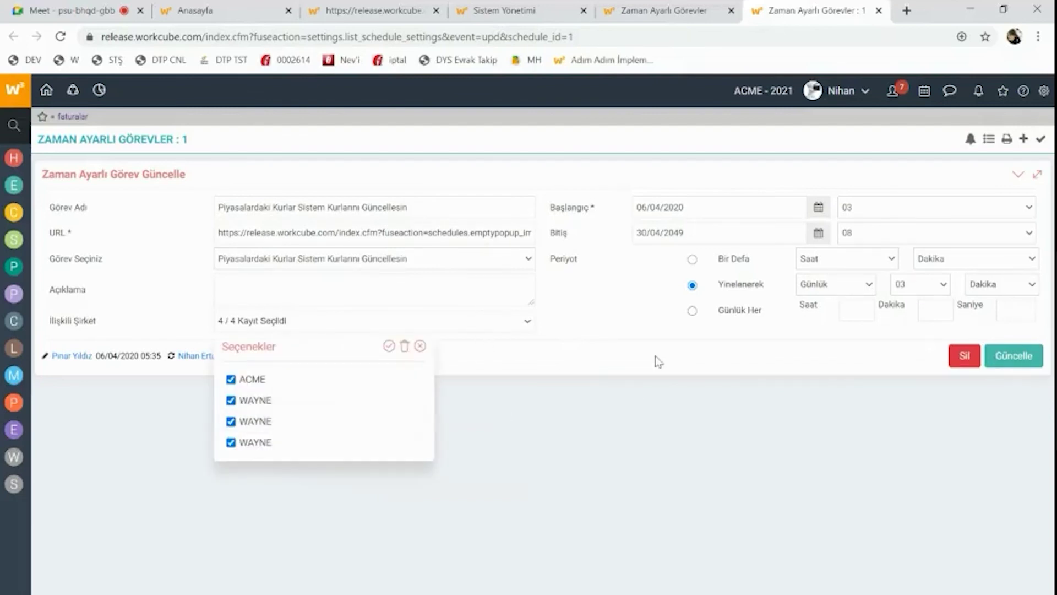
click(420, 346)
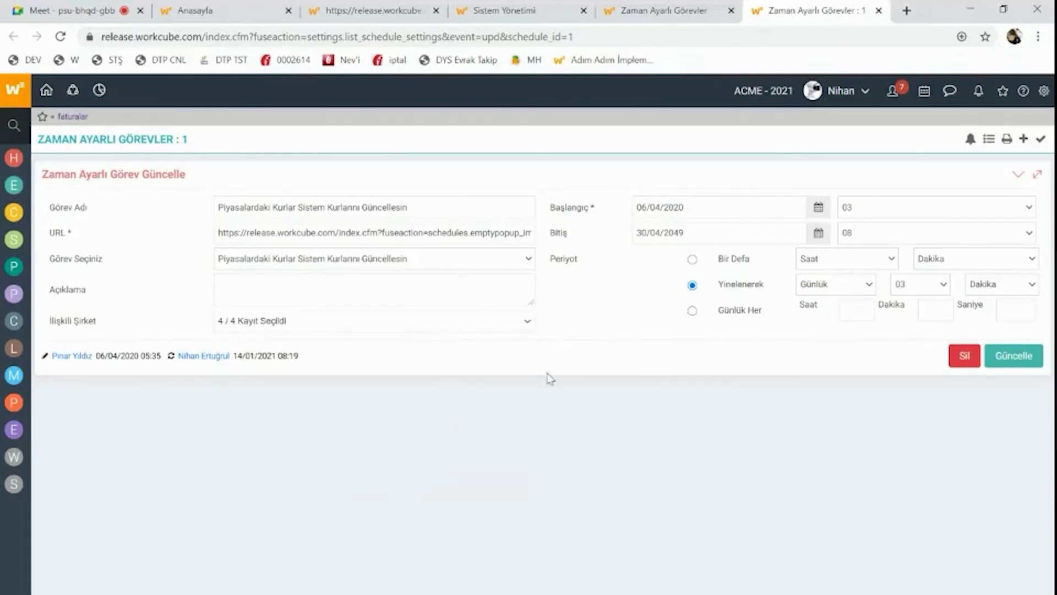
click(707, 208)
Set the task's Periyot to Bir Defa with hour 07 and minute 1
click(692, 258)
click(801, 267)
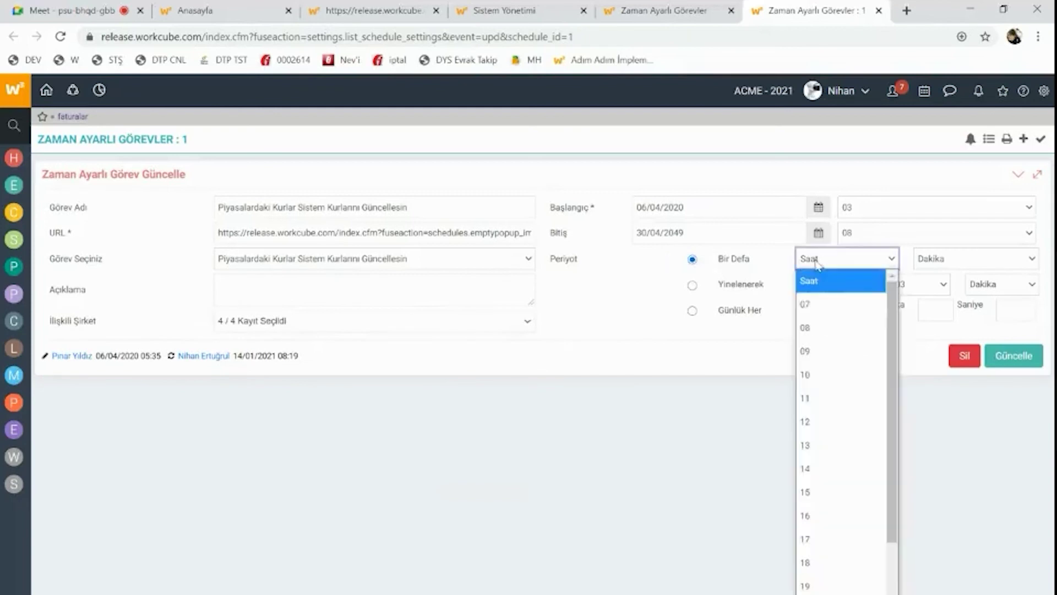
click(809, 301)
click(954, 261)
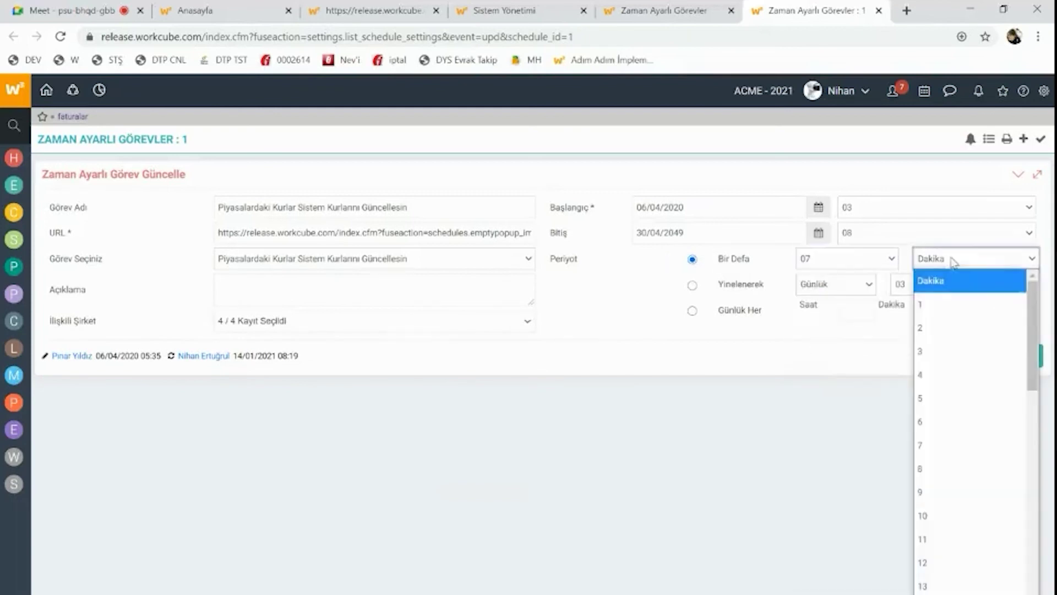
click(957, 304)
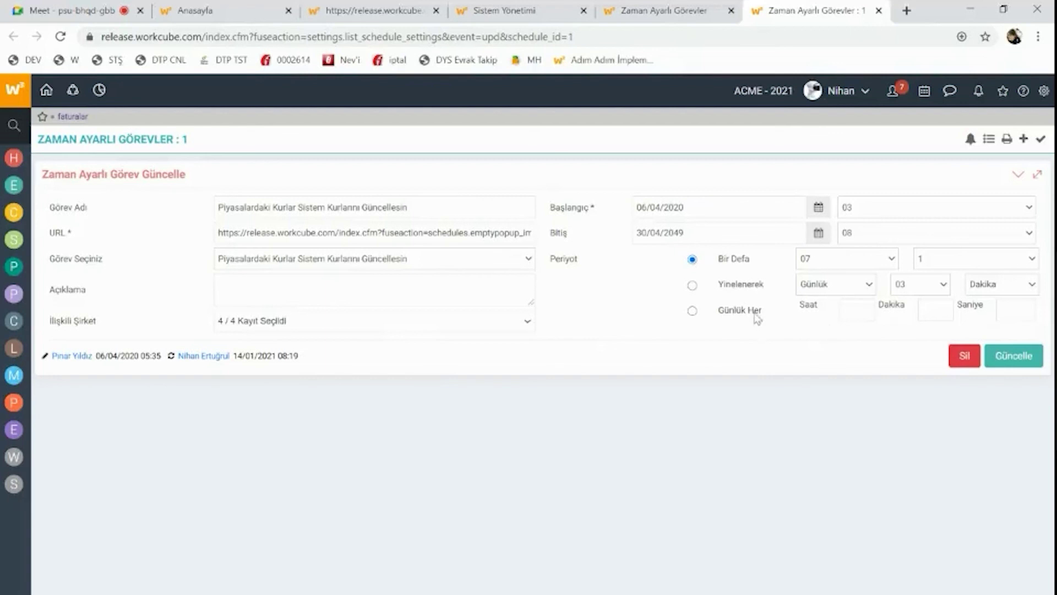
Switch the Periyot to Yinelenerek with Günlük repetition, and view its hour and minute options
click(692, 284)
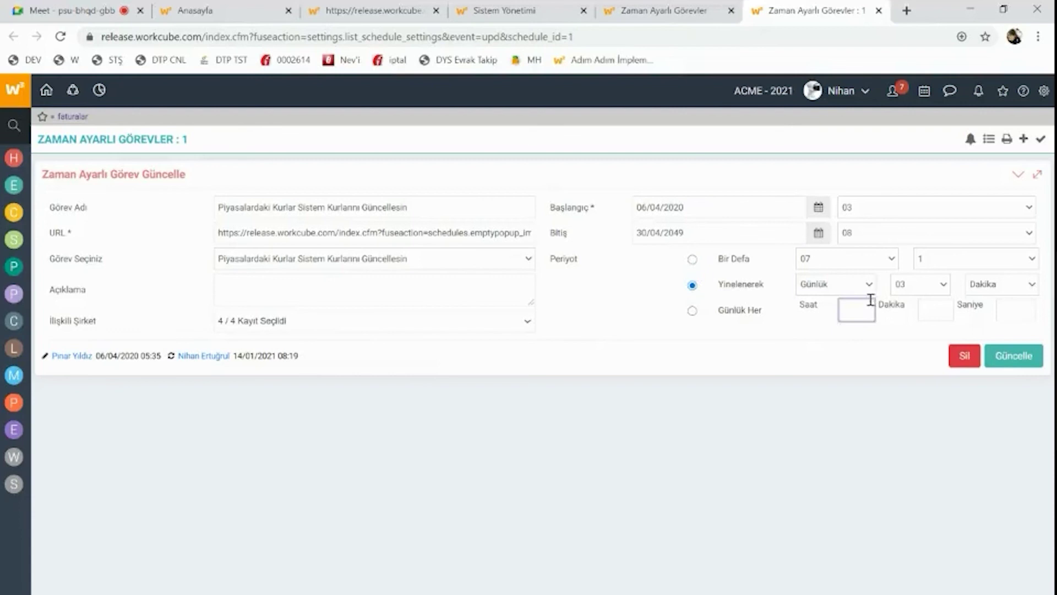
click(863, 293)
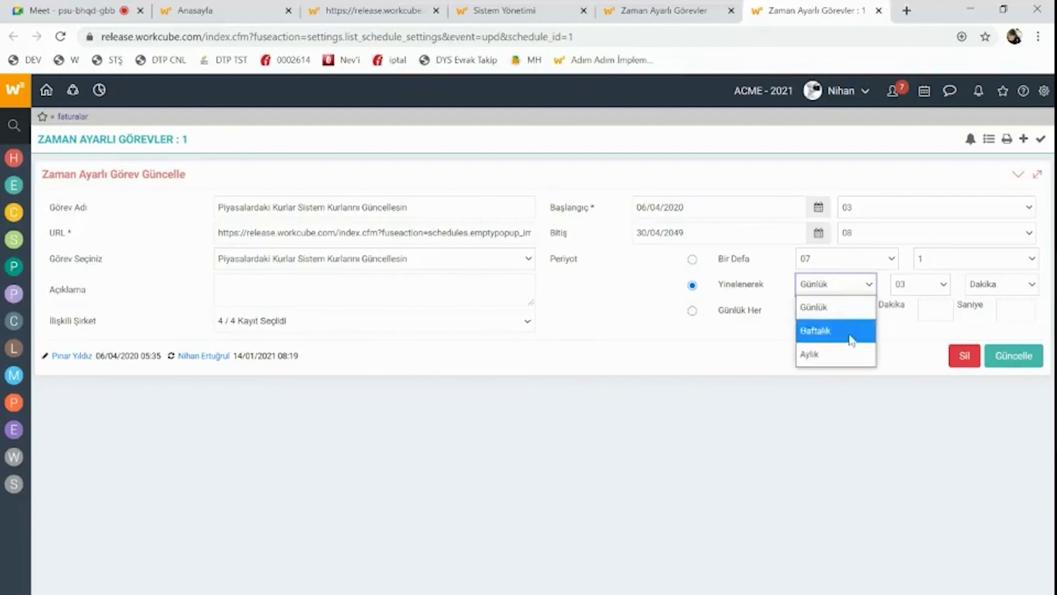
click(860, 309)
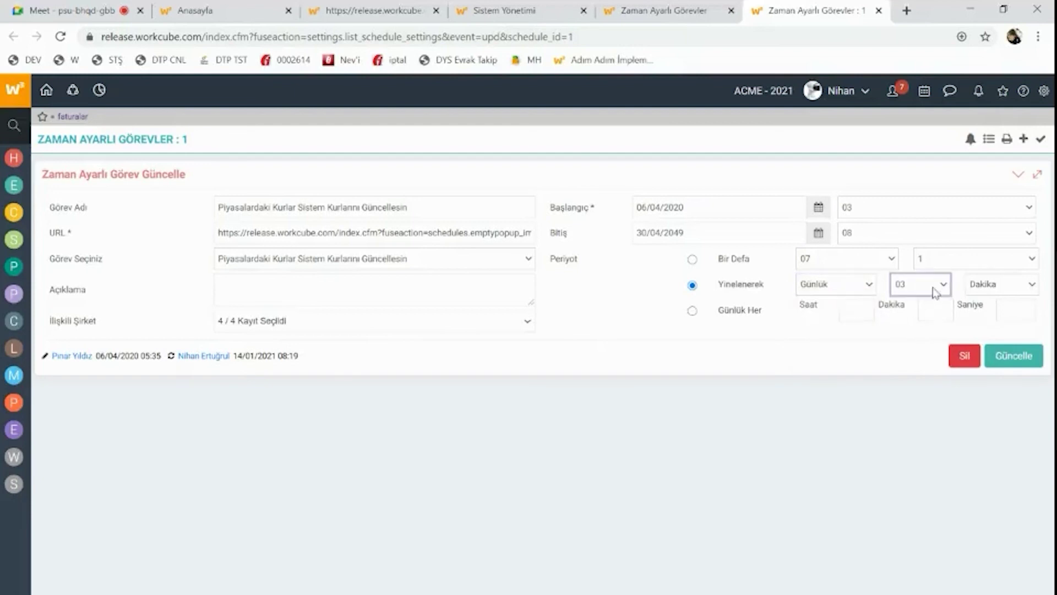
click(935, 292)
click(937, 293)
click(1030, 288)
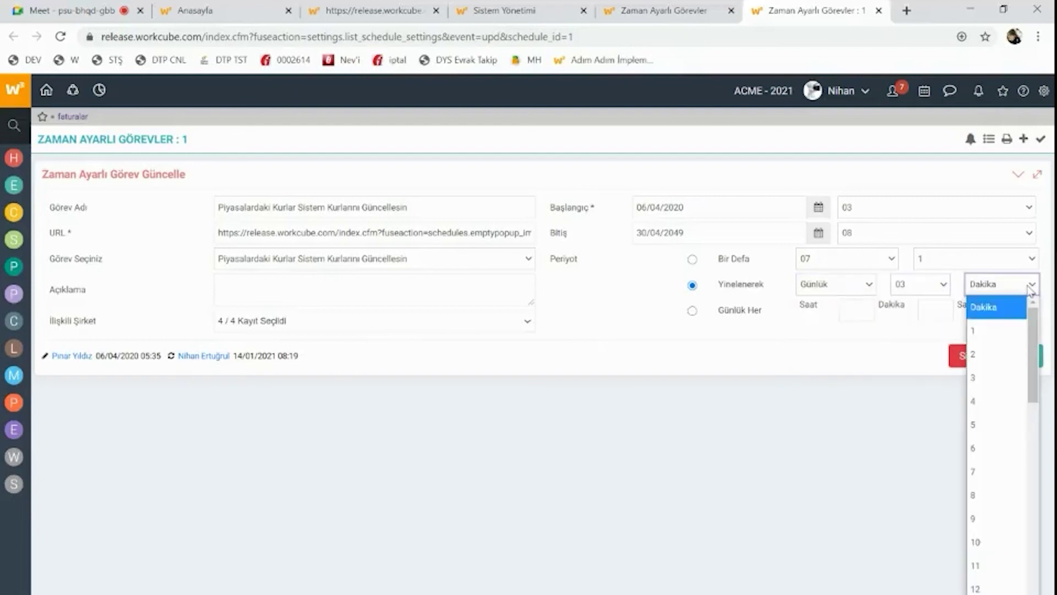
click(1031, 287)
click(1029, 288)
click(716, 344)
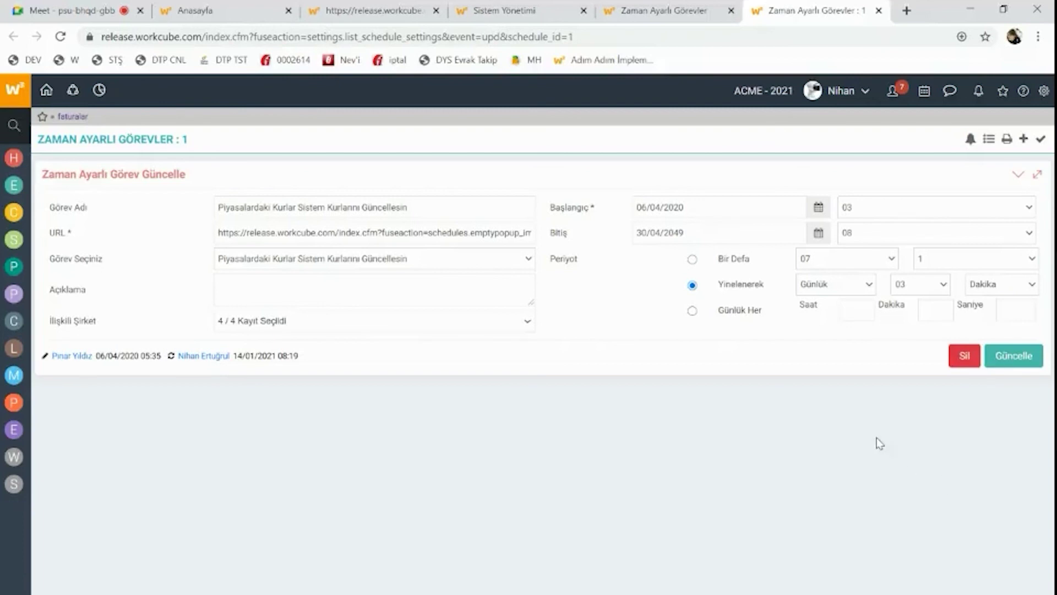
Set the Periyot to Günlük Her with Saat 2, Dakika 2 and Saniye 2, and return to the scheduled task list
click(693, 310)
click(857, 311)
text(2)
click(926, 309)
text(2)
click(1014, 310)
text(2)
click(894, 356)
click(650, 10)
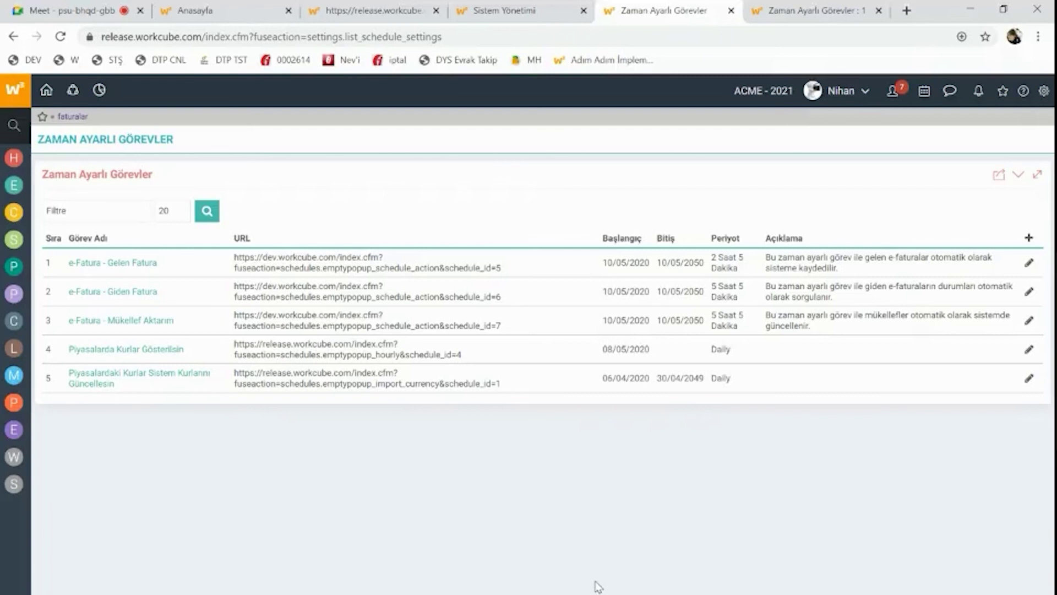
Open dev.workcube.com in a new browser tab and sign in with the saved credentials
click(1044, 91)
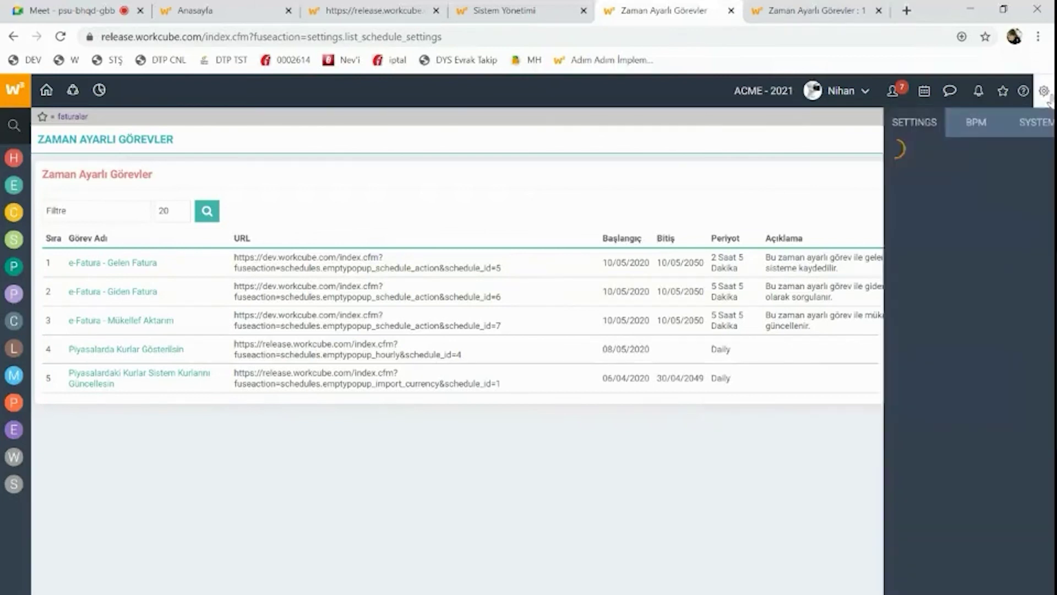
click(967, 123)
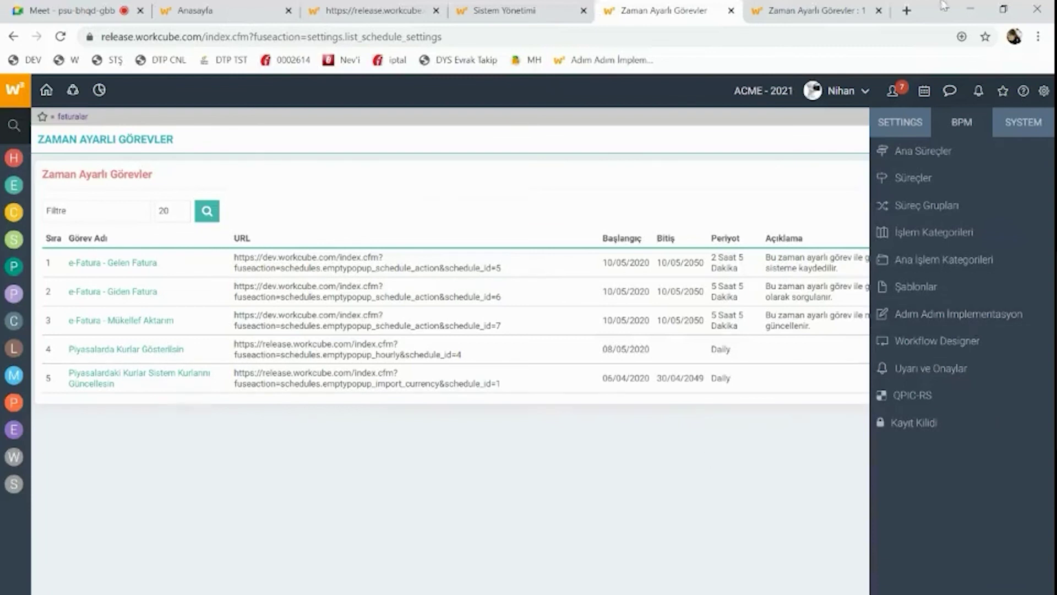
click(906, 10)
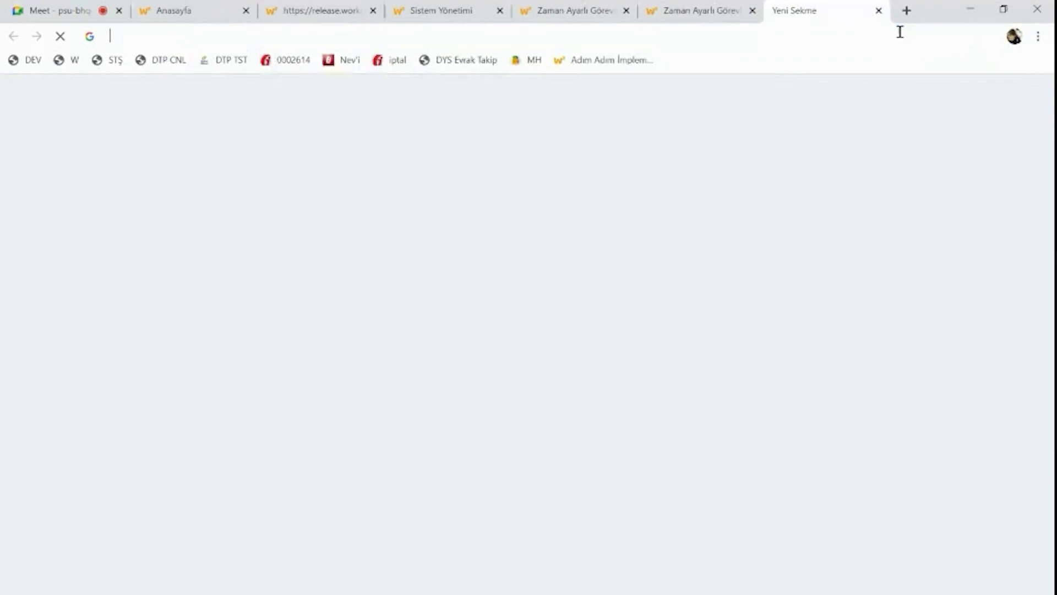
click(903, 31)
text(dev)
key(Return)
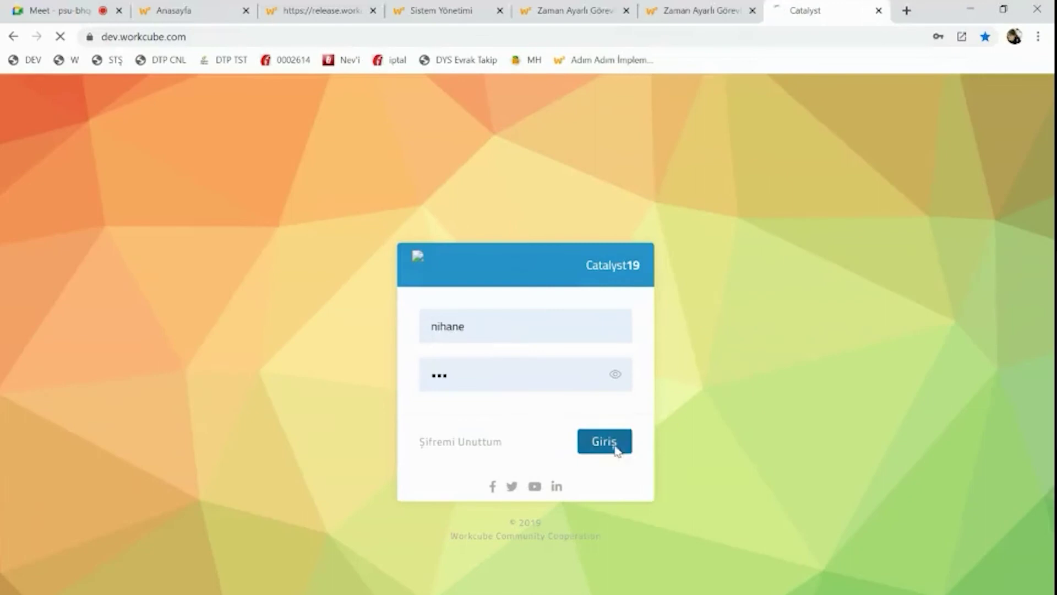
click(617, 447)
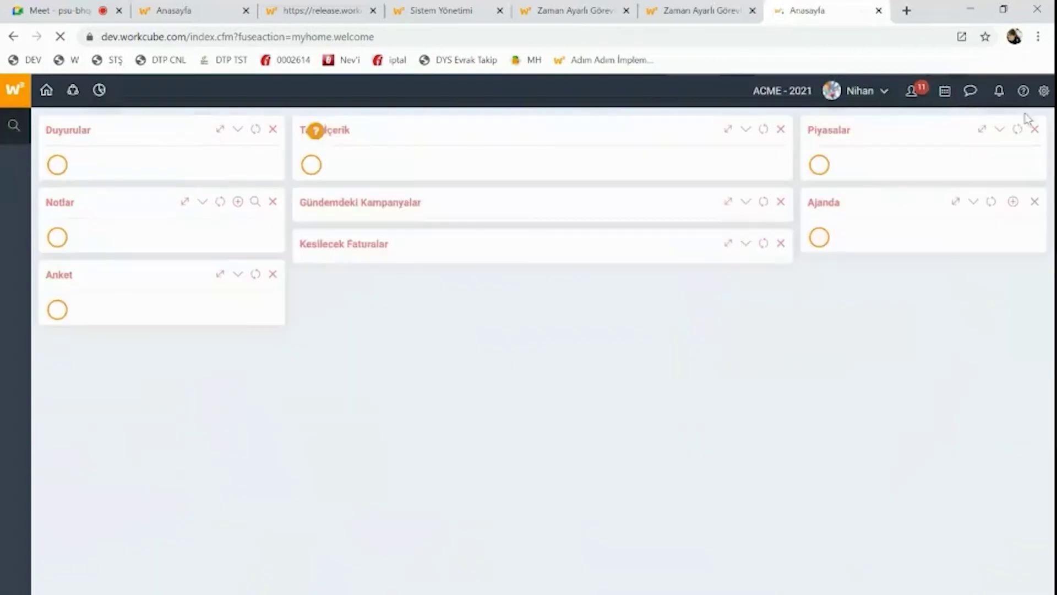
Open the Adım Adım İmplementasyon page from the BPM settings of the dev site
click(1044, 91)
click(962, 123)
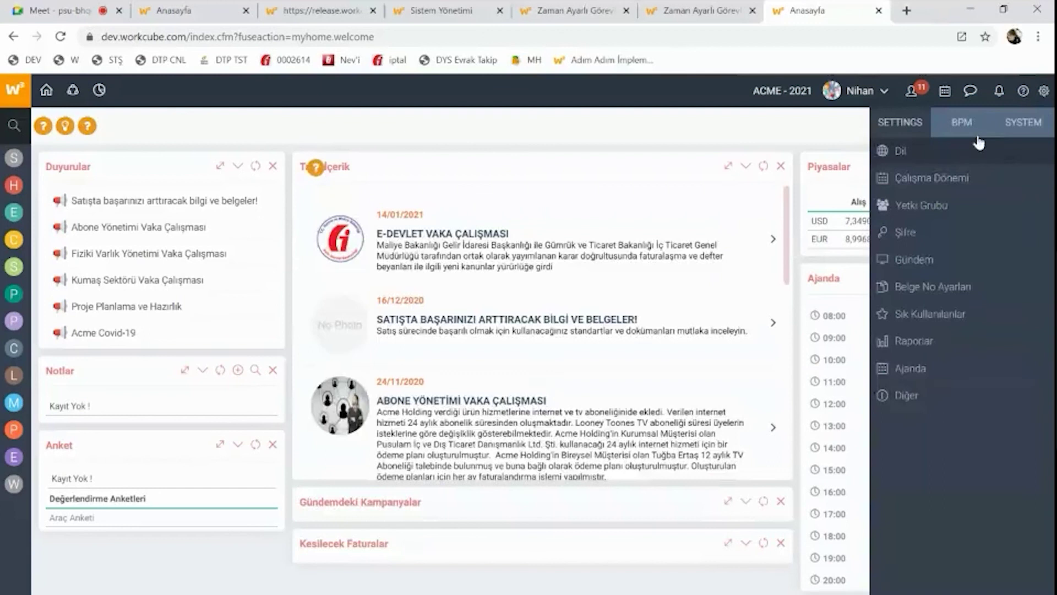
click(927, 316)
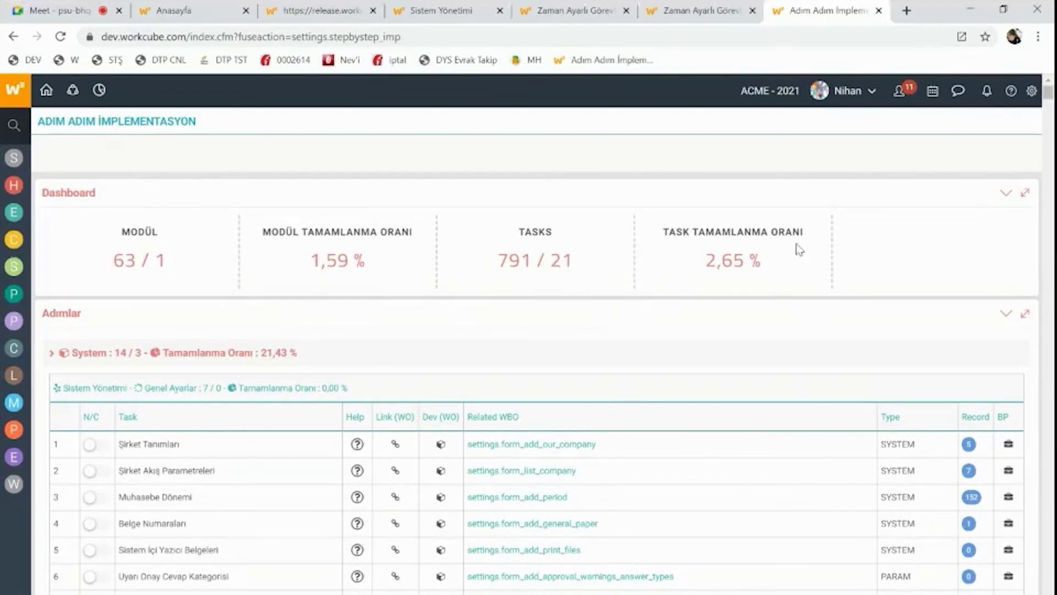
Open the linked page of the Şirket Tanımları task to view its form, and return to the implementation task list
scroll(448, 470, down, 1)
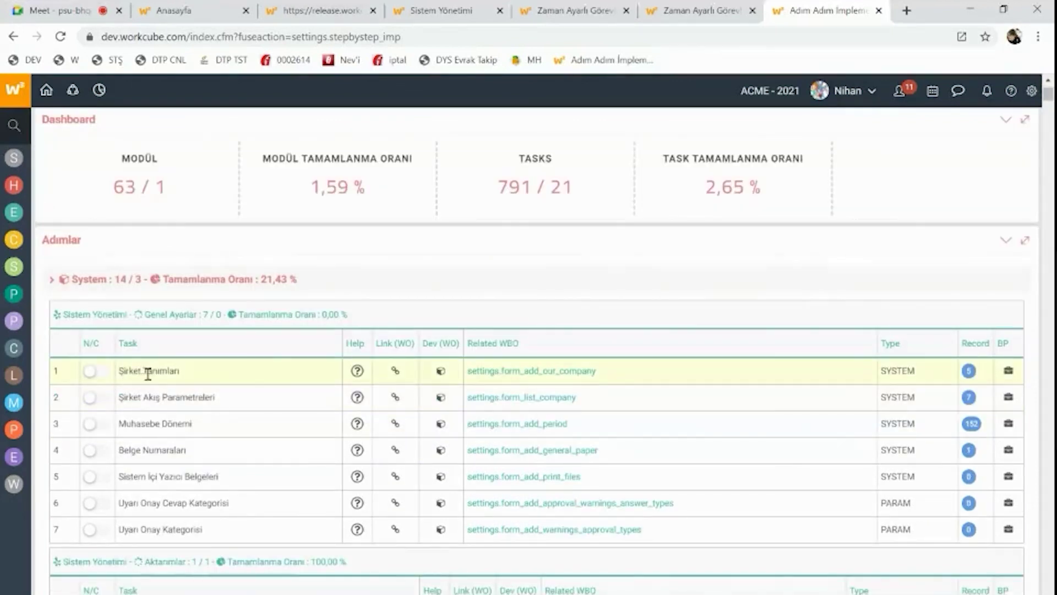
drag(137, 375, 174, 375)
click(395, 372)
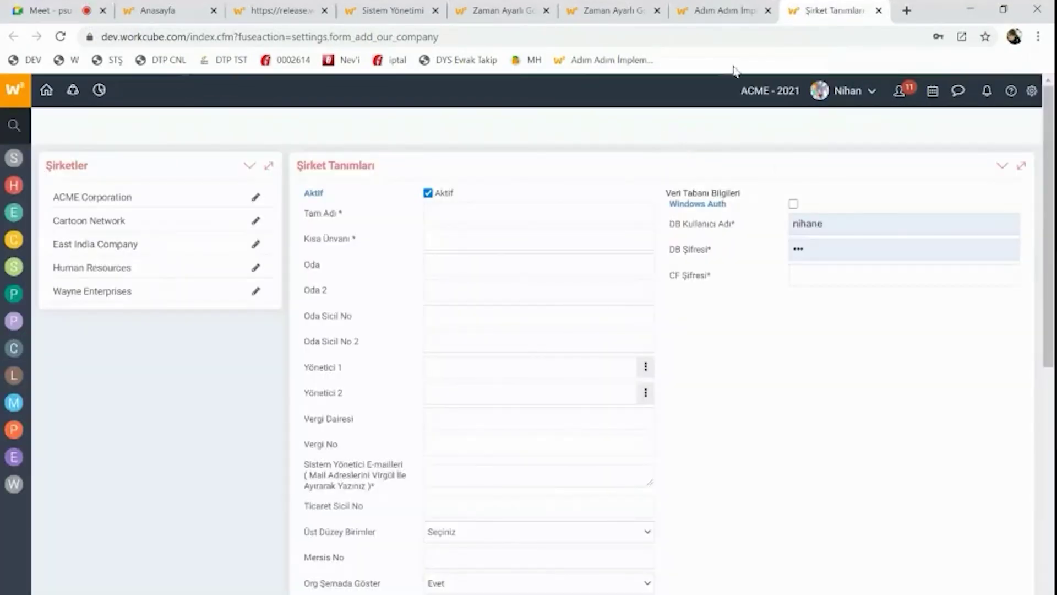
click(716, 11)
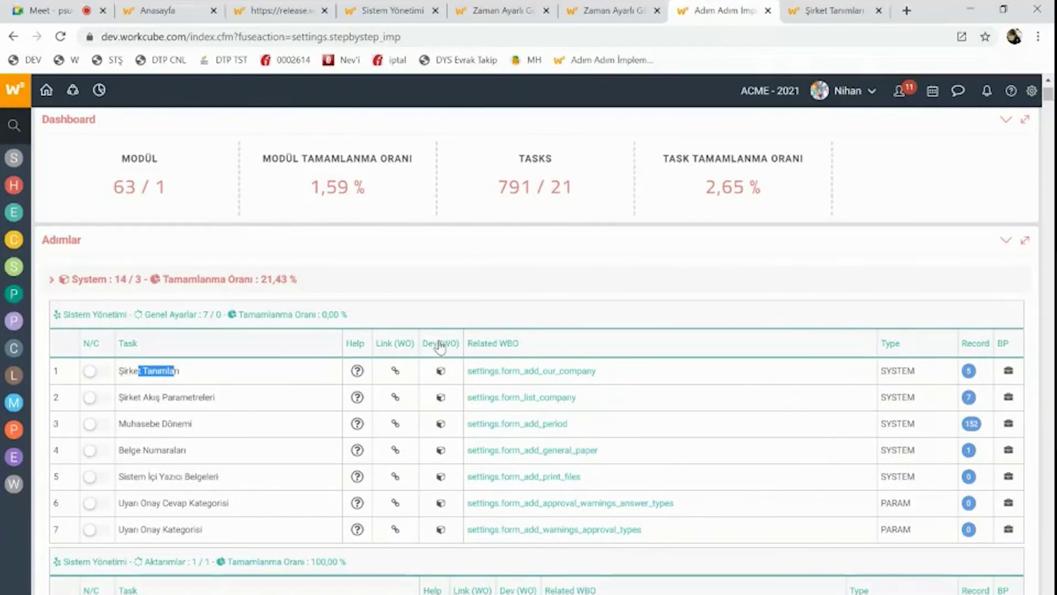
Look through the implementation steps by module, from System and BPM down to the Satış and Satınalma tasks
scroll(292, 380, down, 15)
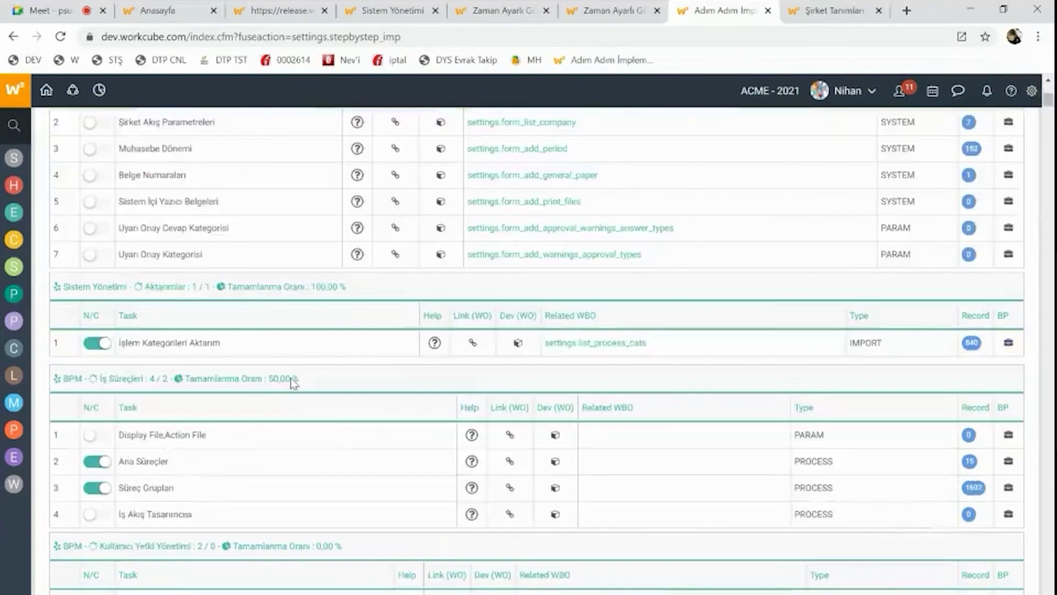
scroll(293, 382, down, 10)
drag(1047, 156, 1044, 273)
scroll(306, 349, down, 15)
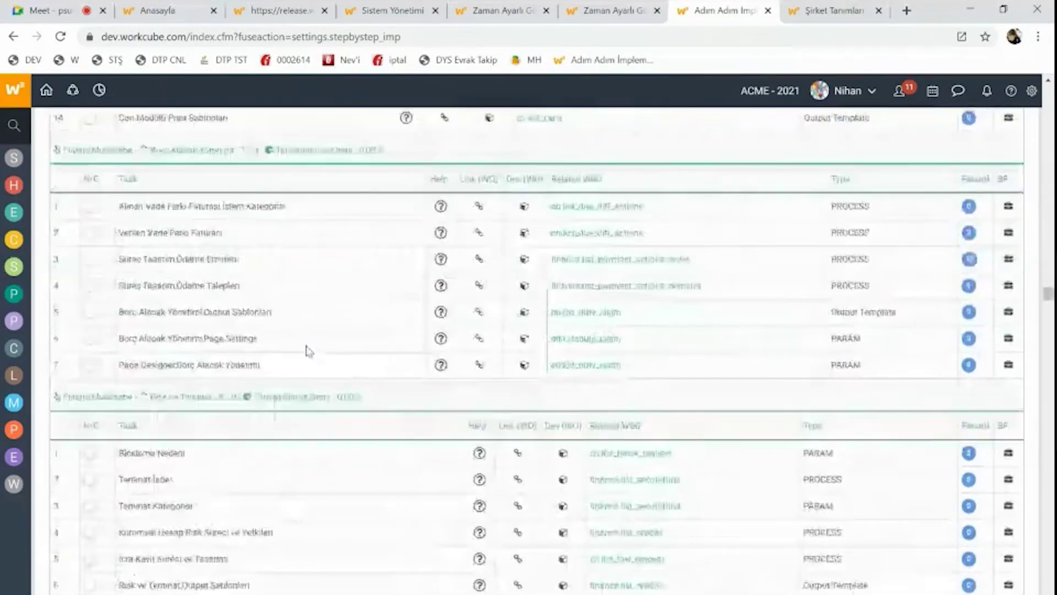
scroll(308, 352, down, 15)
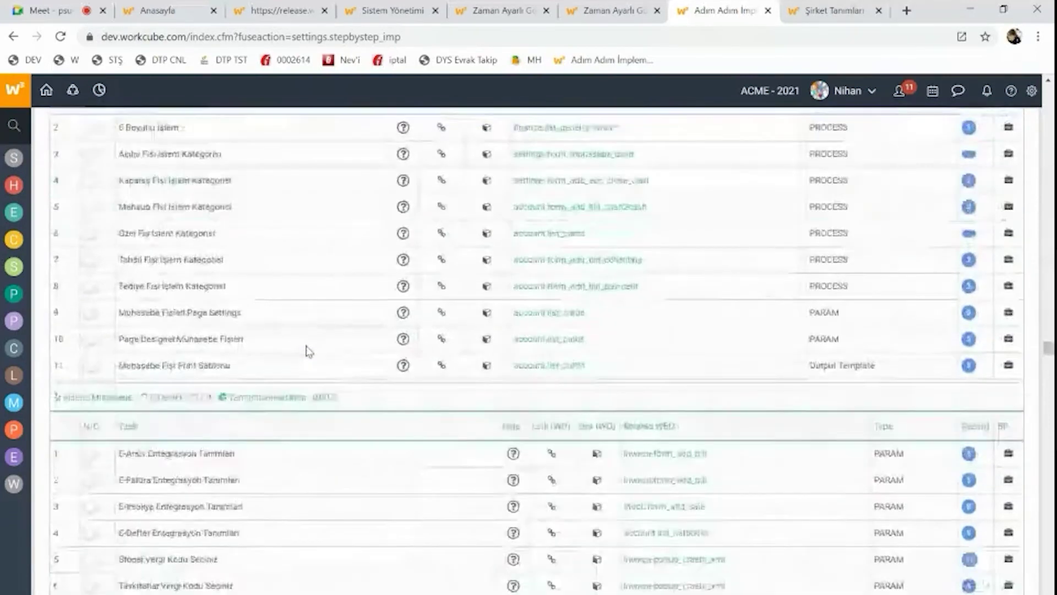
scroll(308, 352, down, 15)
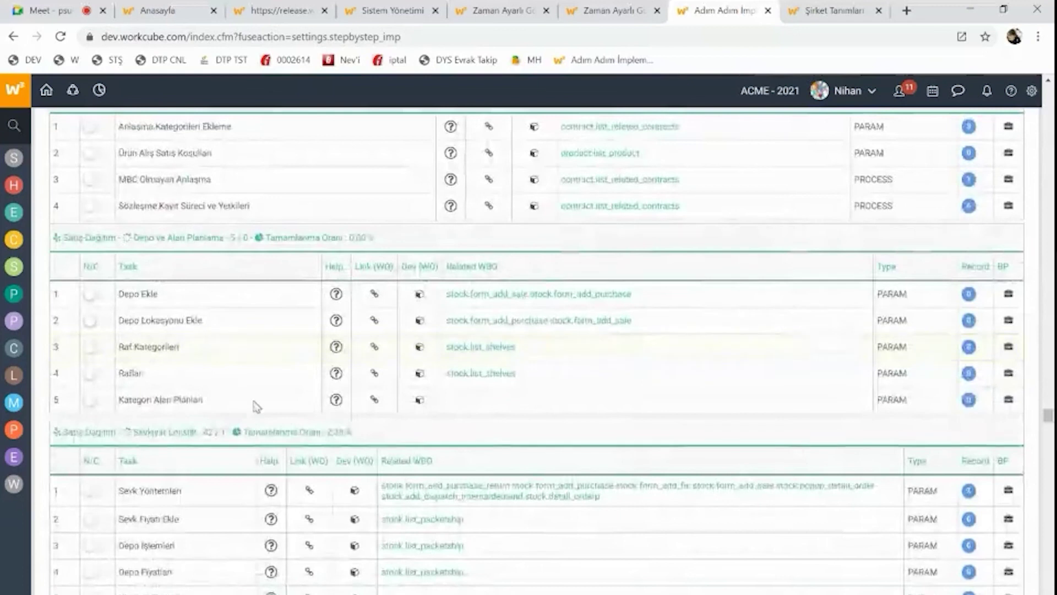
scroll(391, 330, down, 8)
scroll(391, 330, down, 10)
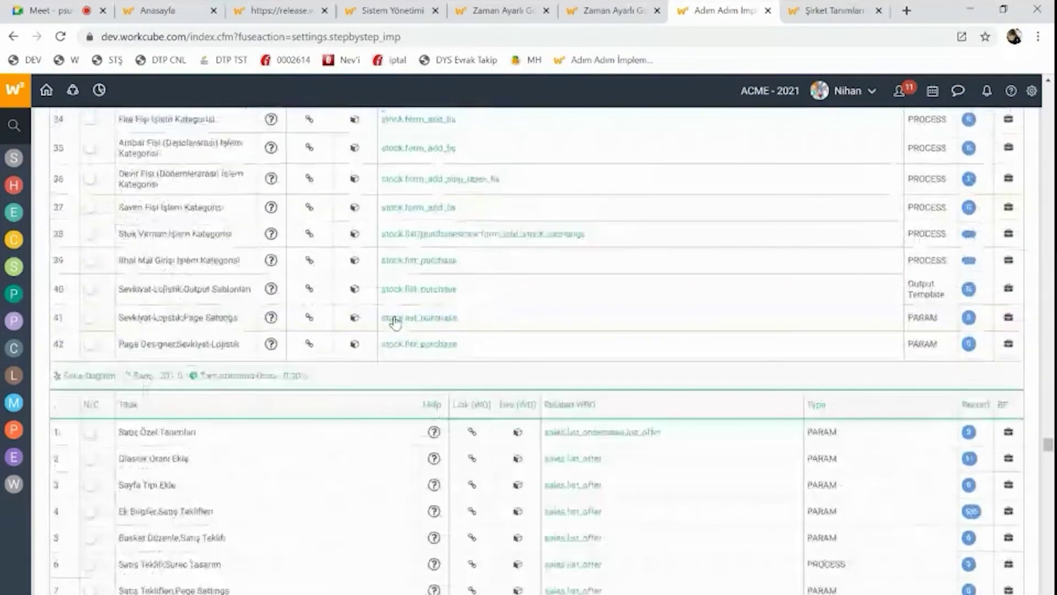
scroll(398, 322, down, 8)
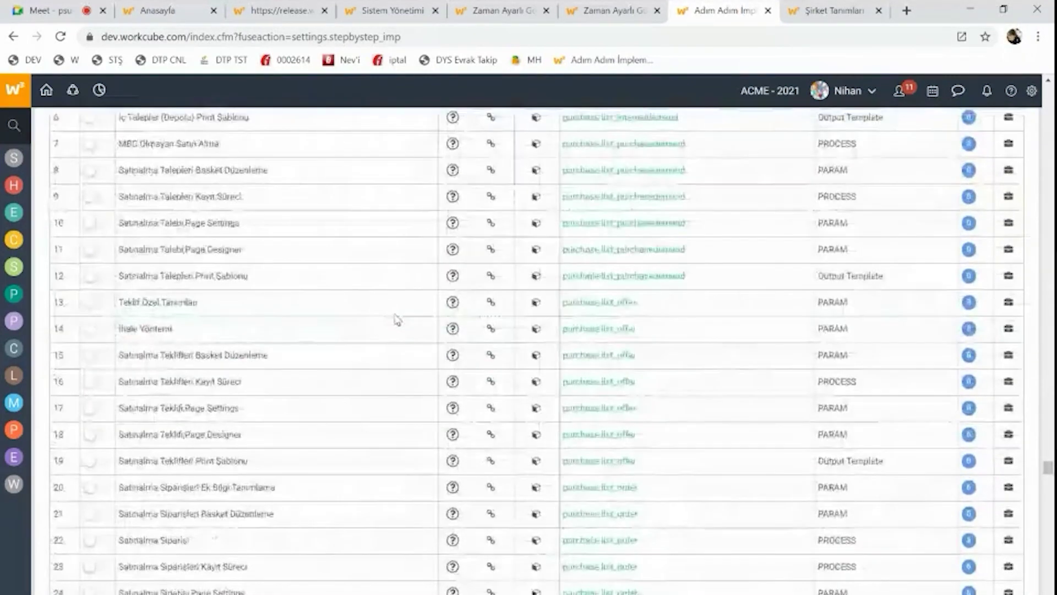
scroll(238, 356, up, 8)
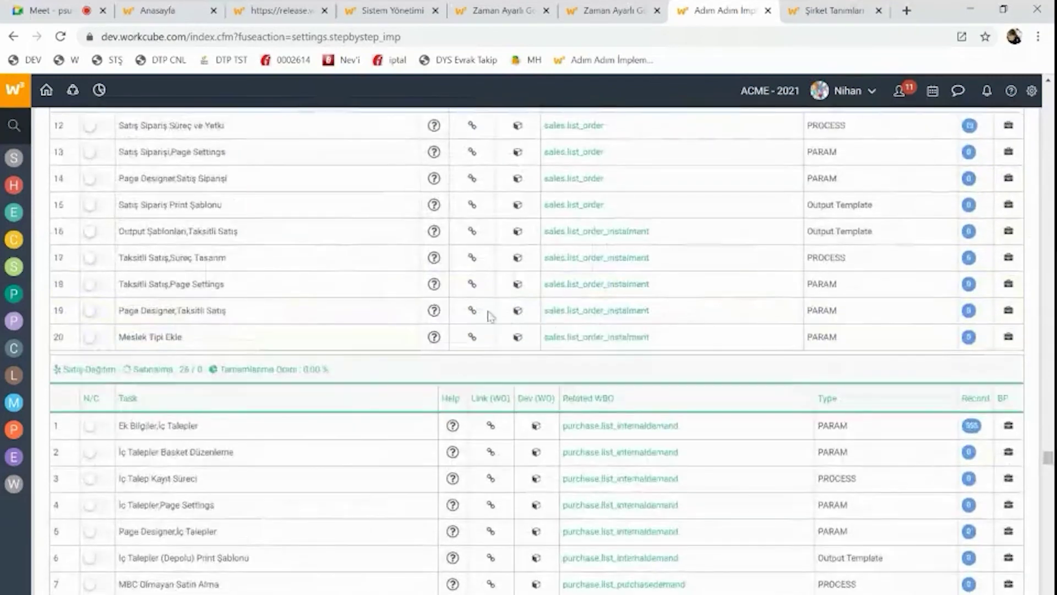
Switch on the N/C status of the Satış Sipariş Print Şablonu task, confirm it, and browse the reloaded list to the HR tasks
click(90, 205)
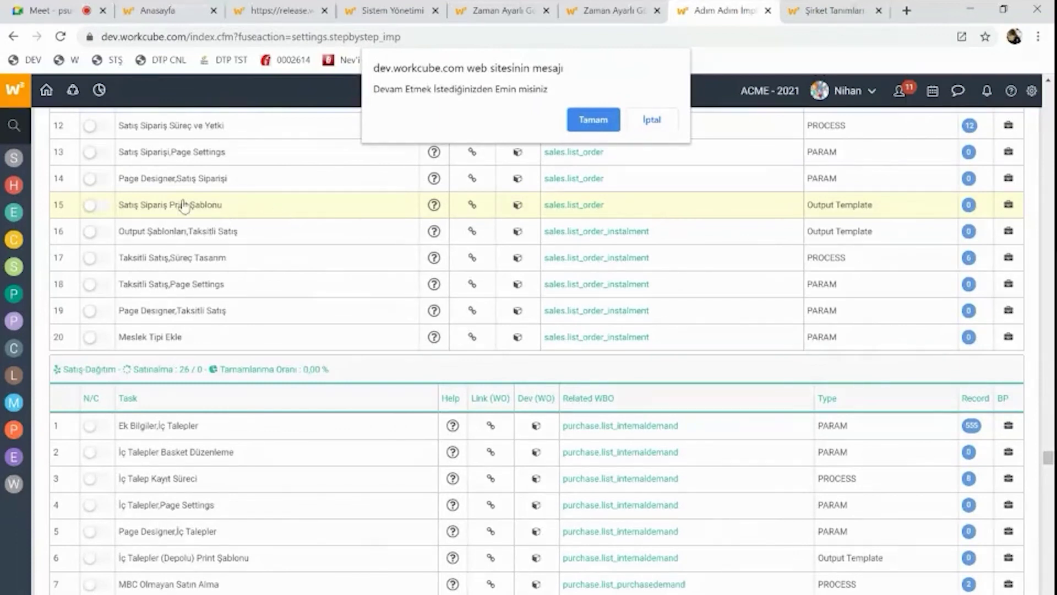
click(582, 122)
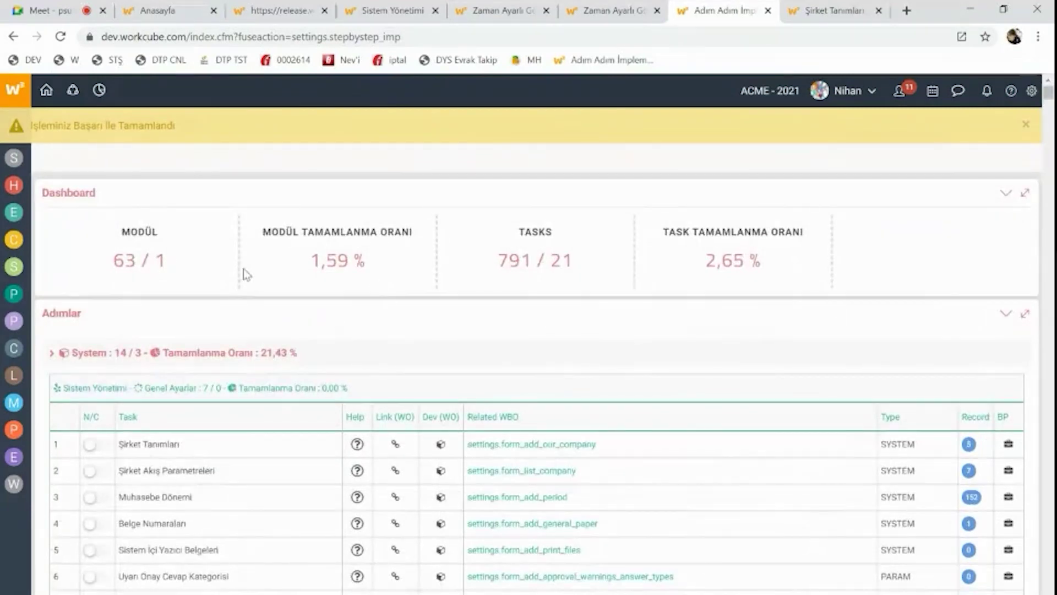
scroll(646, 441, down, 15)
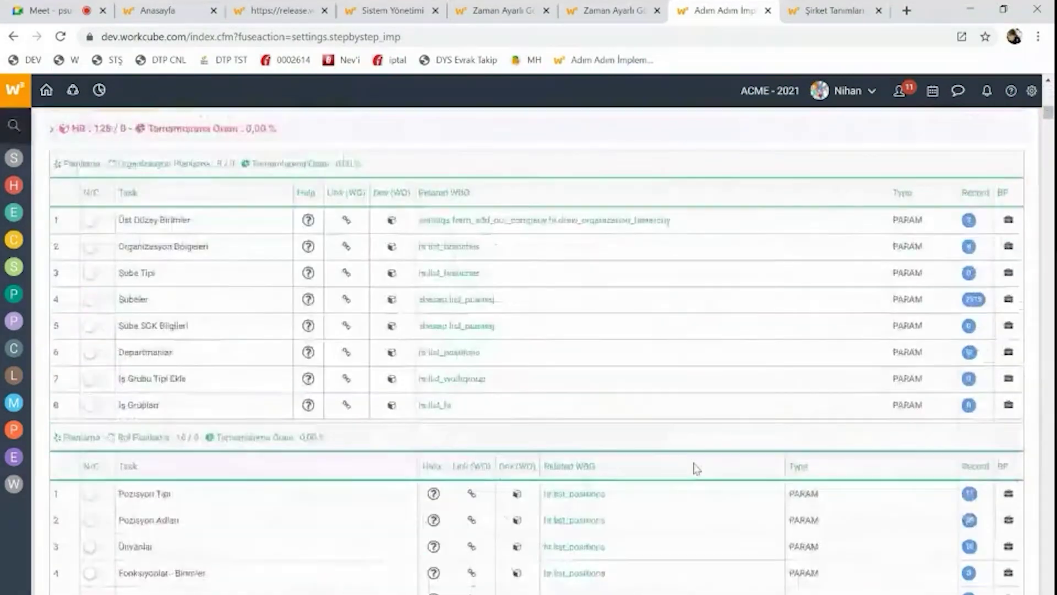
scroll(695, 468, down, 5)
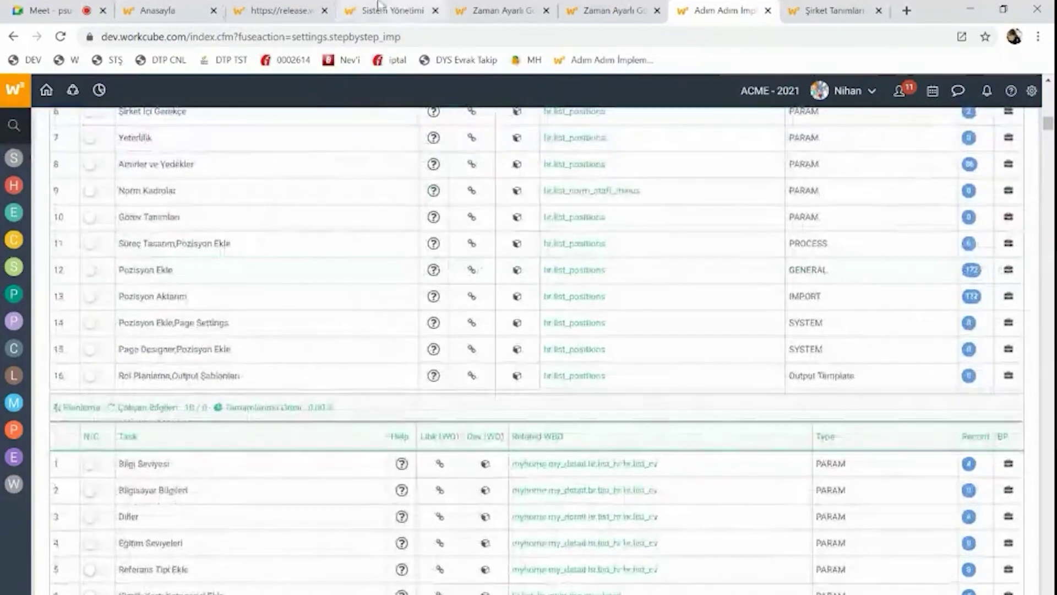
Return to the release site's Anasayfa and close the other Workcube browser tabs
click(156, 7)
middle_click(628, 7)
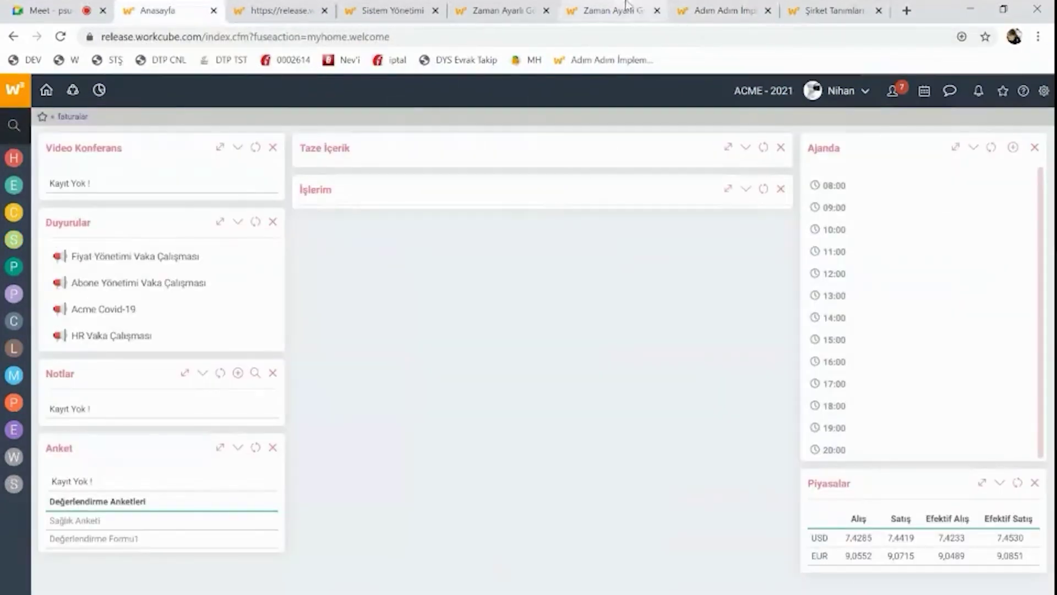
middle_click(627, 7)
middle_click(628, 7)
middle_click(606, 9)
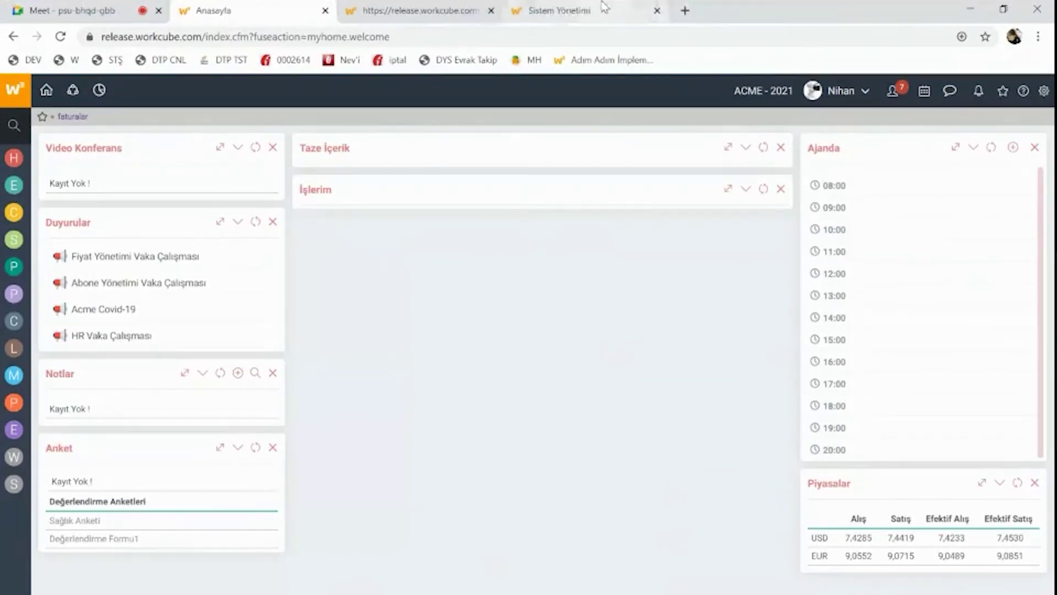
middle_click(592, 9)
click(518, 11)
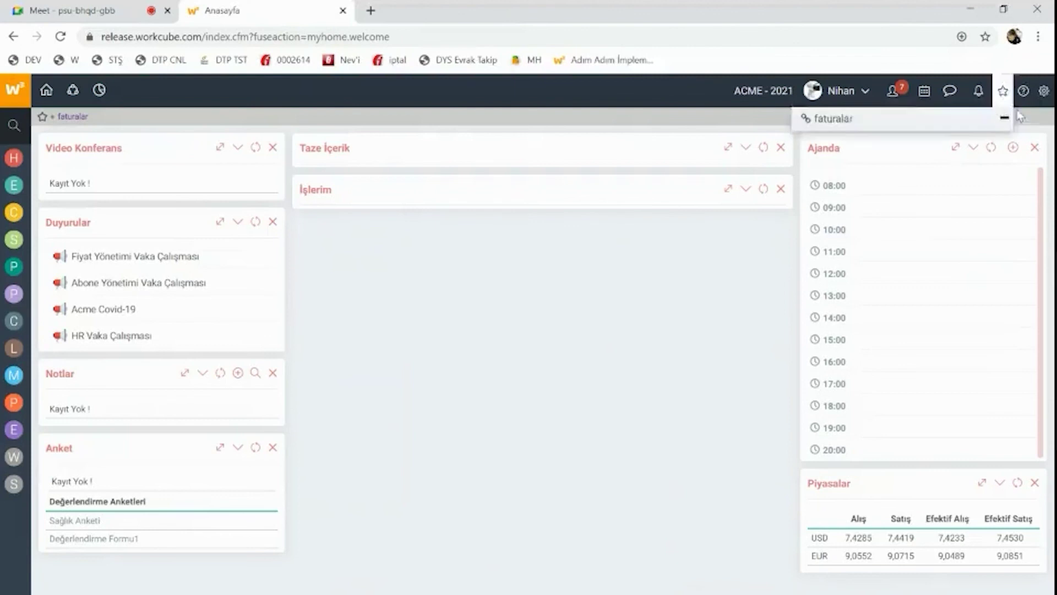
Open Genel Ayarlar from the System settings of the release site
click(1045, 92)
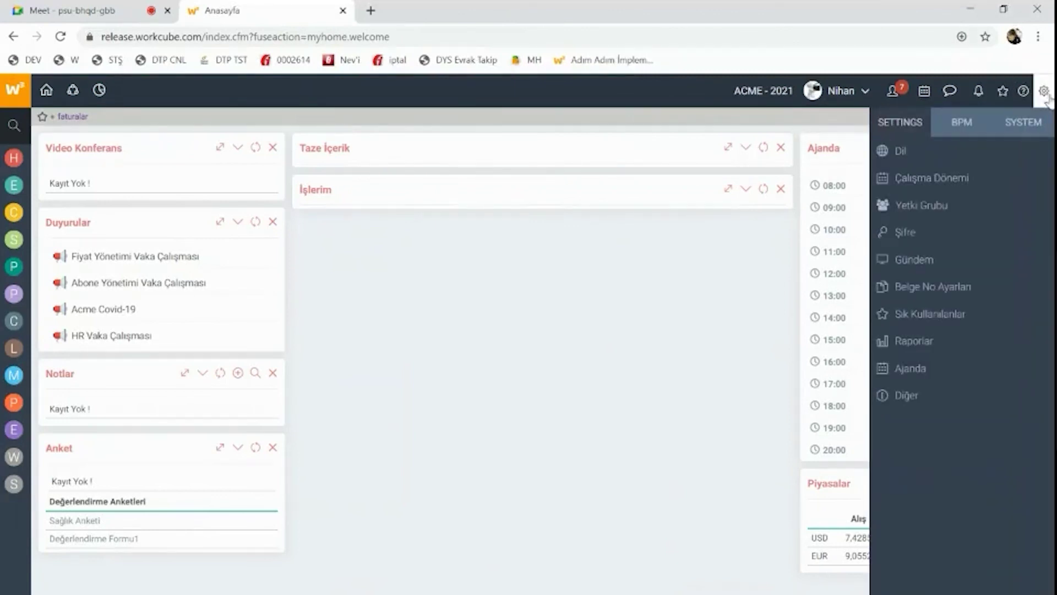
click(1038, 119)
click(880, 207)
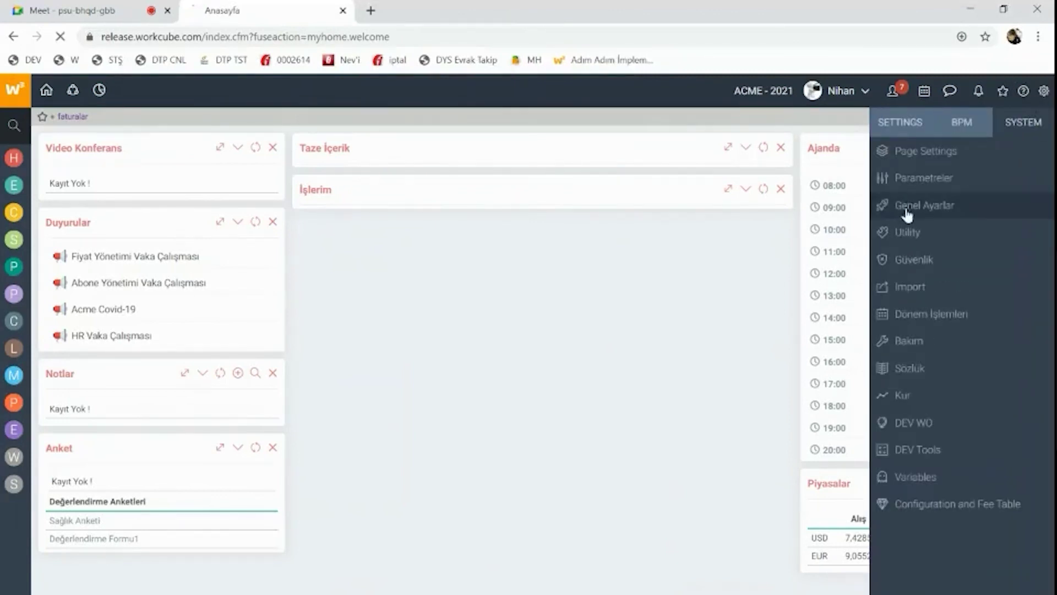